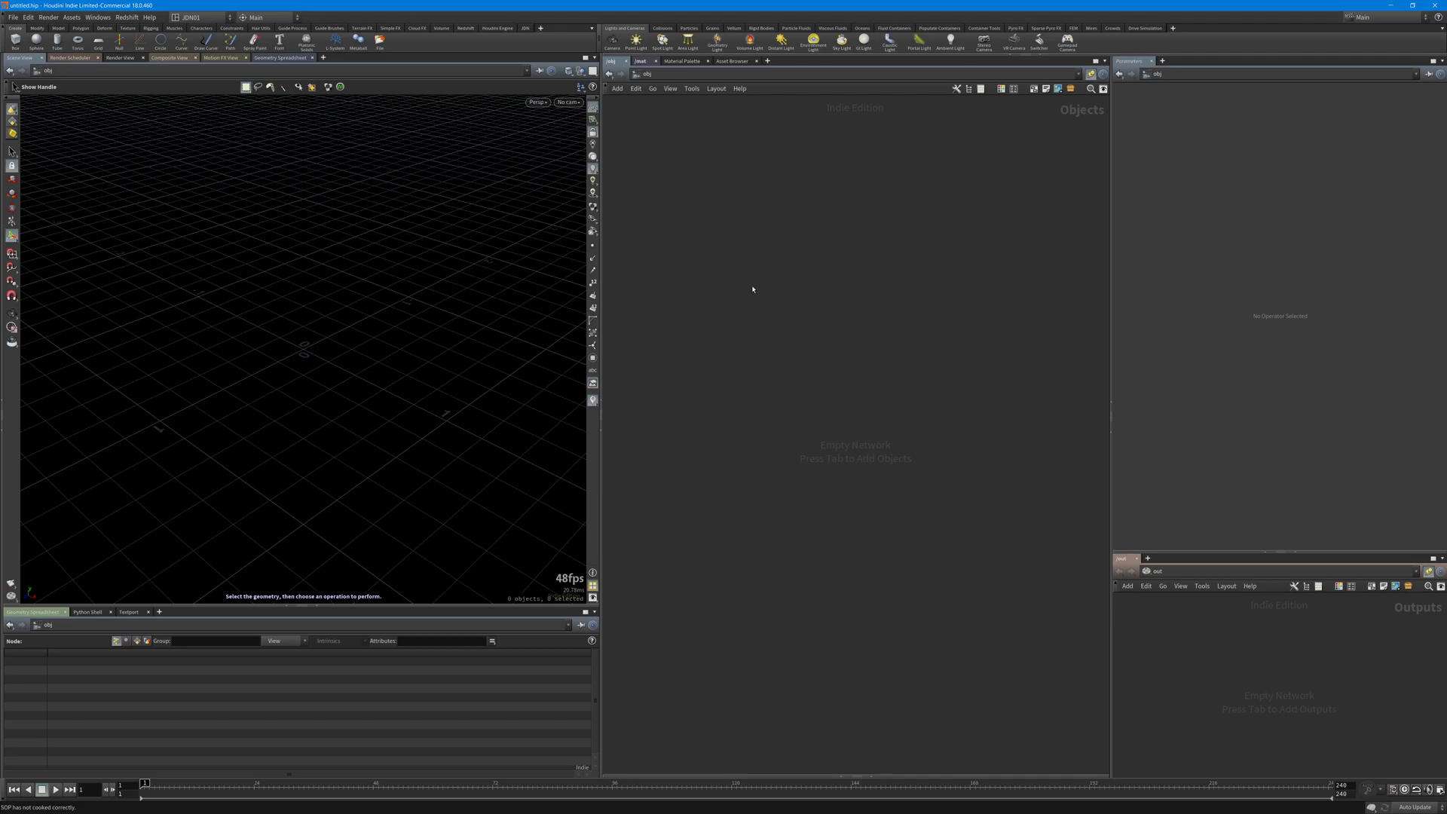
Create a grid object in the scene and go inside it to its geometry network
key("Tab")
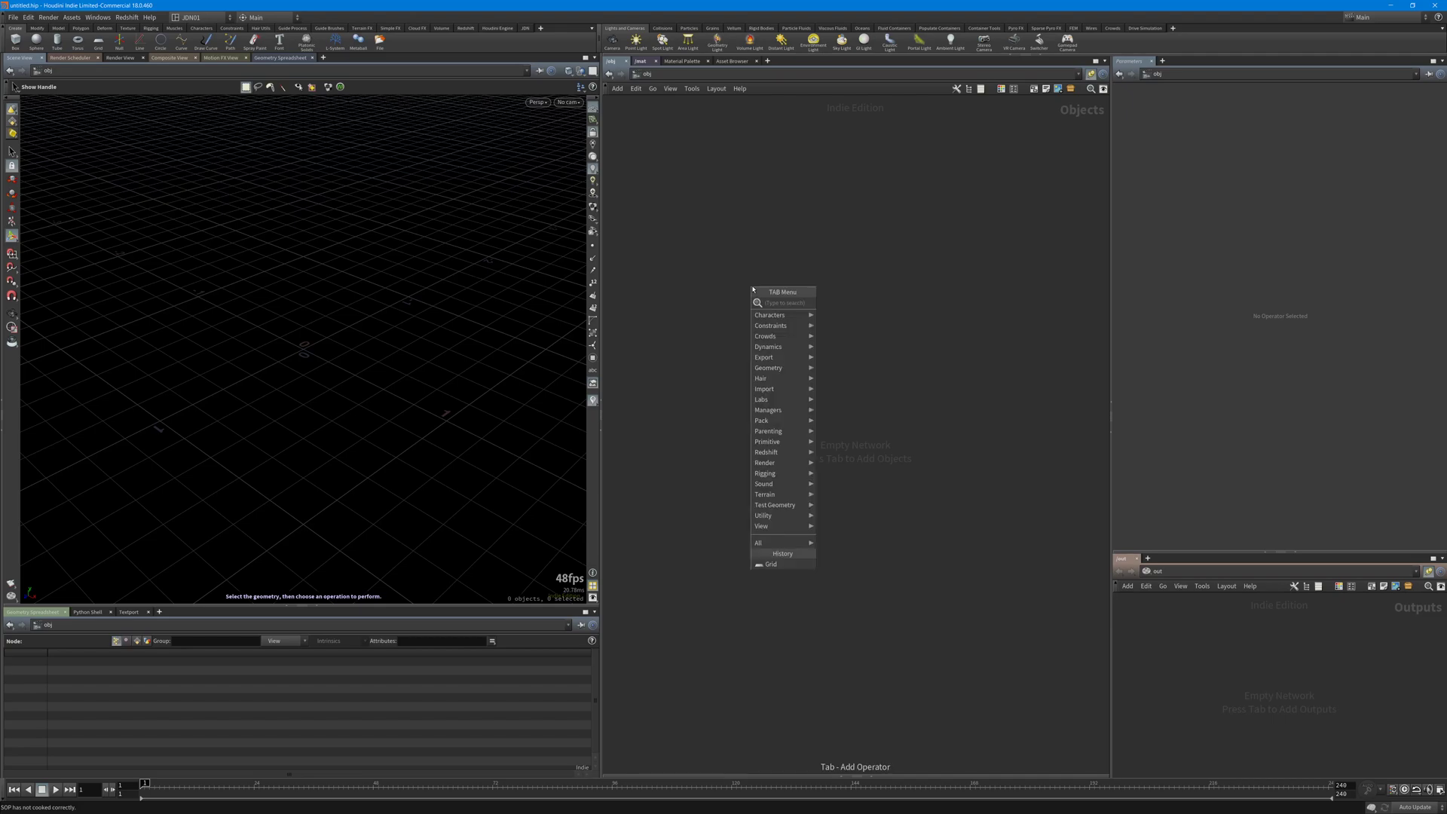
type("grid")
key("Return")
left_click(752, 287)
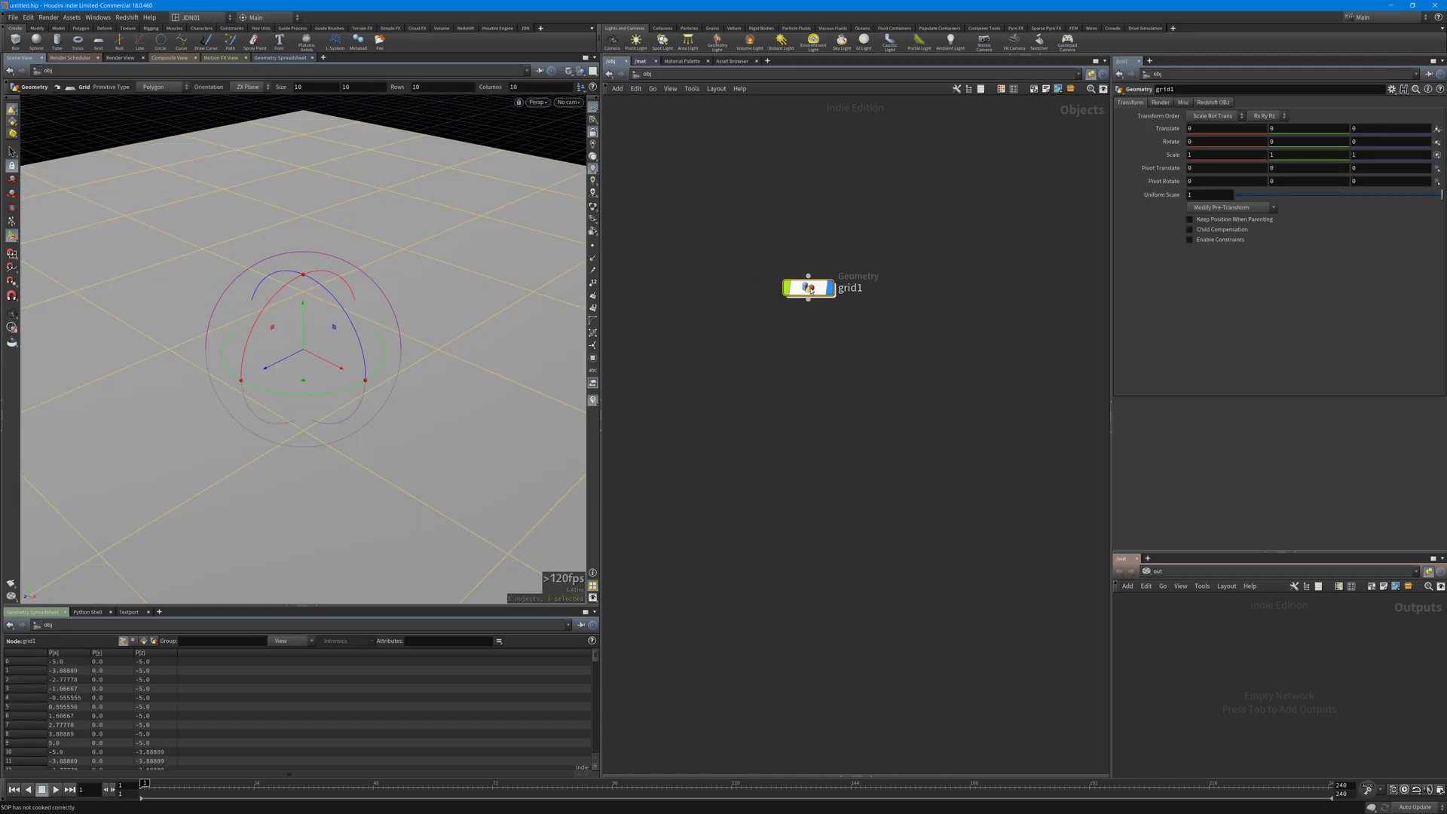
double_click(752, 286)
left_click_drag(373, 276, 435, 313)
scroll(342, 291, "down", 3)
key("Return")
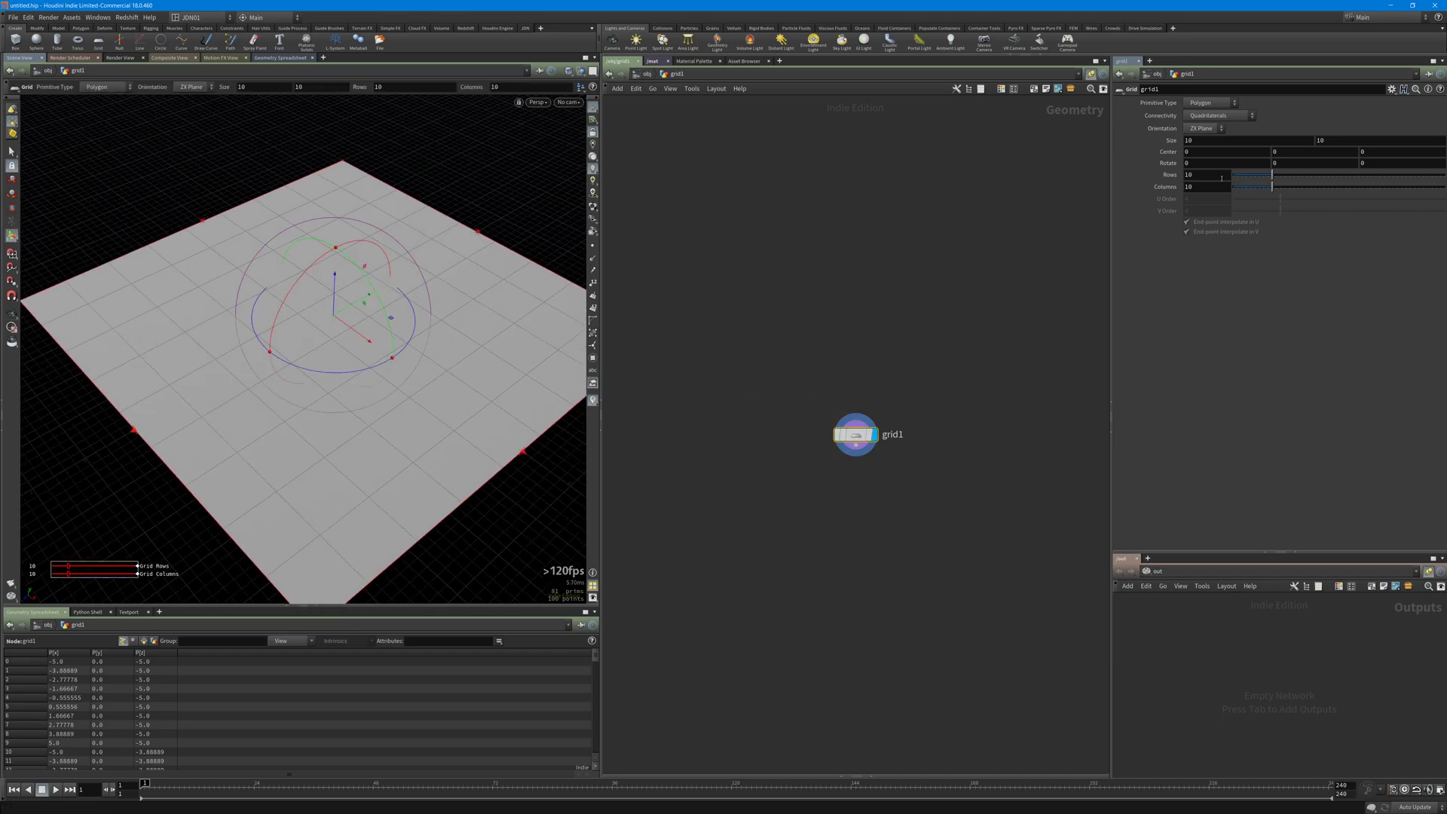
Set the grid's rows and columns to 100 each
left_click(1205, 174)
type("0")
key("Tab")
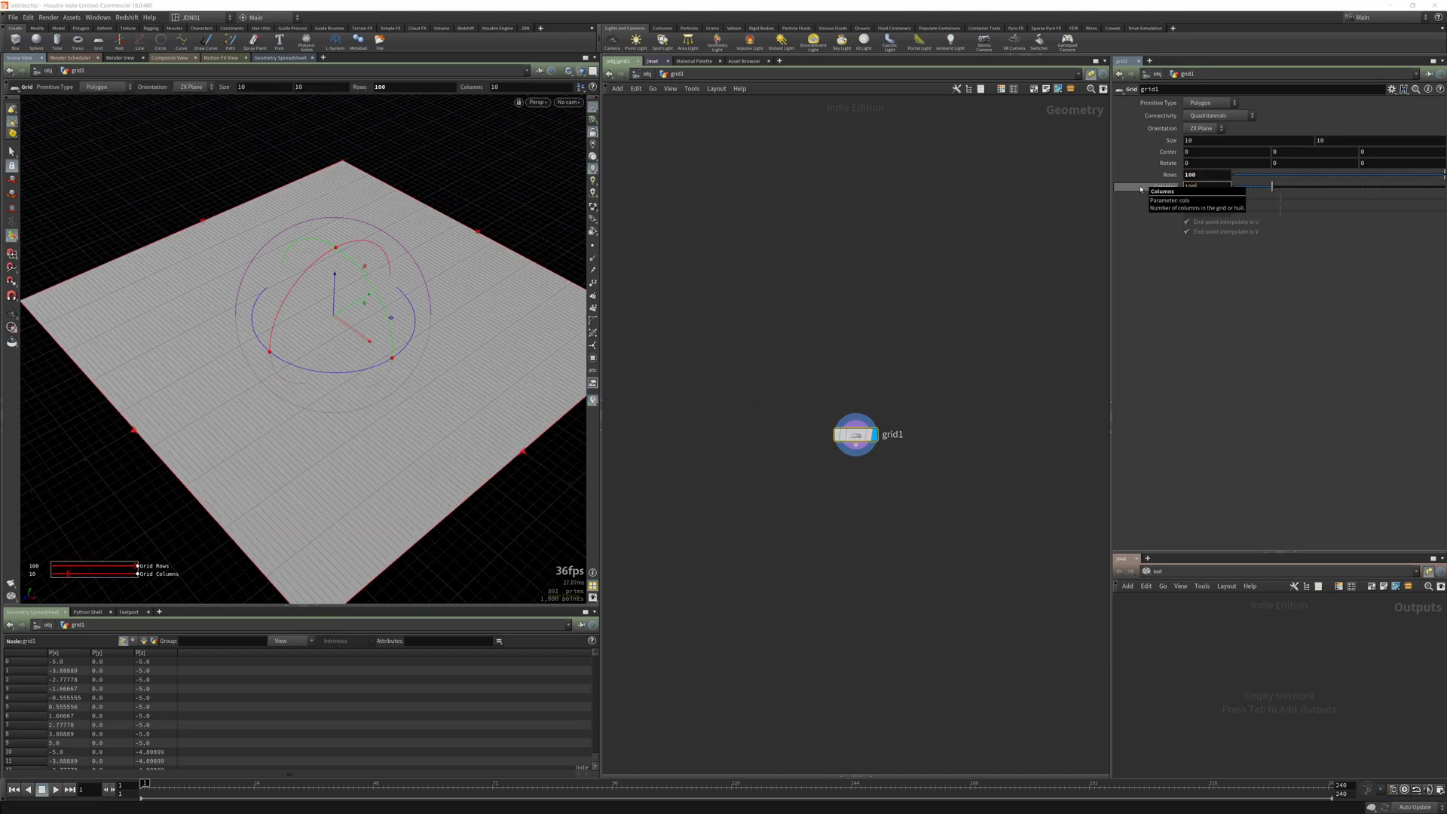
key("Return")
key("Escape")
Frame the grid closely from a high angle and create a camera from that view
right_click_drag(369, 301, 406, 285)
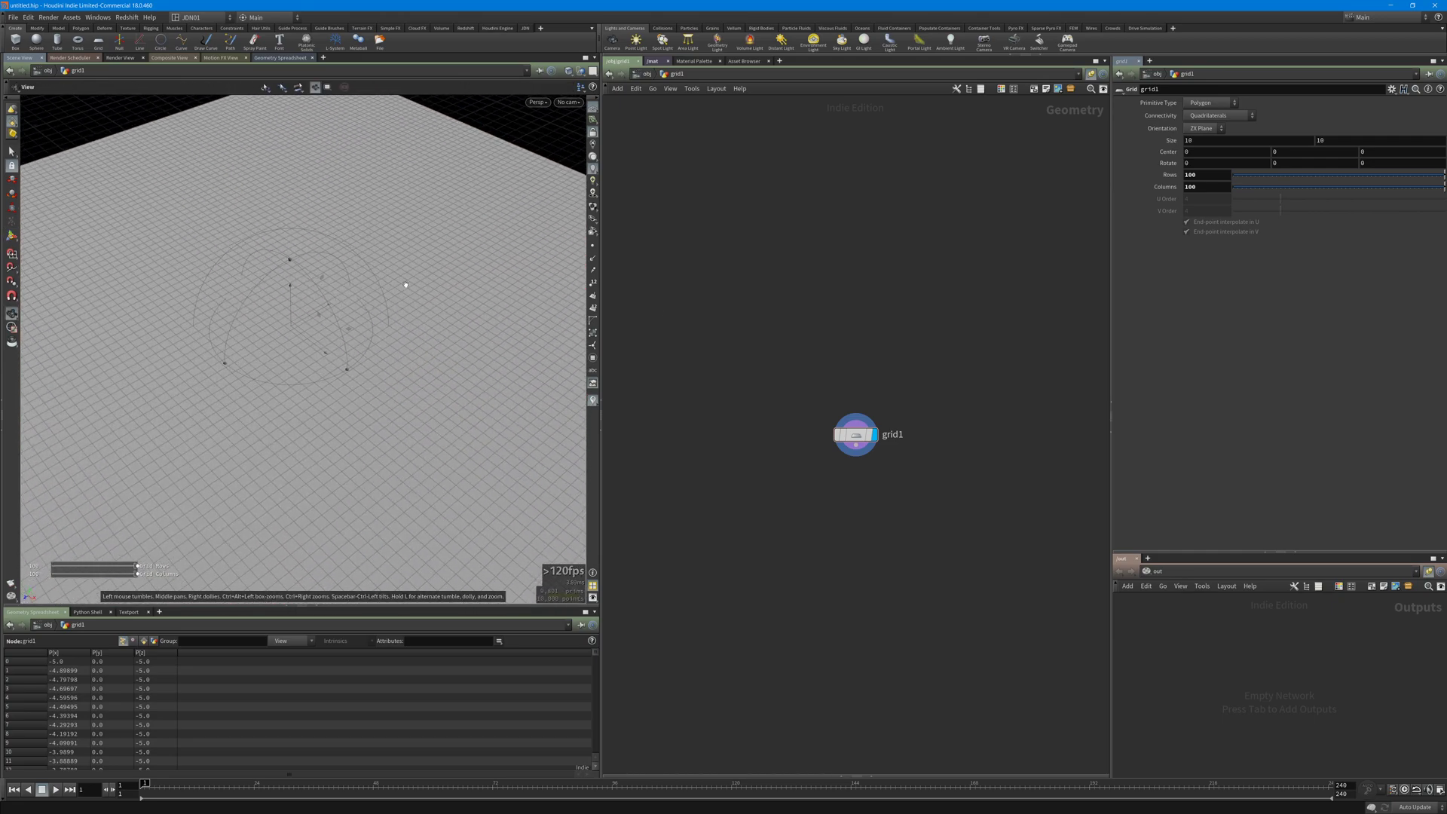
left_click_drag(405, 285, 411, 245)
key("Return")
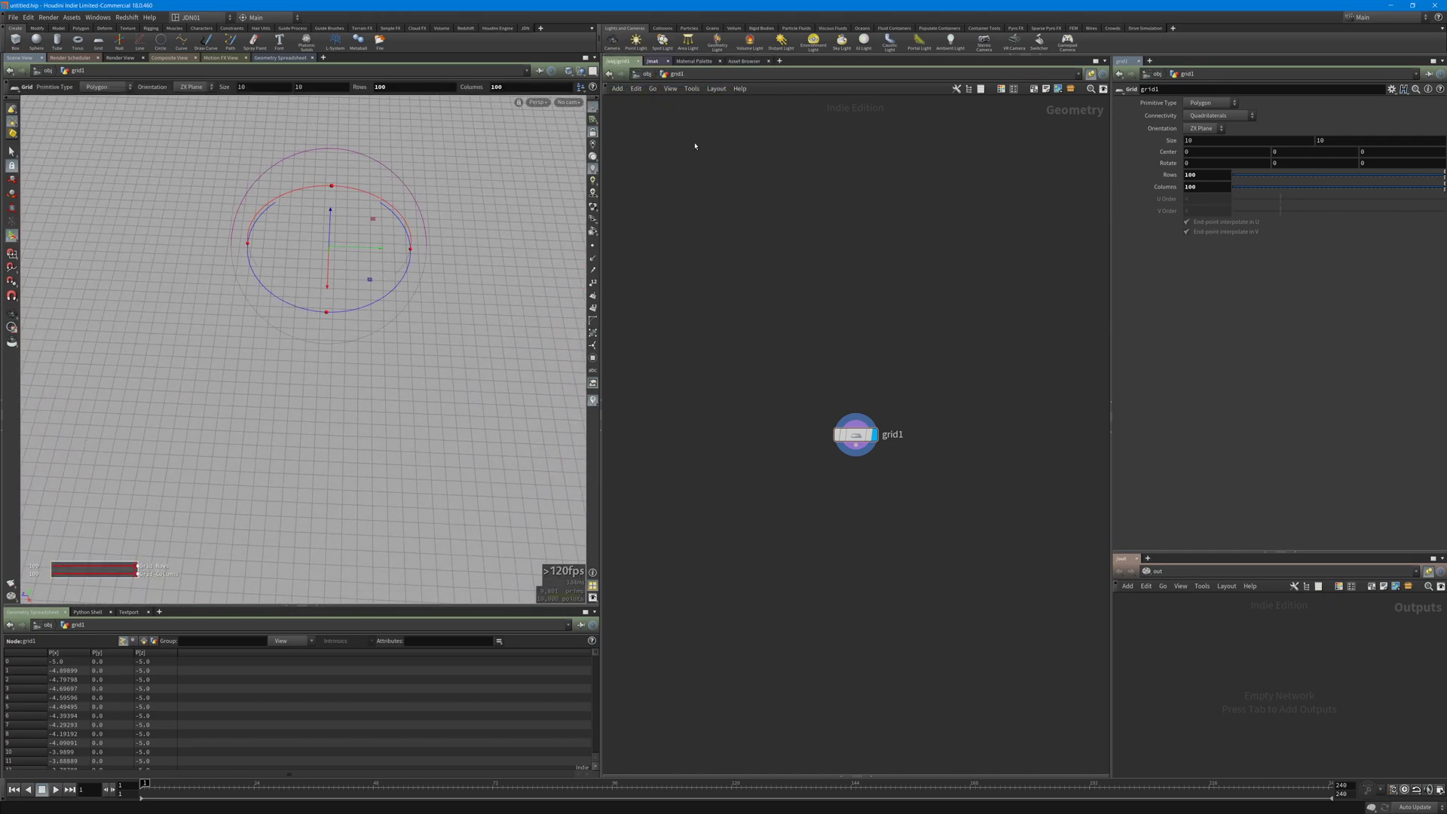
left_click(611, 41, "ctrl")
Add a Volume node beside the grid node and display it
middle_click_drag(800, 362, 802, 309)
mouse_move(874, 446)
middle_mouse_down()
mouse_move(798, 482)
mouse_move(784, 459)
mouse_move(760, 457)
middle_mouse_up()
key("Tab")
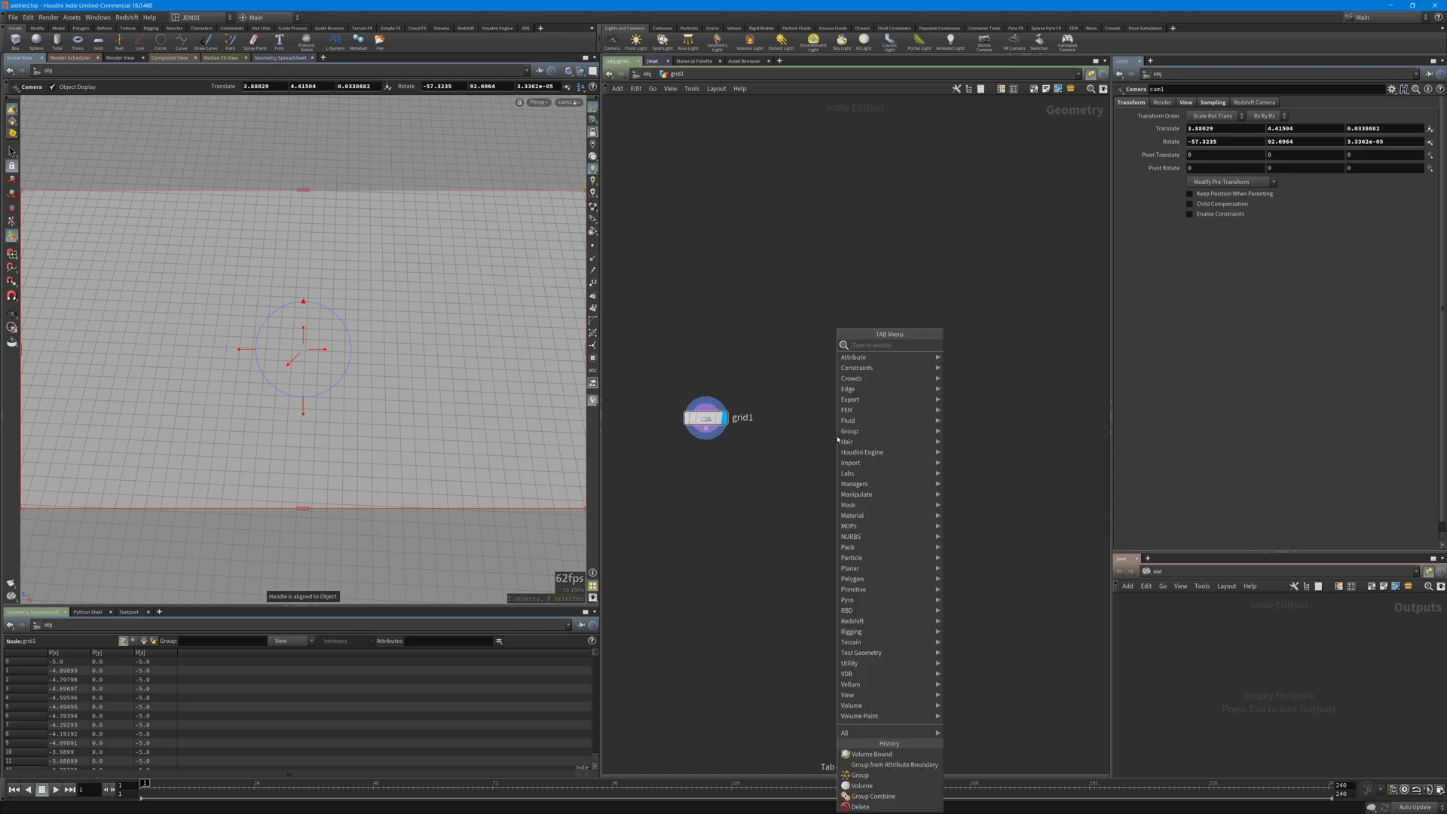
type("volume")
key("Return")
left_click(837, 439)
left_click(837, 437)
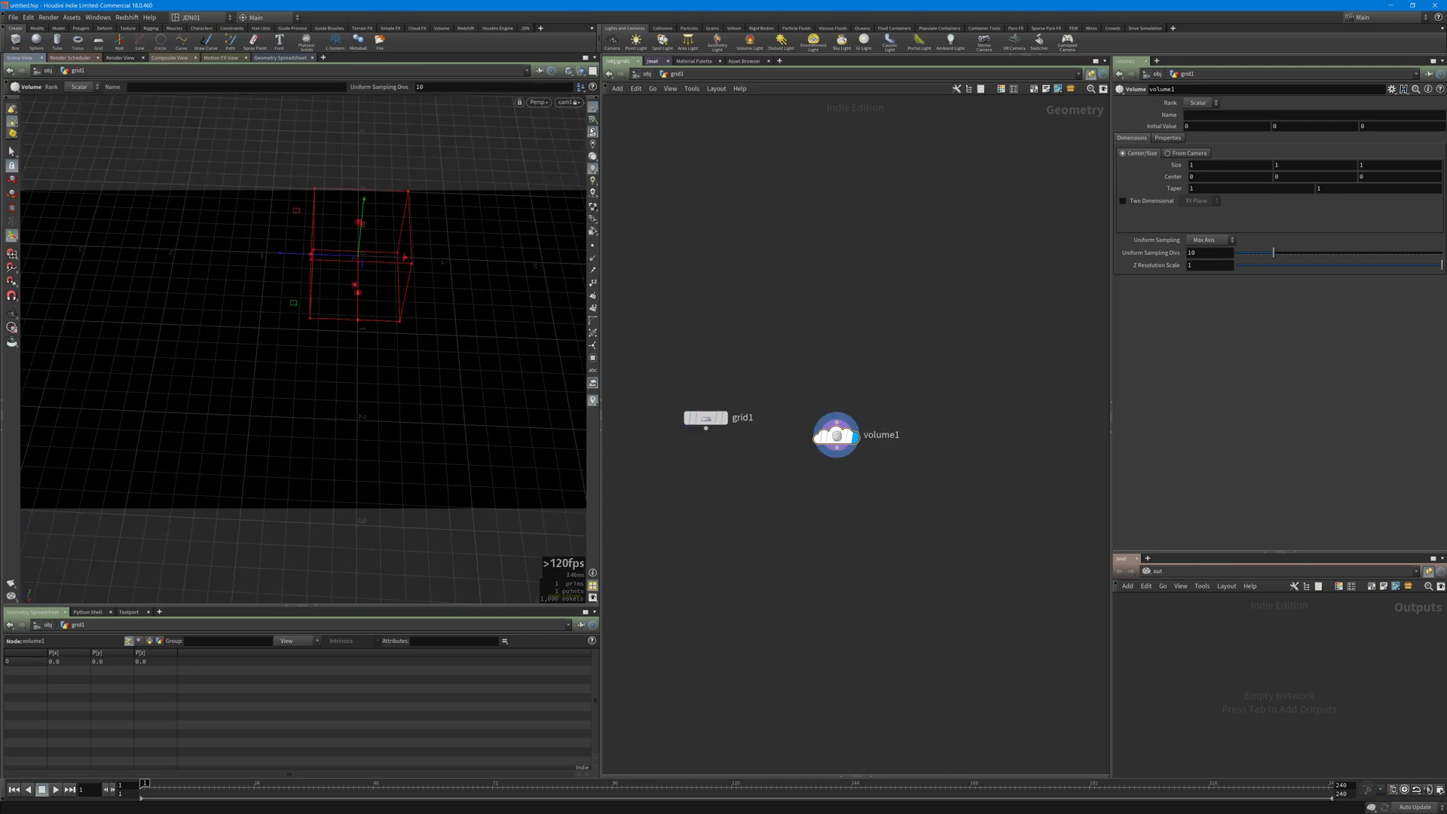
Leave the camera view, name the volume density and set its first initial value to 1
left_click(592, 132)
left_click_drag(445, 226, 452, 279, "alt")
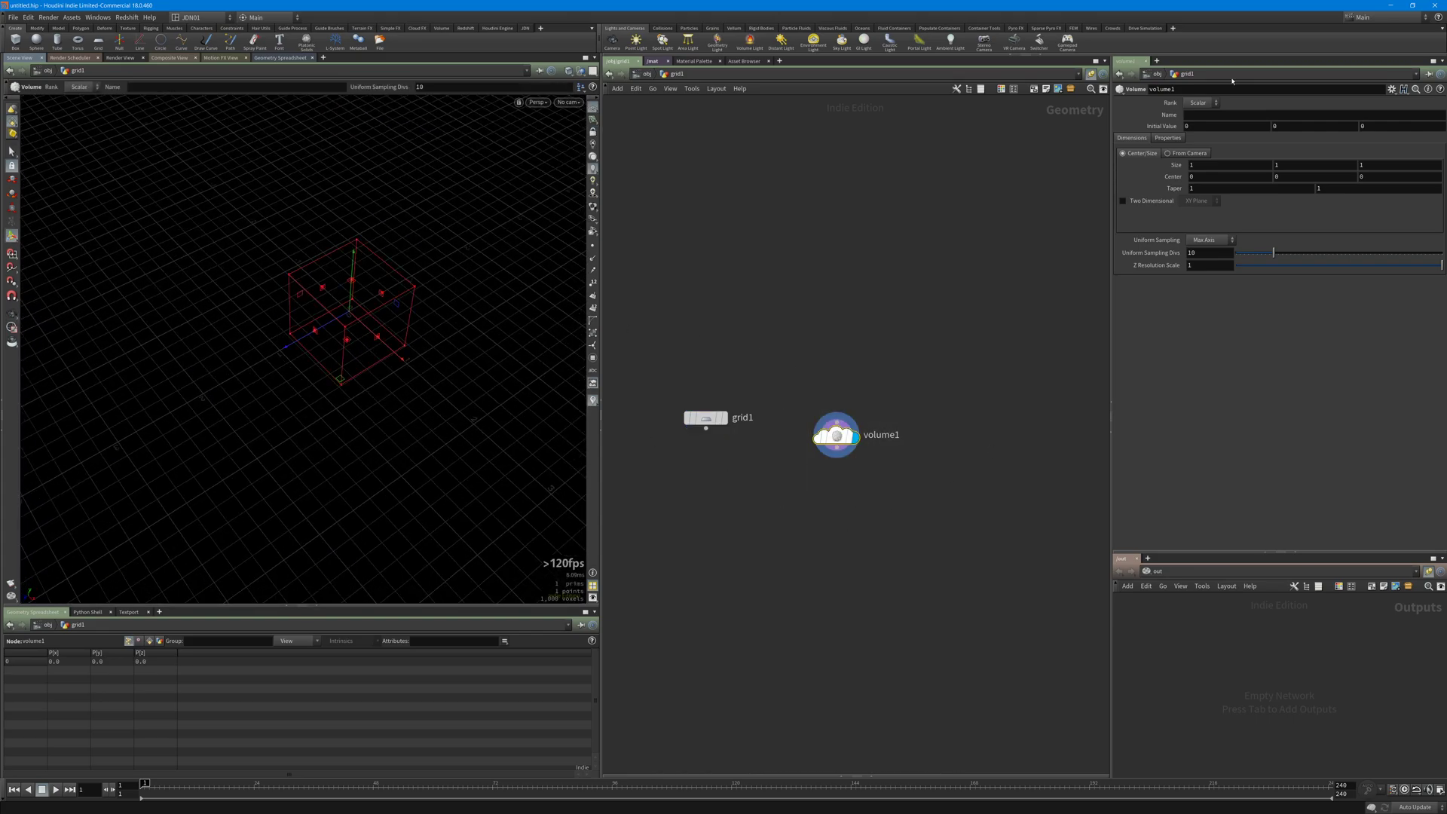
left_click(1200, 116)
type("dens")
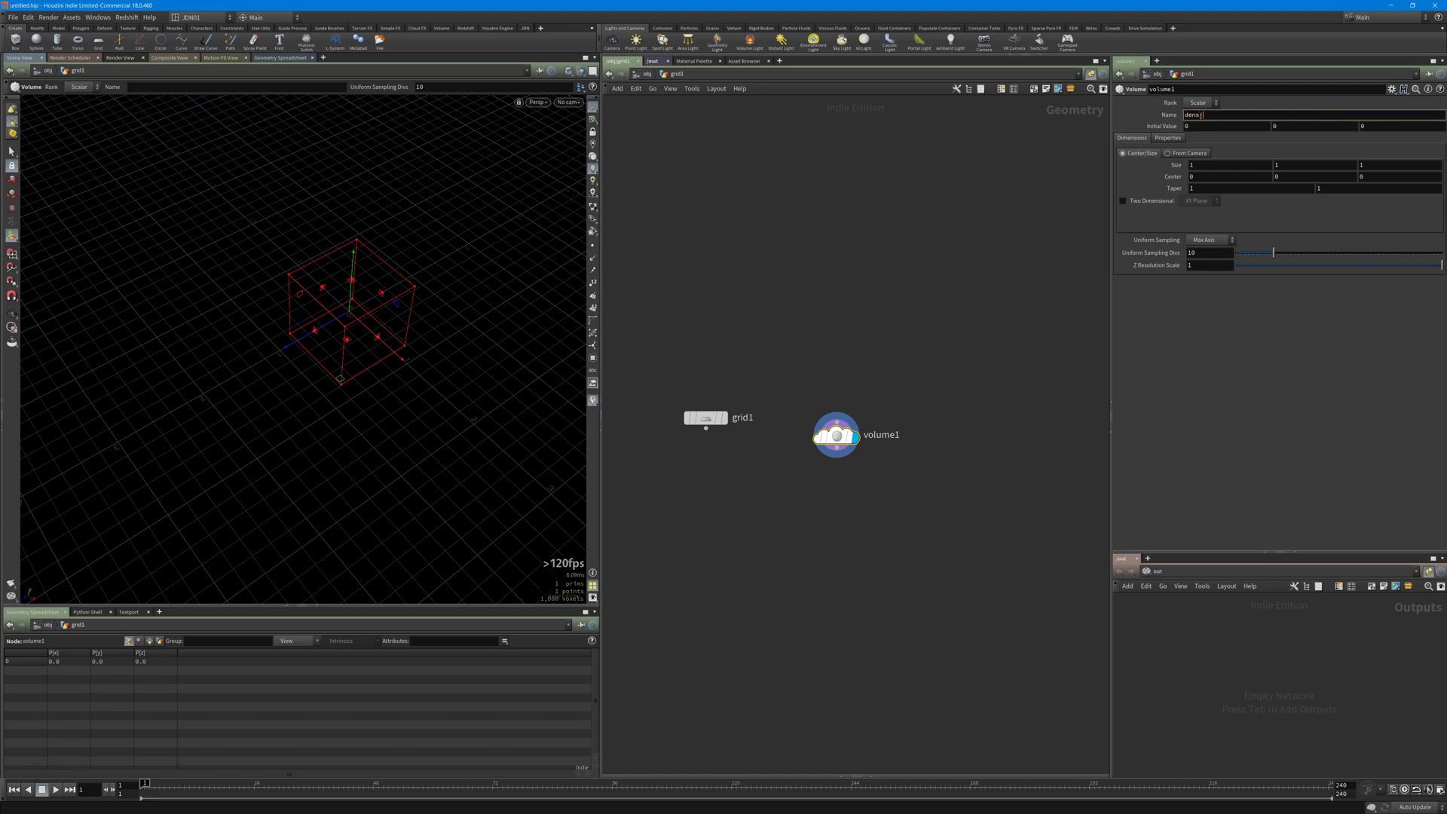
type("ity")
key("Return")
left_click(1208, 125)
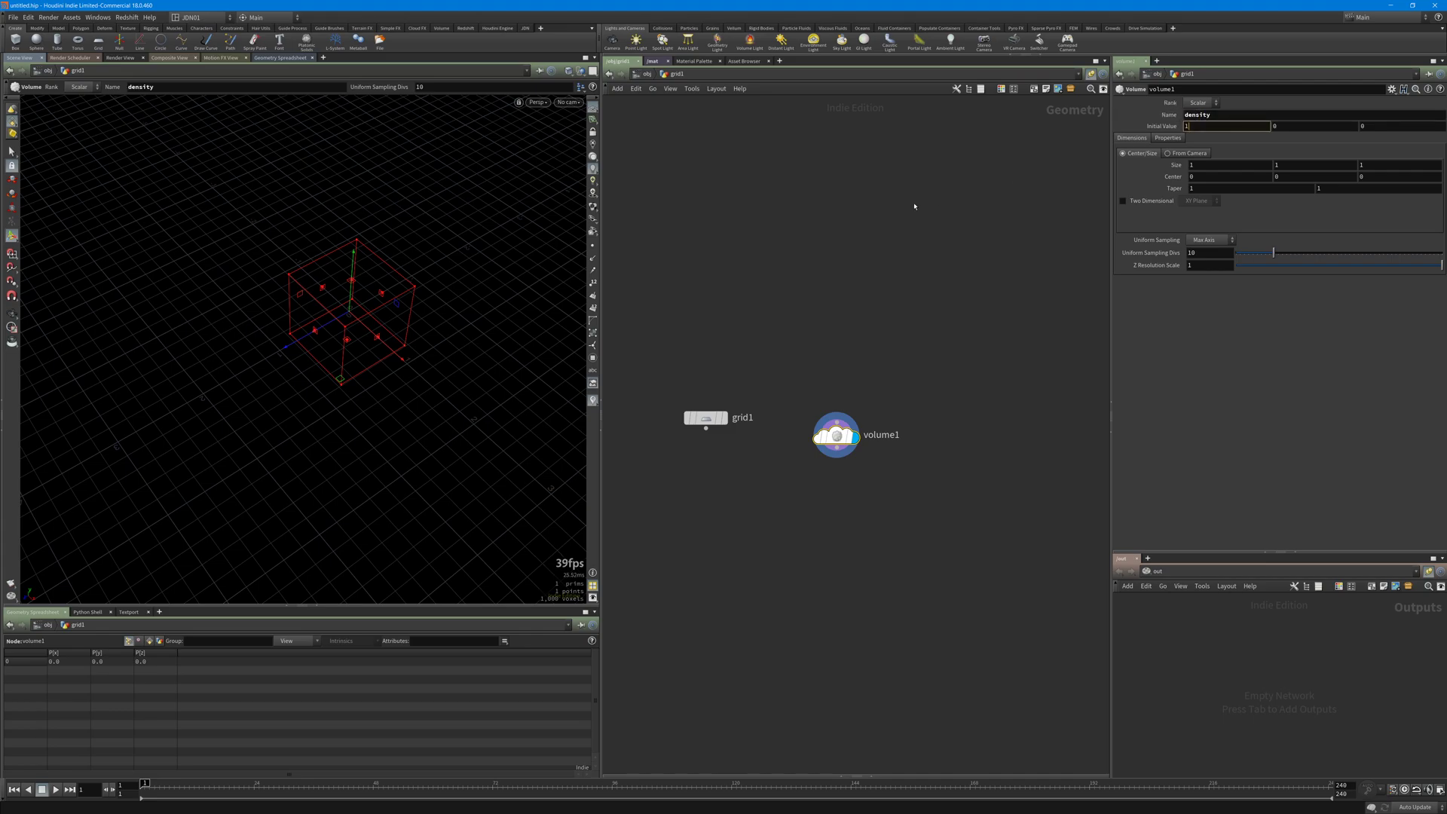
key("Return")
left_click_drag(452, 284, 491, 255, "alt")
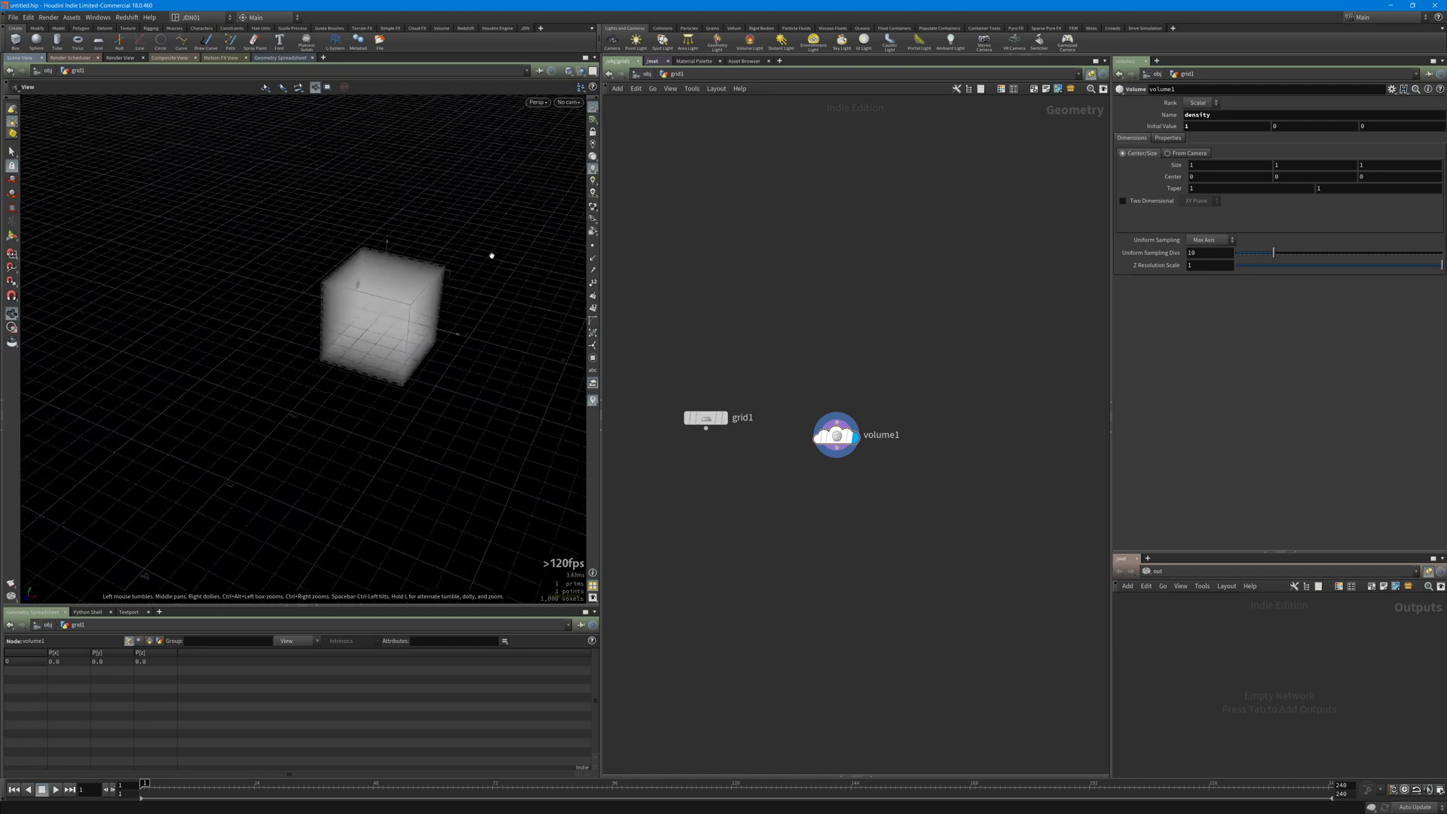
middle_click_drag(491, 256, 467, 275, "alt")
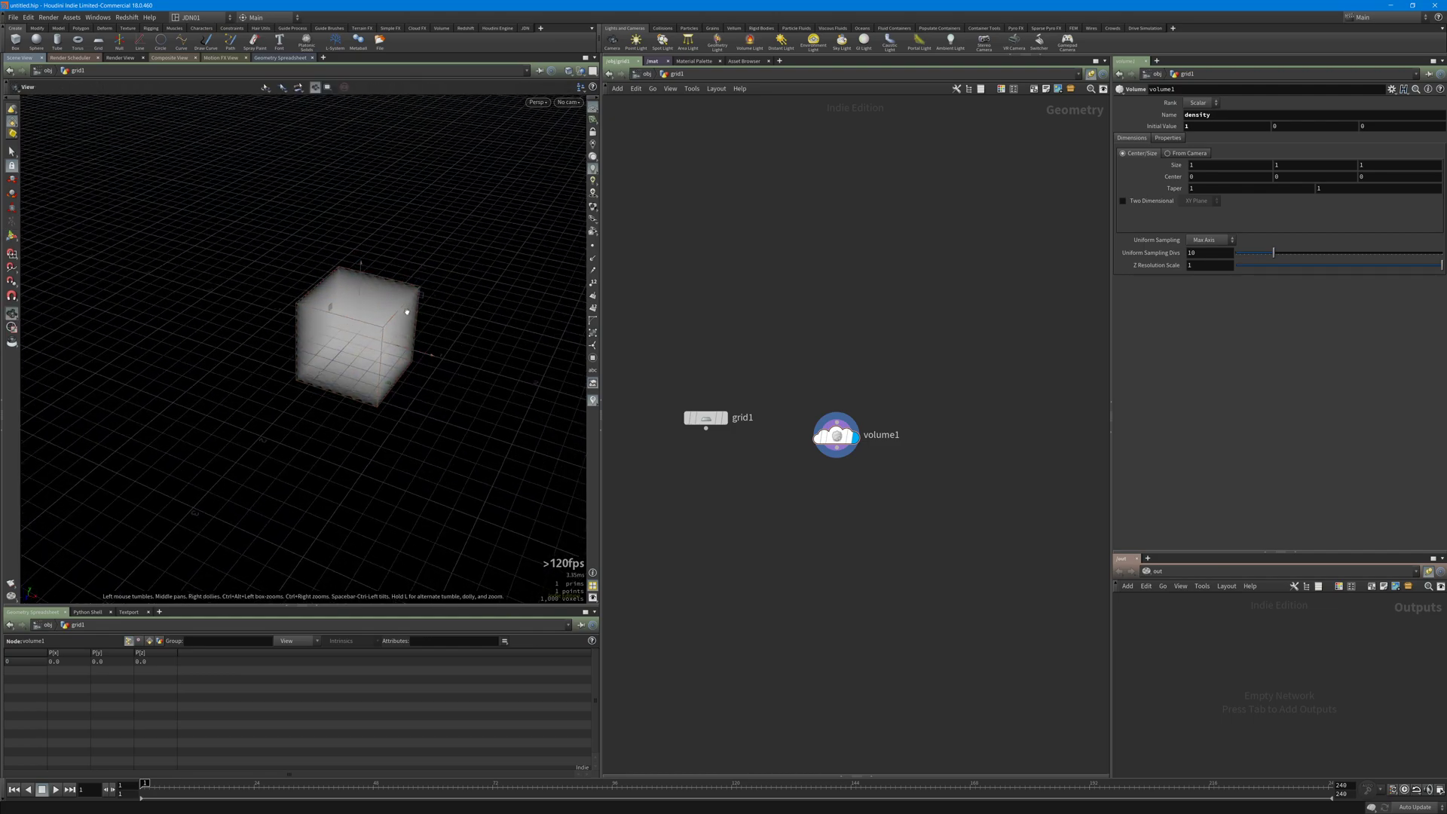
Define the volume's dimensions From Camera, using /obj/cam1 as the camera
left_click(1190, 154)
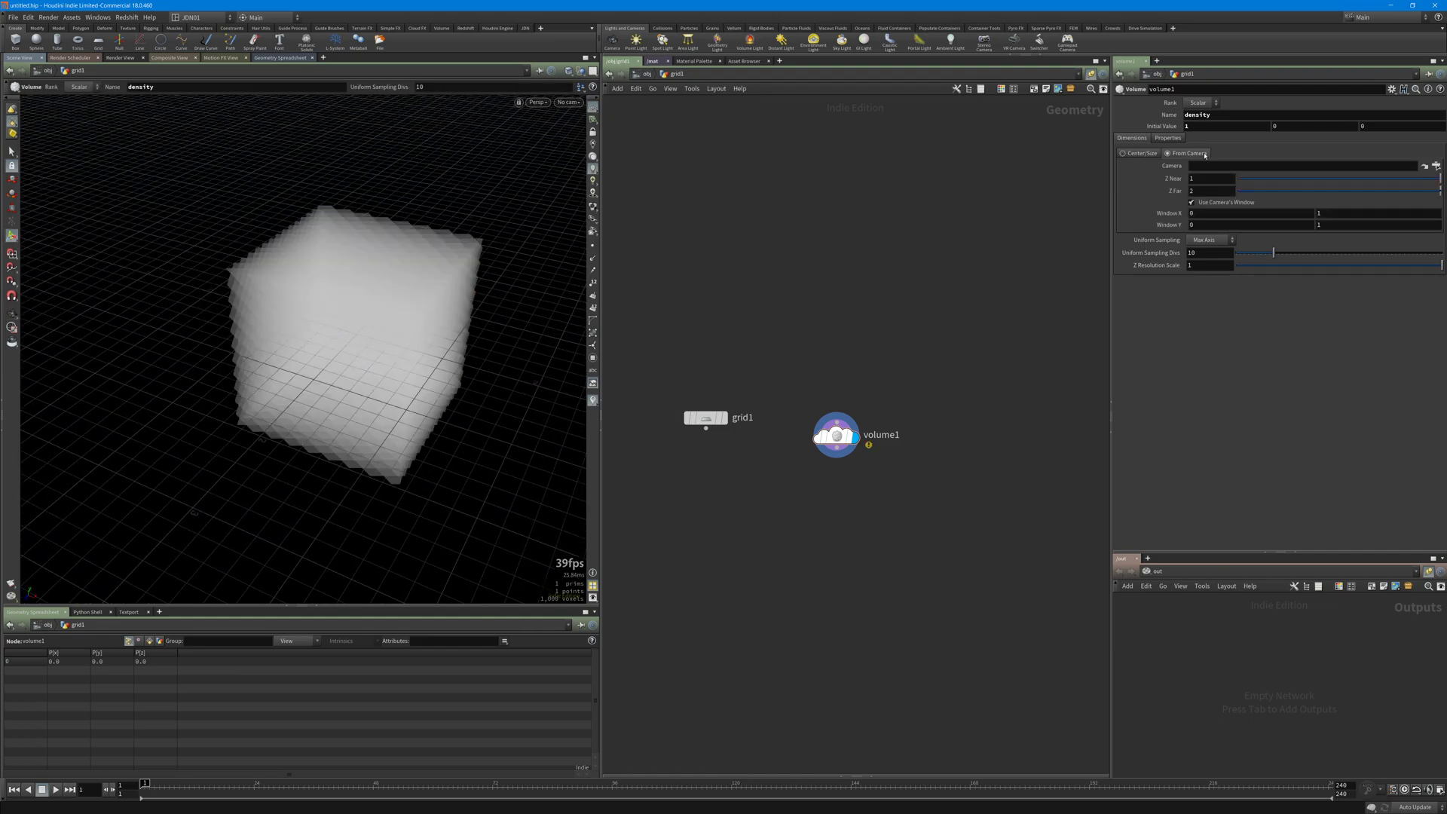
left_click(1436, 166)
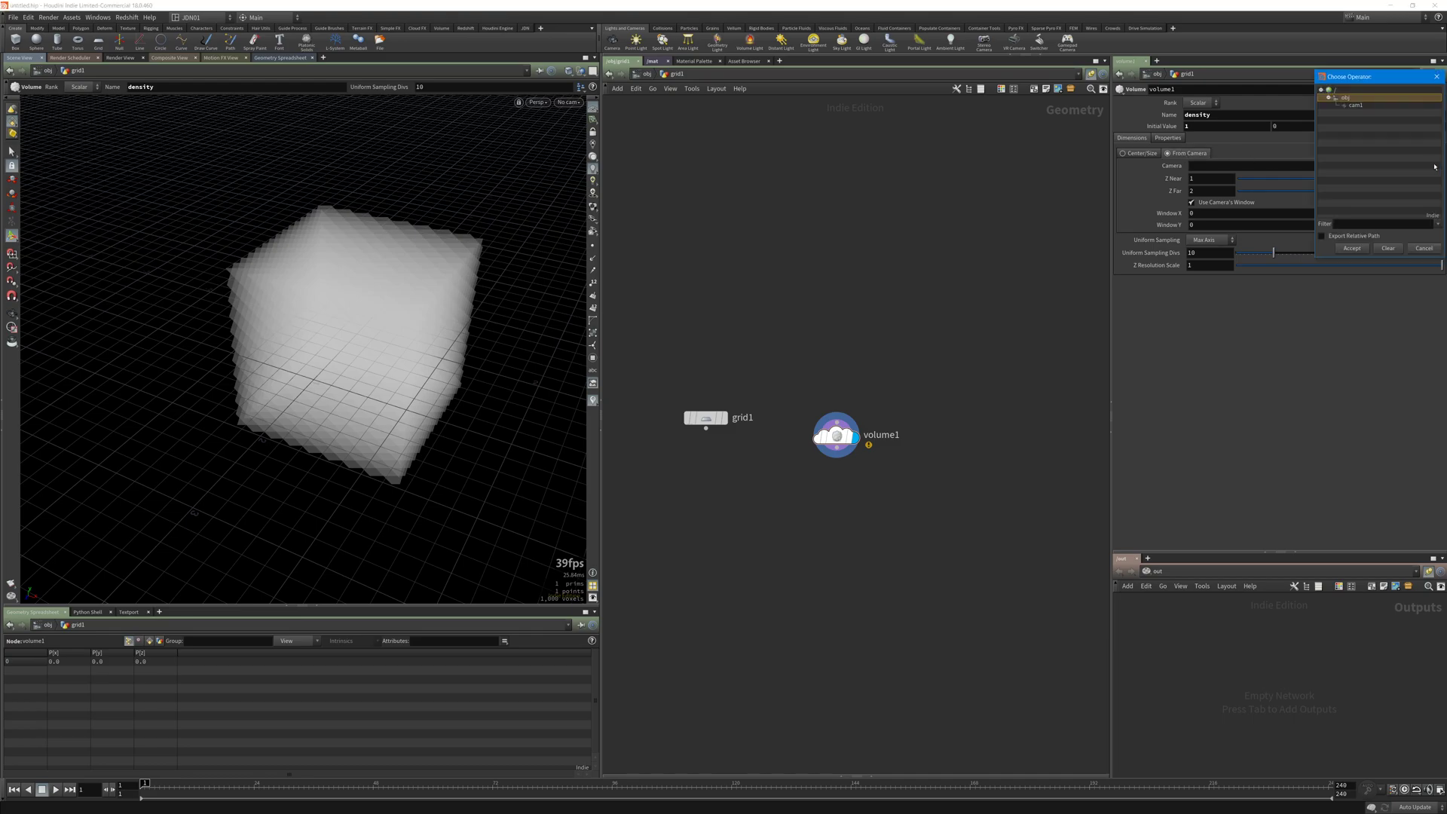
left_click(1355, 106)
left_click(1351, 248)
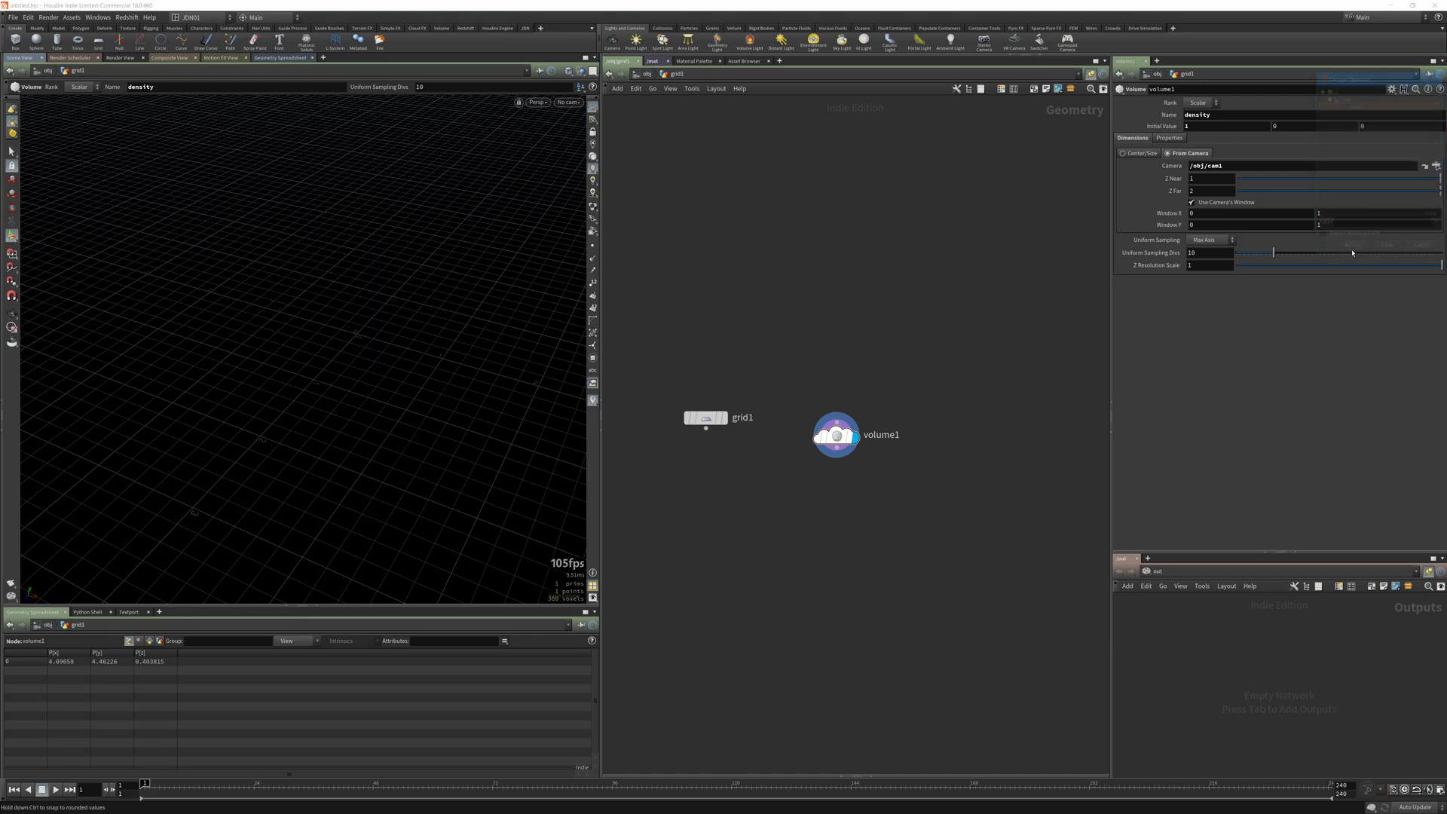
key("l")
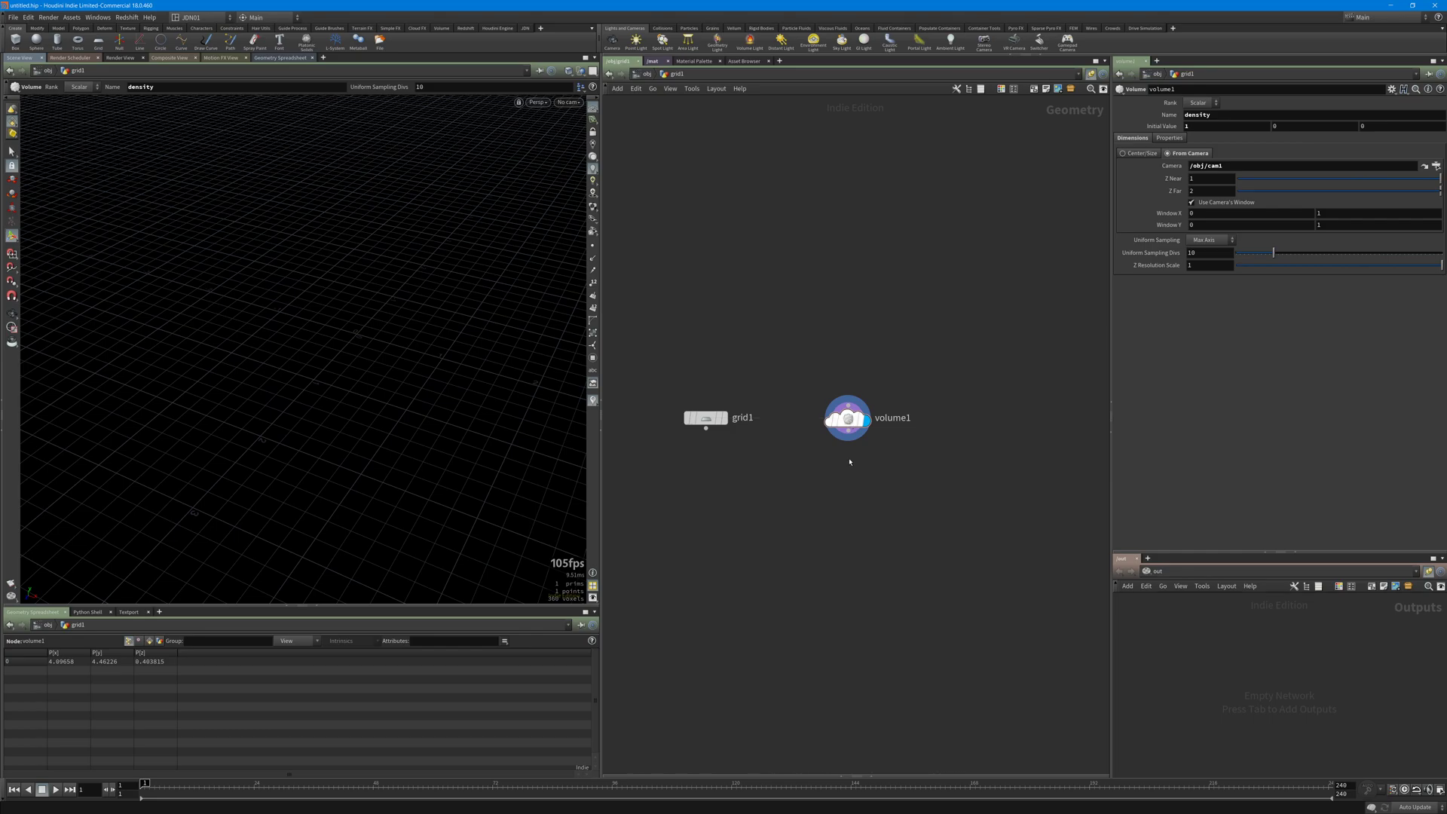
key("Escape")
left_click_drag(475, 369, 333, 315)
key("Return")
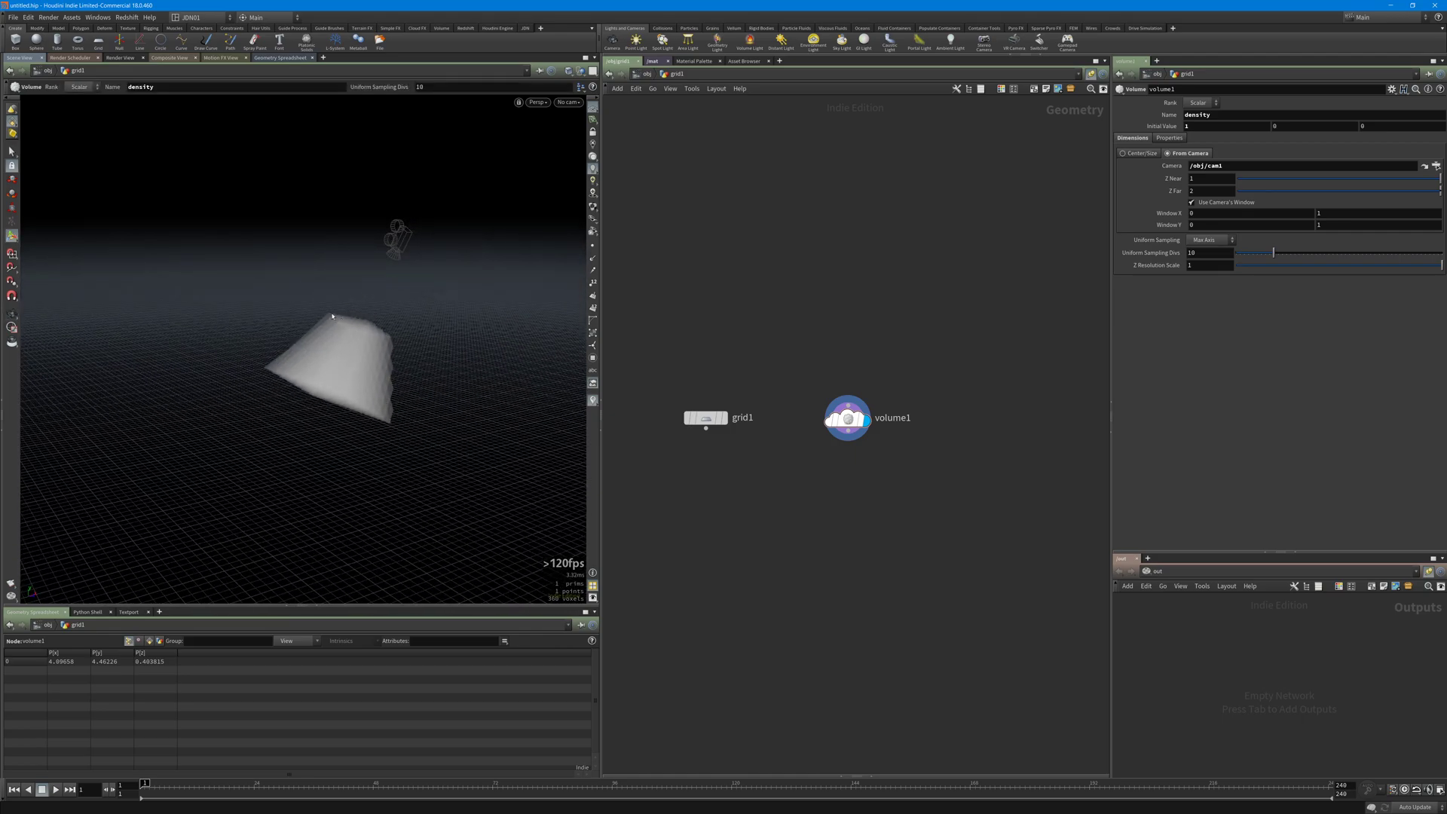
Set the volume's Z Near to 0.1 so it starts close to the camera
left_click_drag(782, 369, 900, 496)
left_click(1213, 182)
scroll(1213, 183, "down", 8)
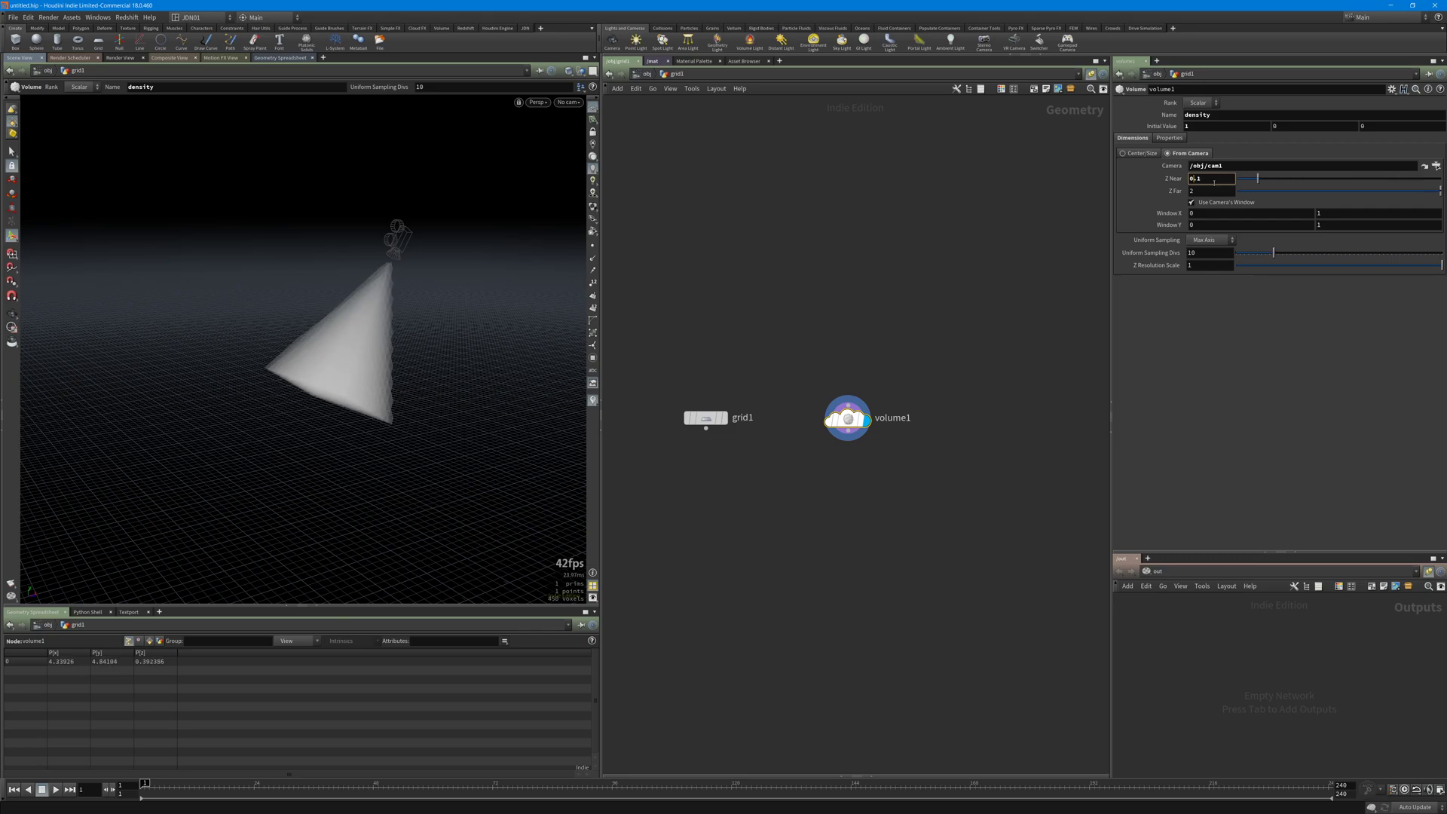
Set the volume's Z Far to 9, temporarily templating the grid as a reference so the frustum passes through it
right_click_drag(363, 301, 309, 302, "alt")
left_click(719, 418)
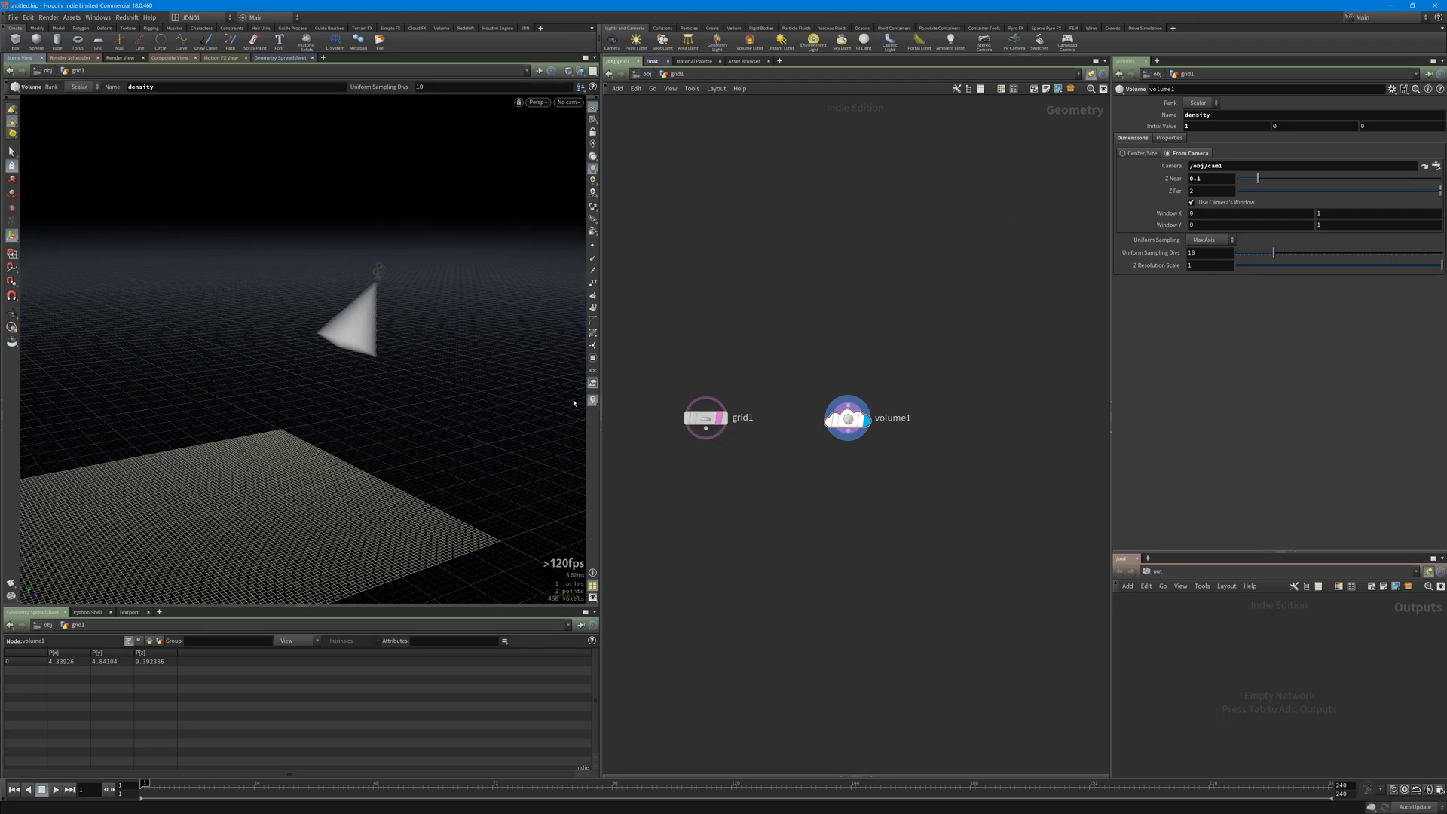
left_click_drag(527, 392, 429, 425, "alt")
scroll(1198, 193, "up", 7)
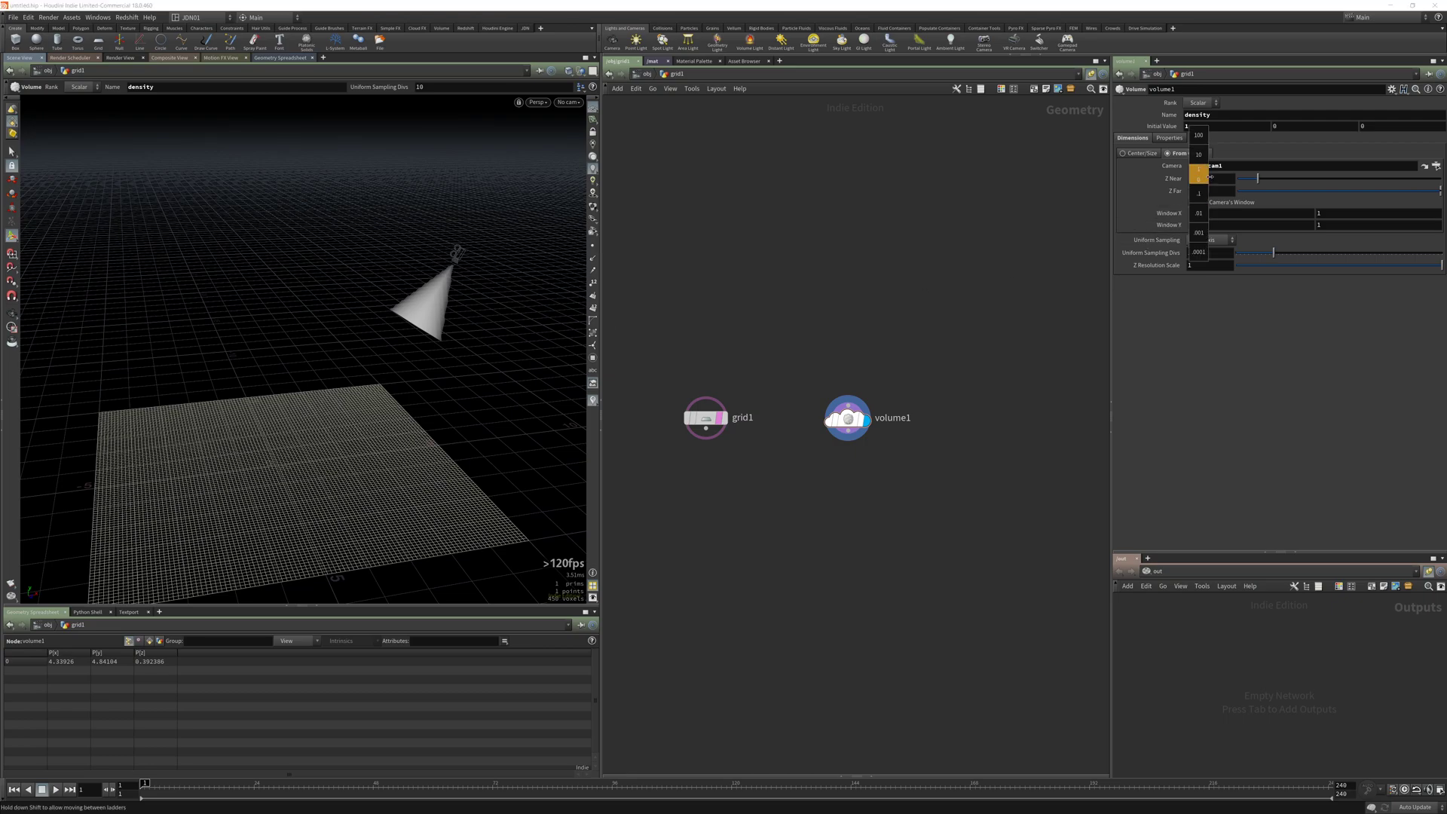
key("Escape")
left_click_drag(284, 361, 452, 449)
left_click(720, 417)
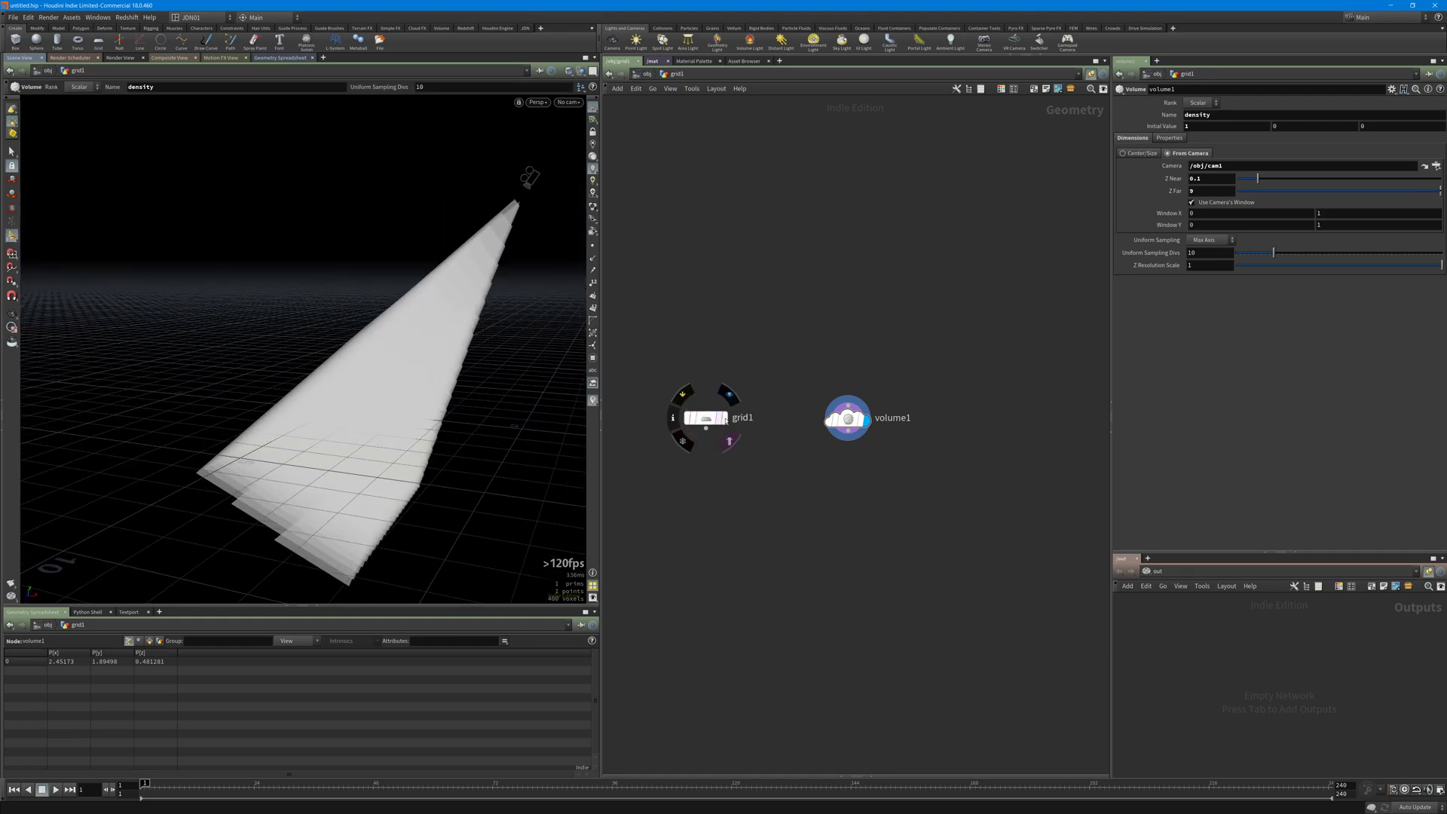
left_click_drag(825, 375, 931, 475)
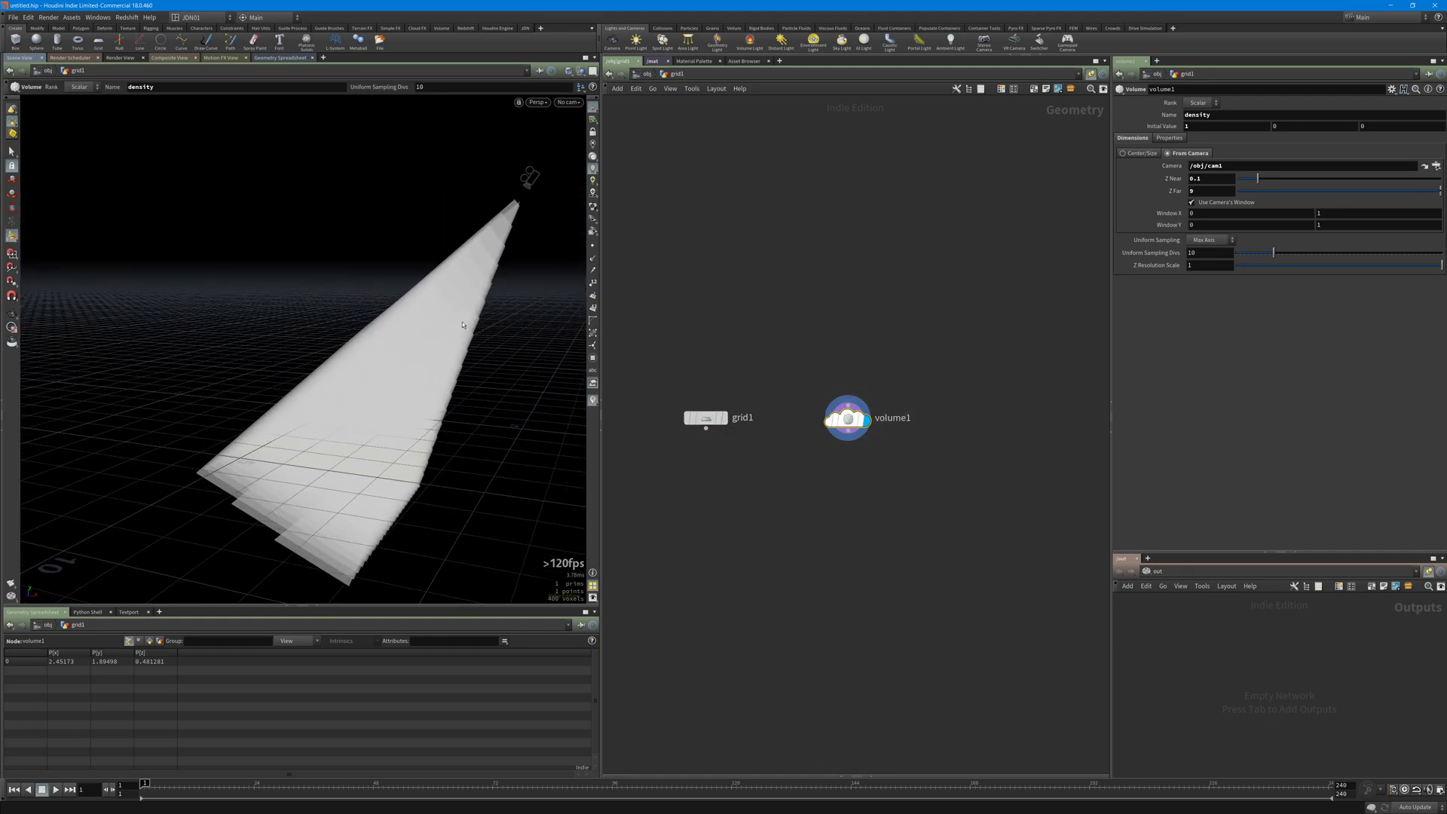
Add a Volume Bound node fed by the volume and display it
left_click_drag(444, 287, 506, 302, "alt")
key("Tab")
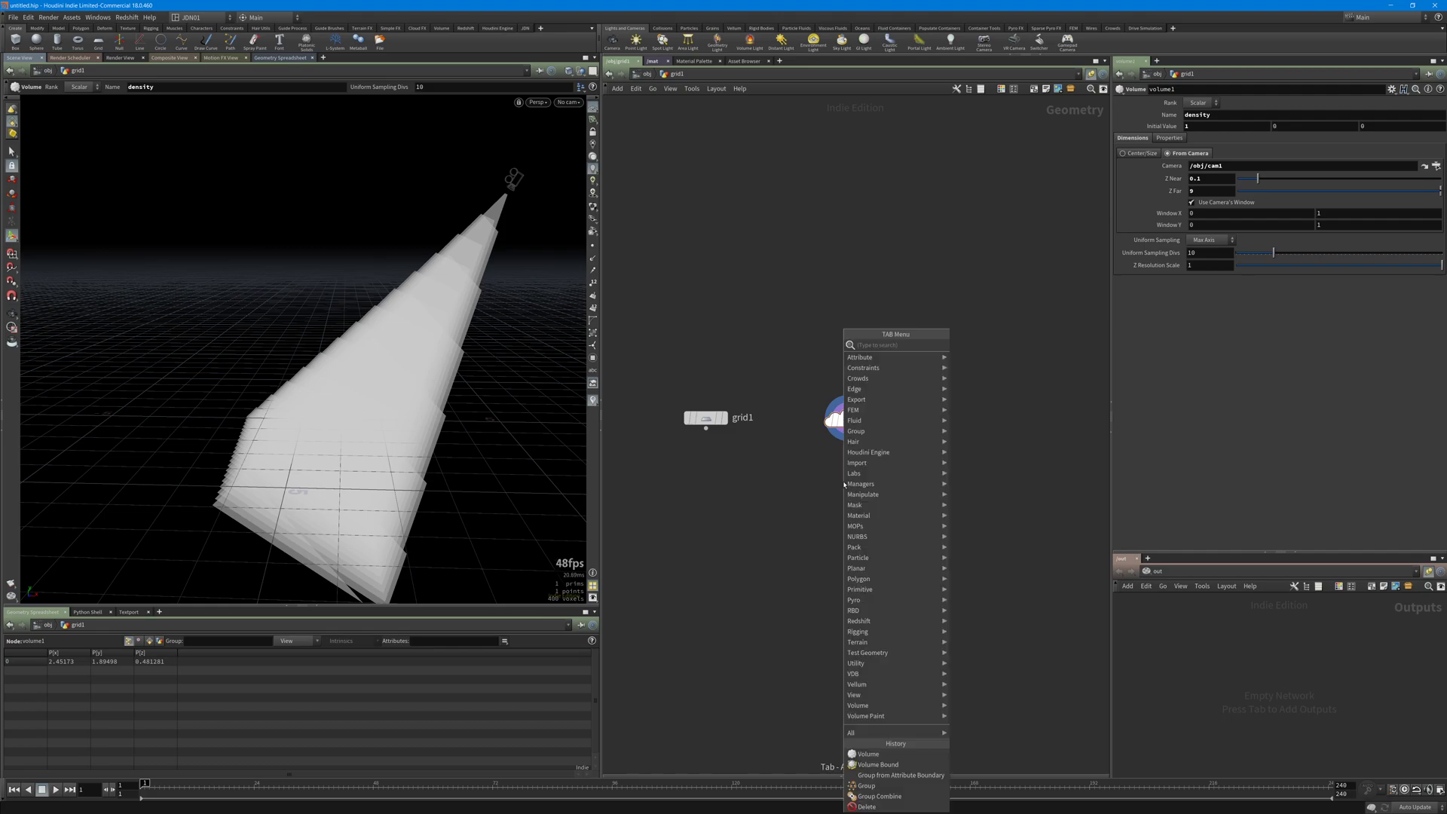
type("volume bo")
key("Return")
left_click(844, 484)
left_click(844, 483)
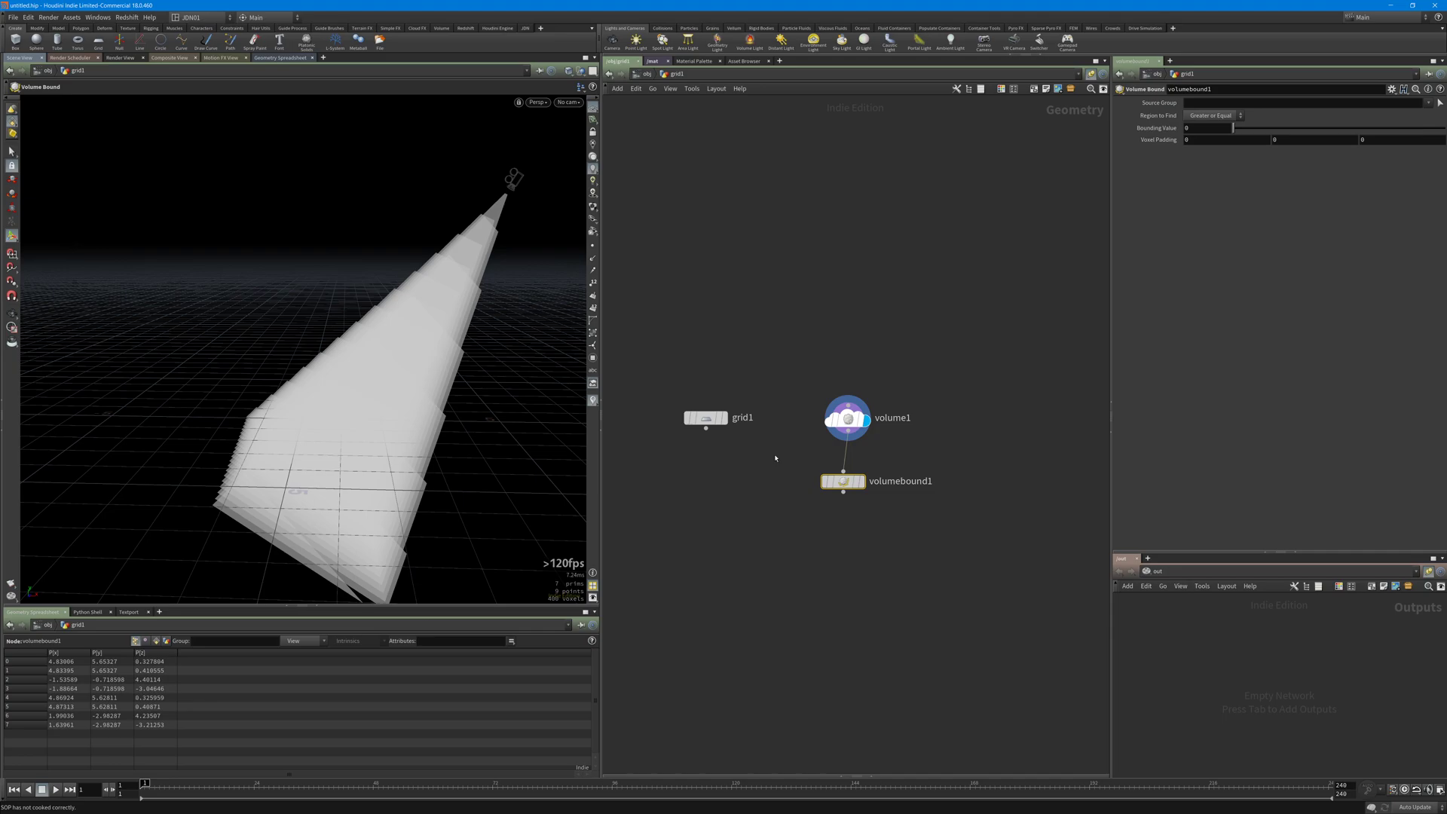
left_click_drag(383, 331, 342, 332, "alt")
Add and display a Group node with the grid as its first input and the volume bound as its second
key("Tab")
type("gr")
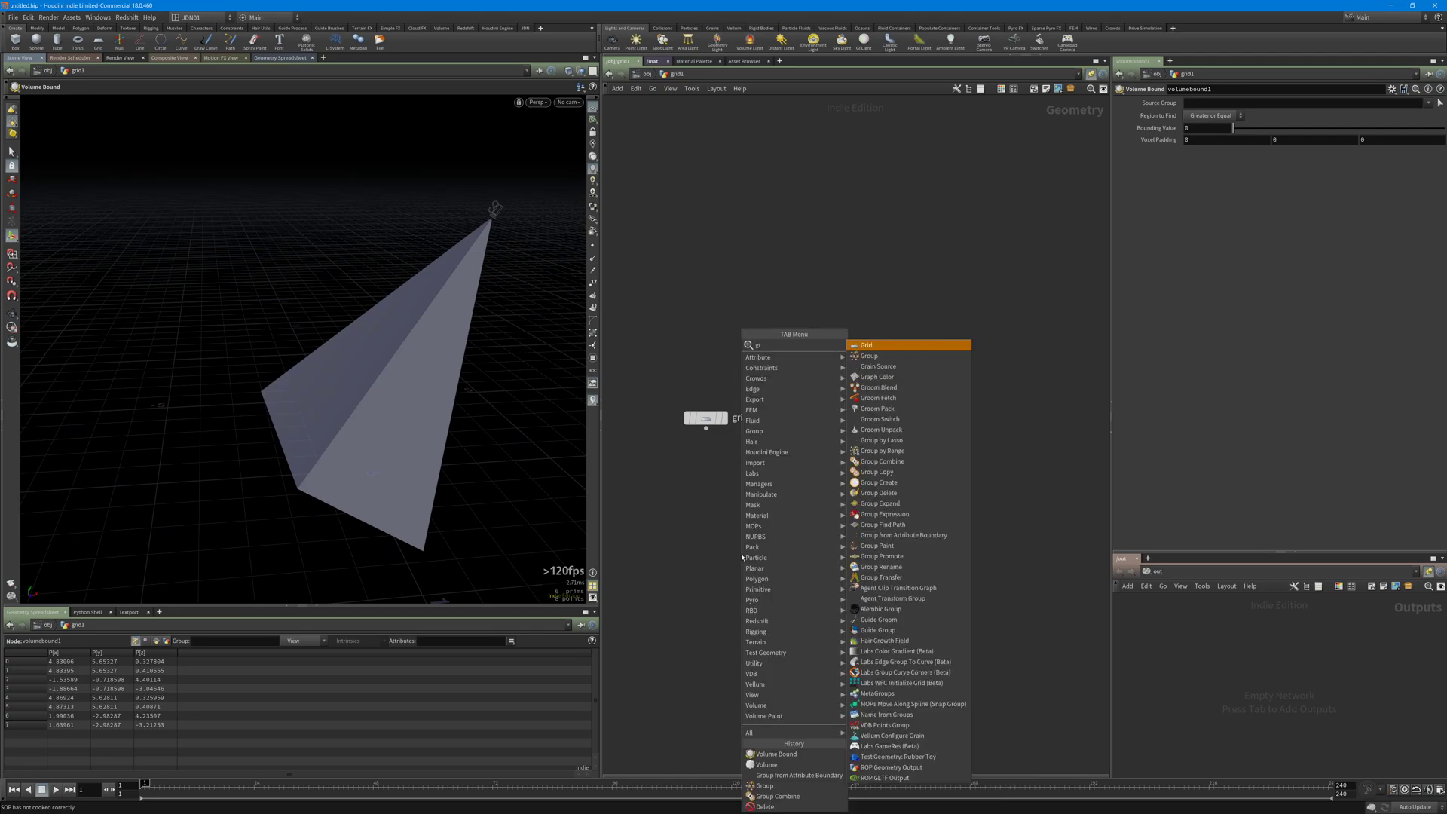
type("oup")
left_click(858, 346)
left_click(764, 503)
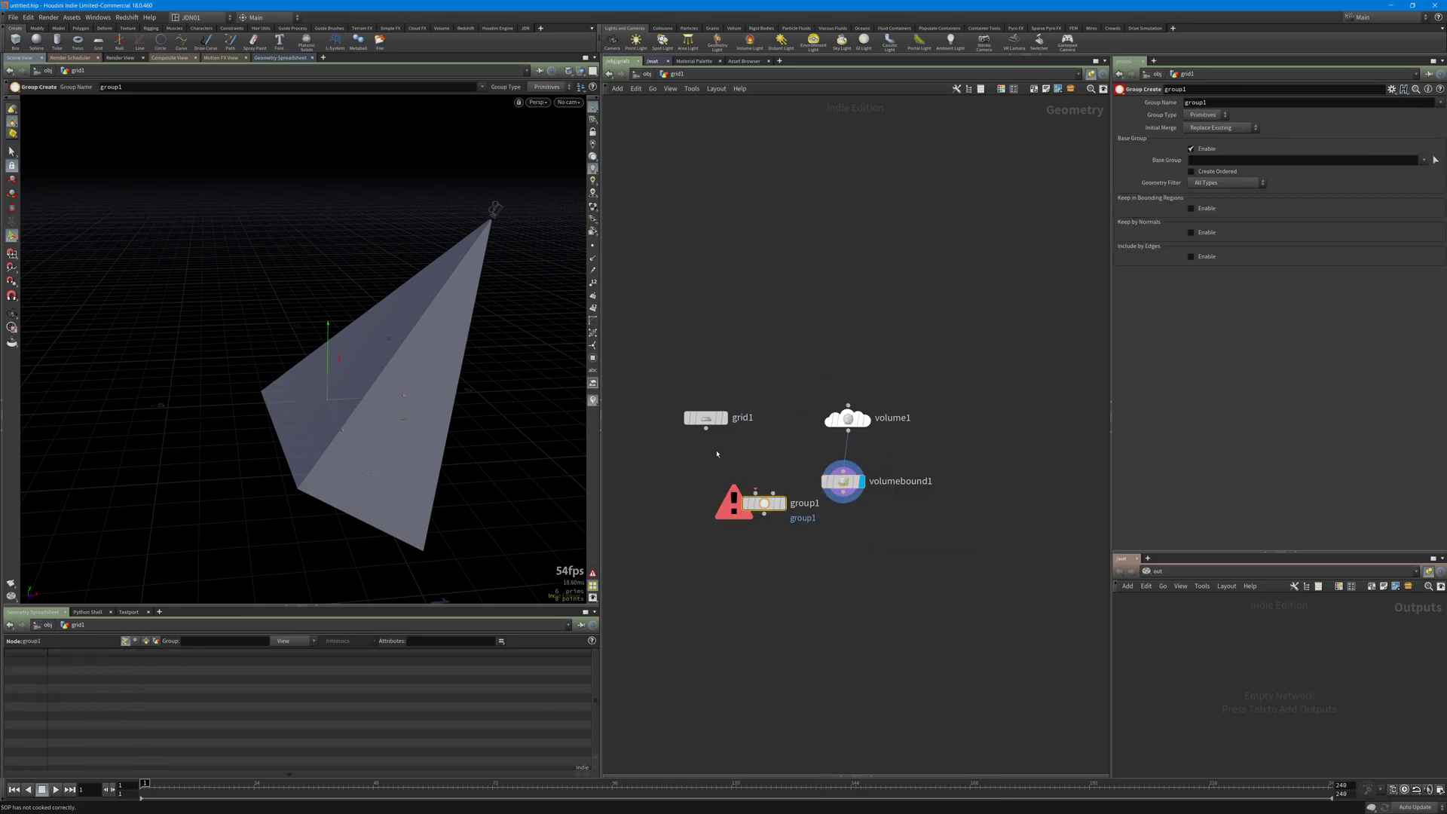
left_click_drag(706, 428, 754, 493)
left_click_drag(763, 503, 842, 492)
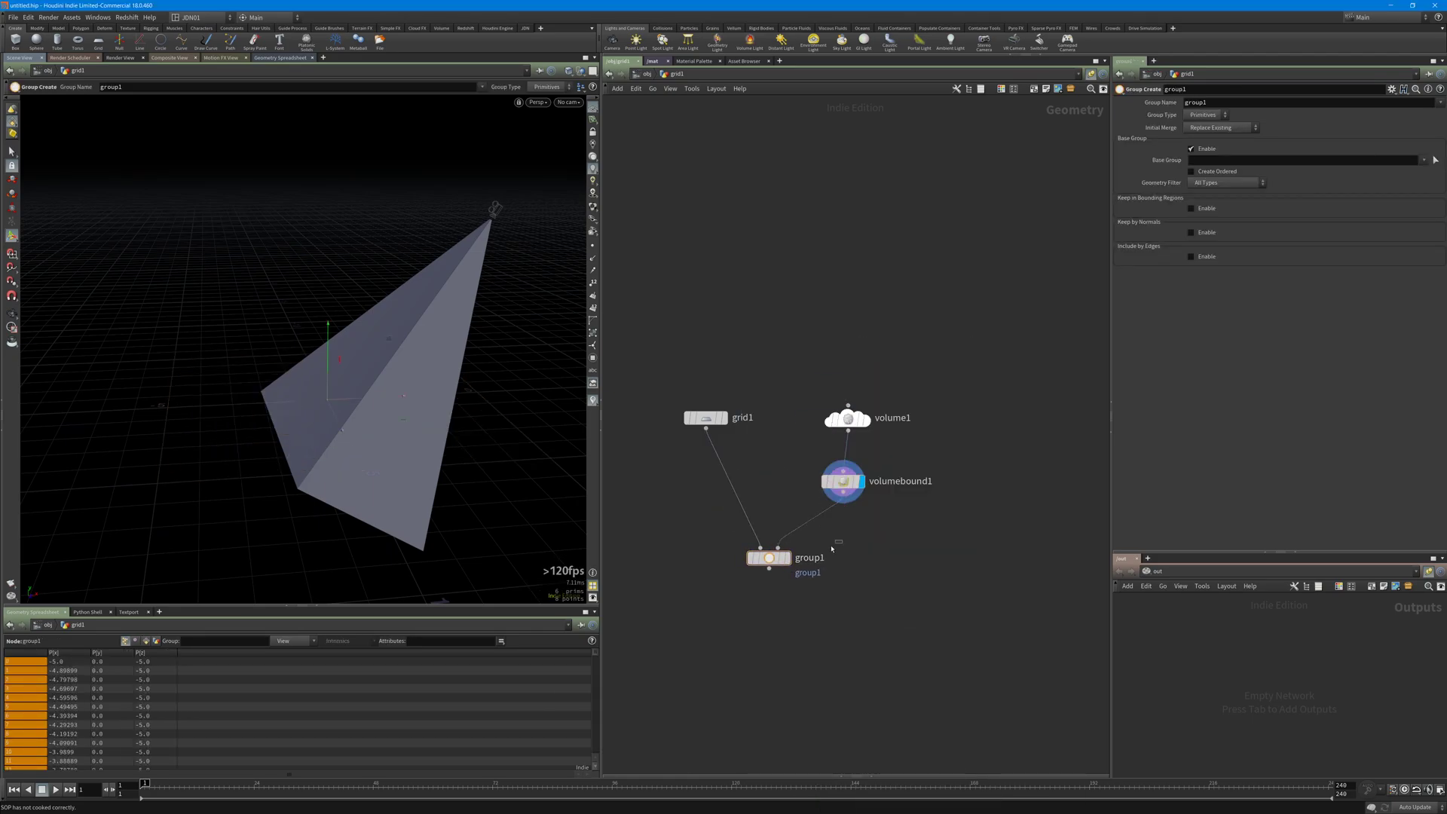
left_click(786, 558)
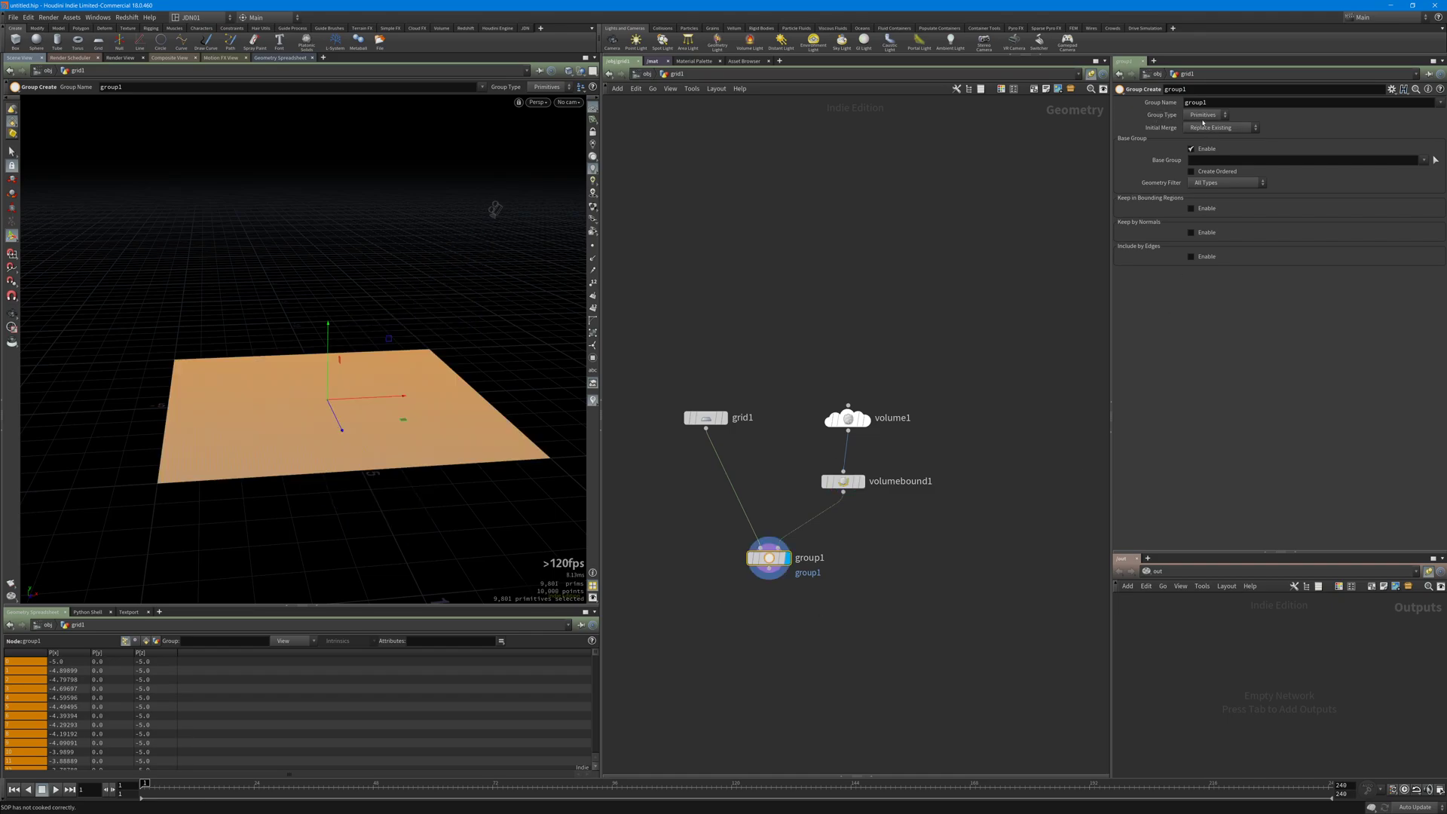
Set the group type to Points and disable the base group
left_click(1204, 115)
left_click(1203, 126)
left_click(1190, 149)
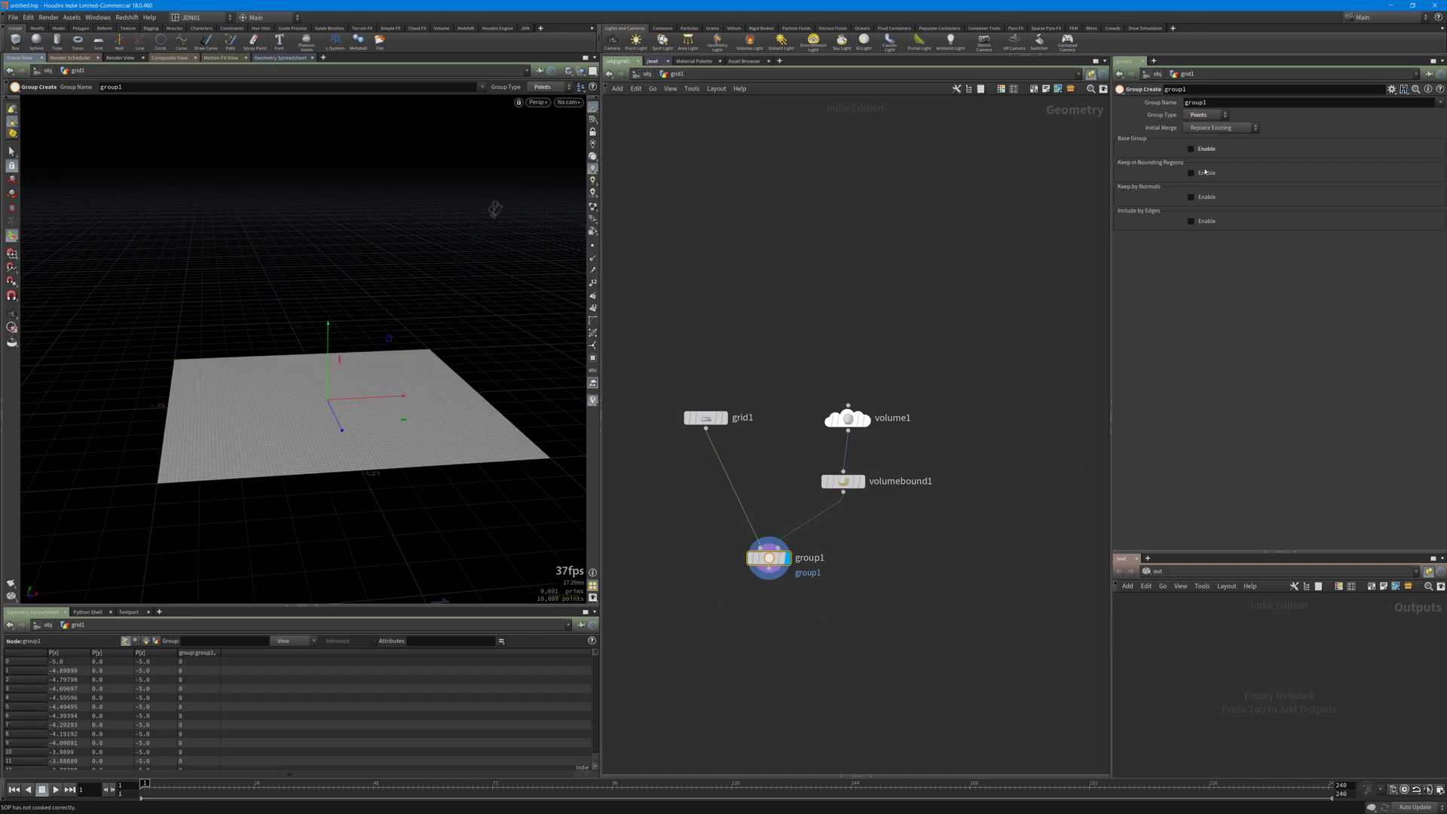
Enable Keep in Bounding Regions on the group with the bounding type Bounding Object (points or vertices only)
left_click(1190, 172)
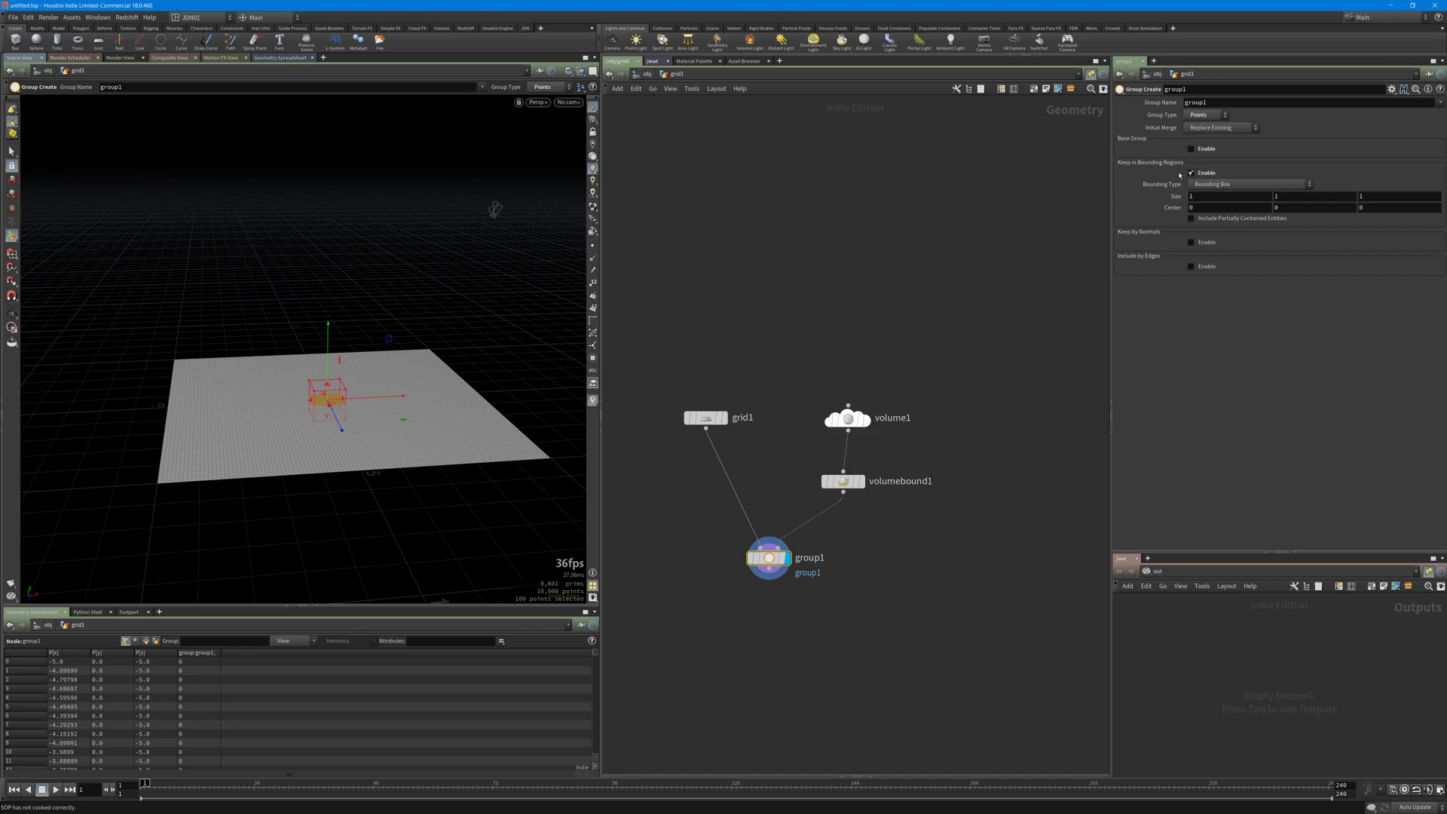
left_click(1216, 184)
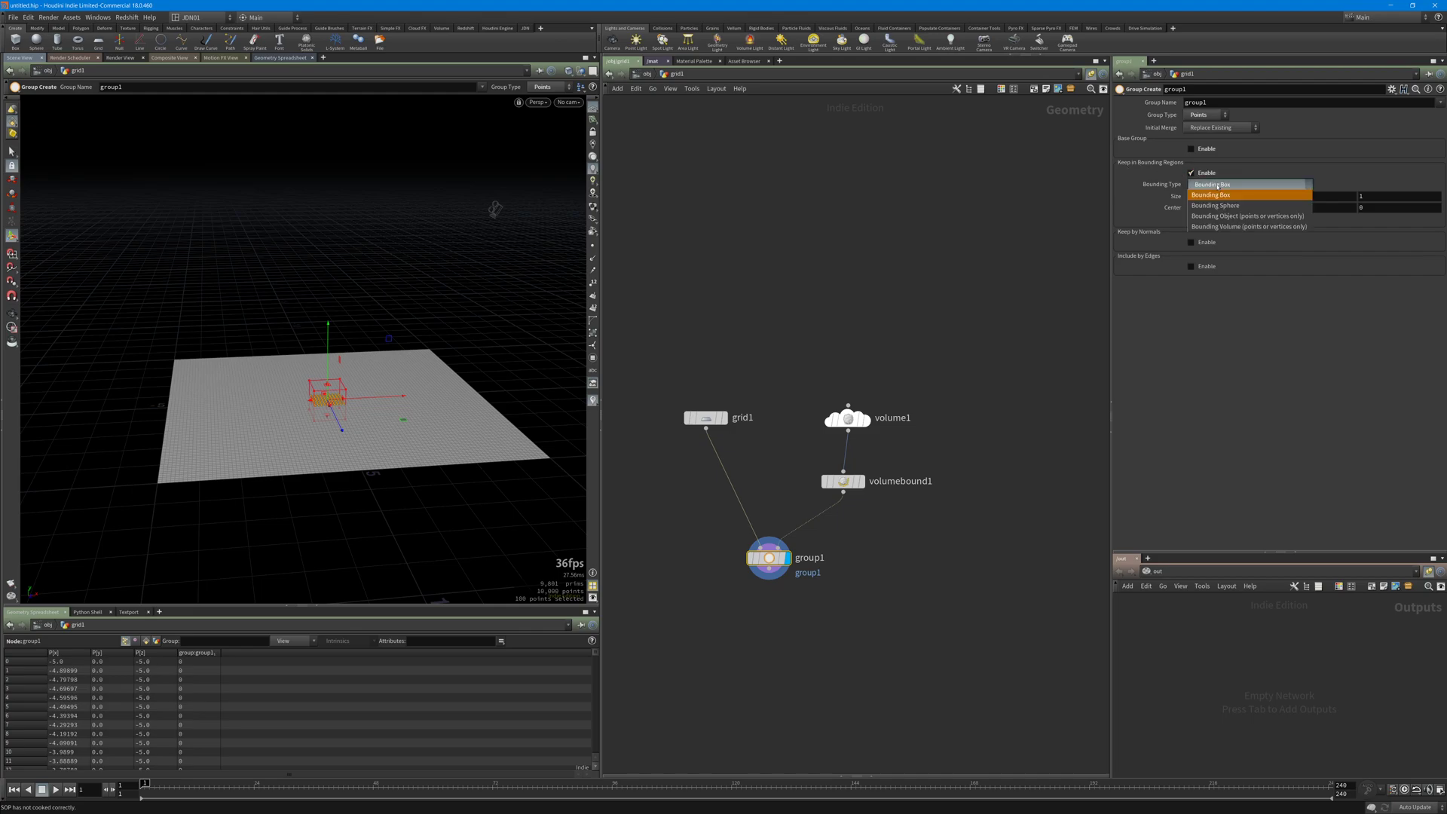
left_click(1214, 216)
left_click_drag(407, 301, 371, 370, "alt")
key("Return")
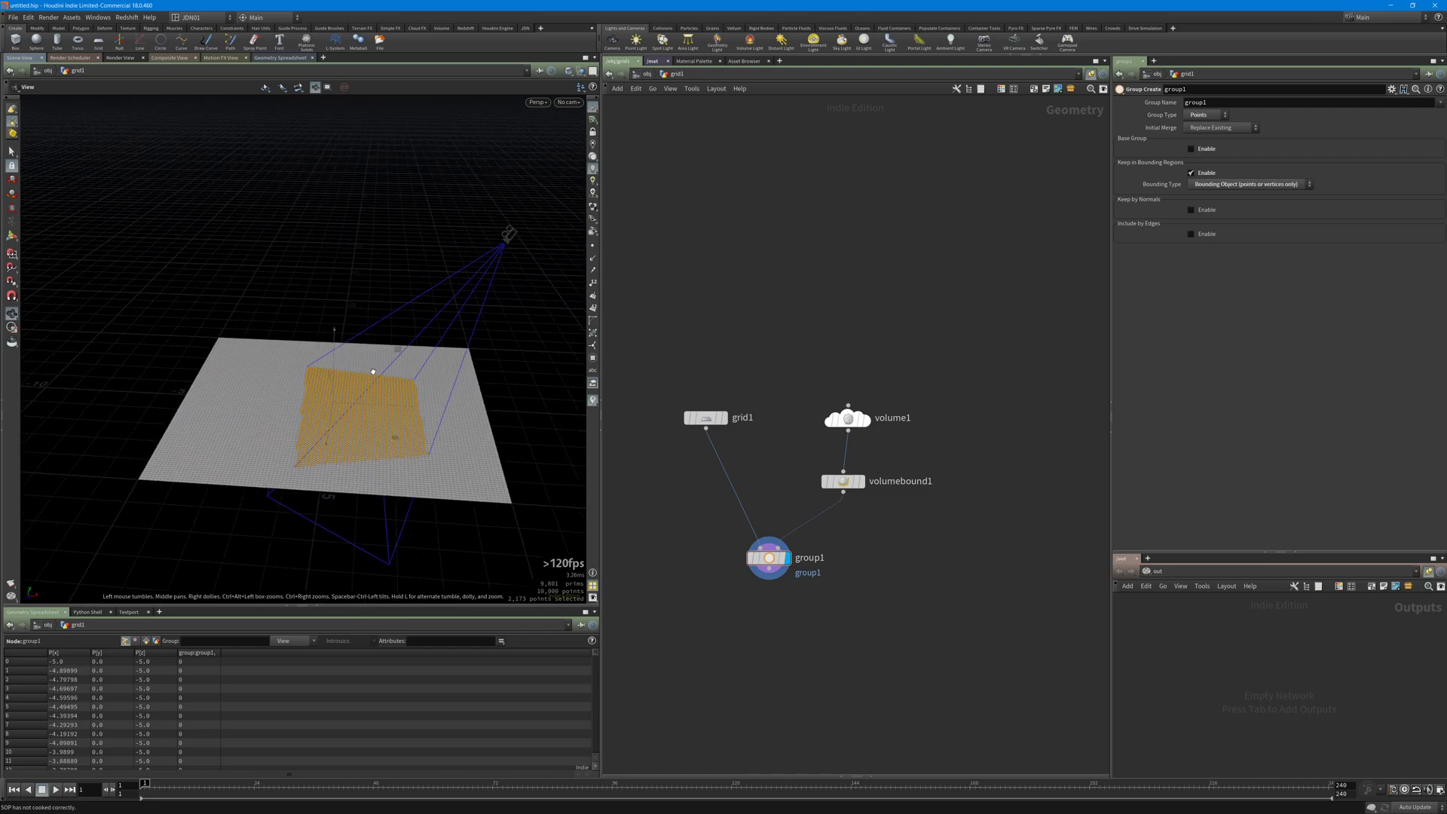
Set the camera-based volume's Window X range to -0.1 and 1.2
left_click(847, 418)
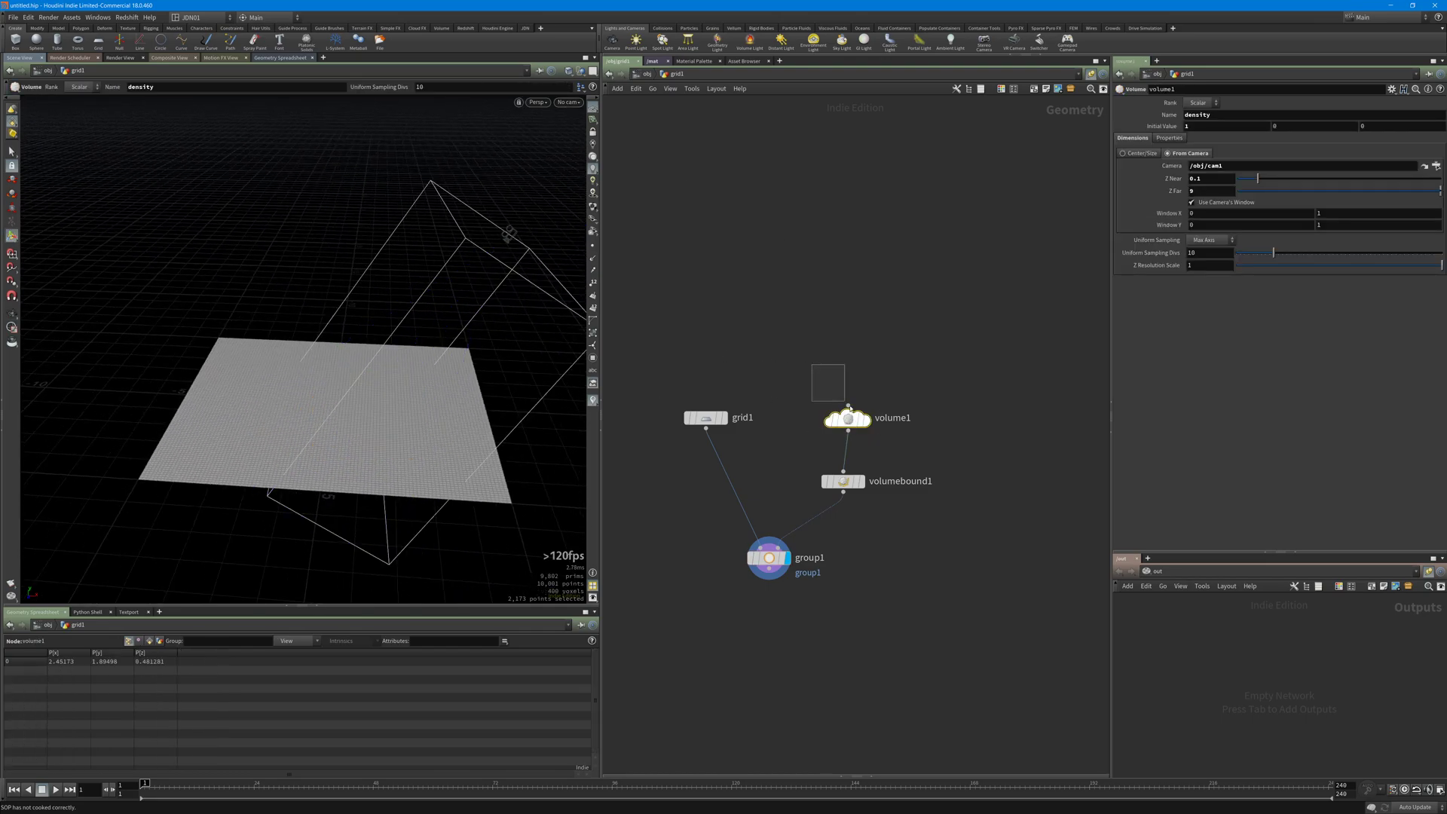
left_click(853, 337)
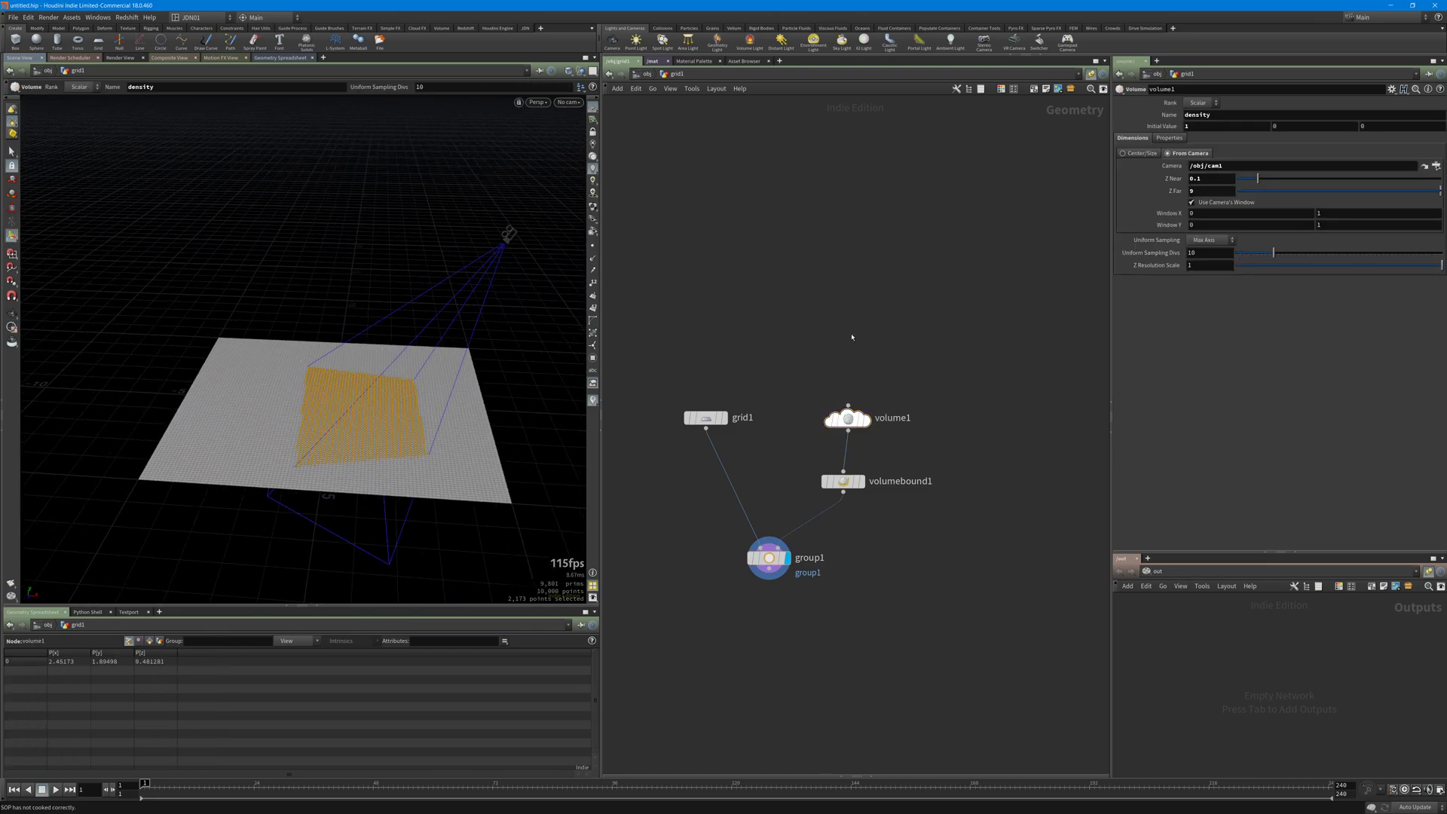
left_click_drag(381, 324, 348, 328, "alt")
left_click(847, 418)
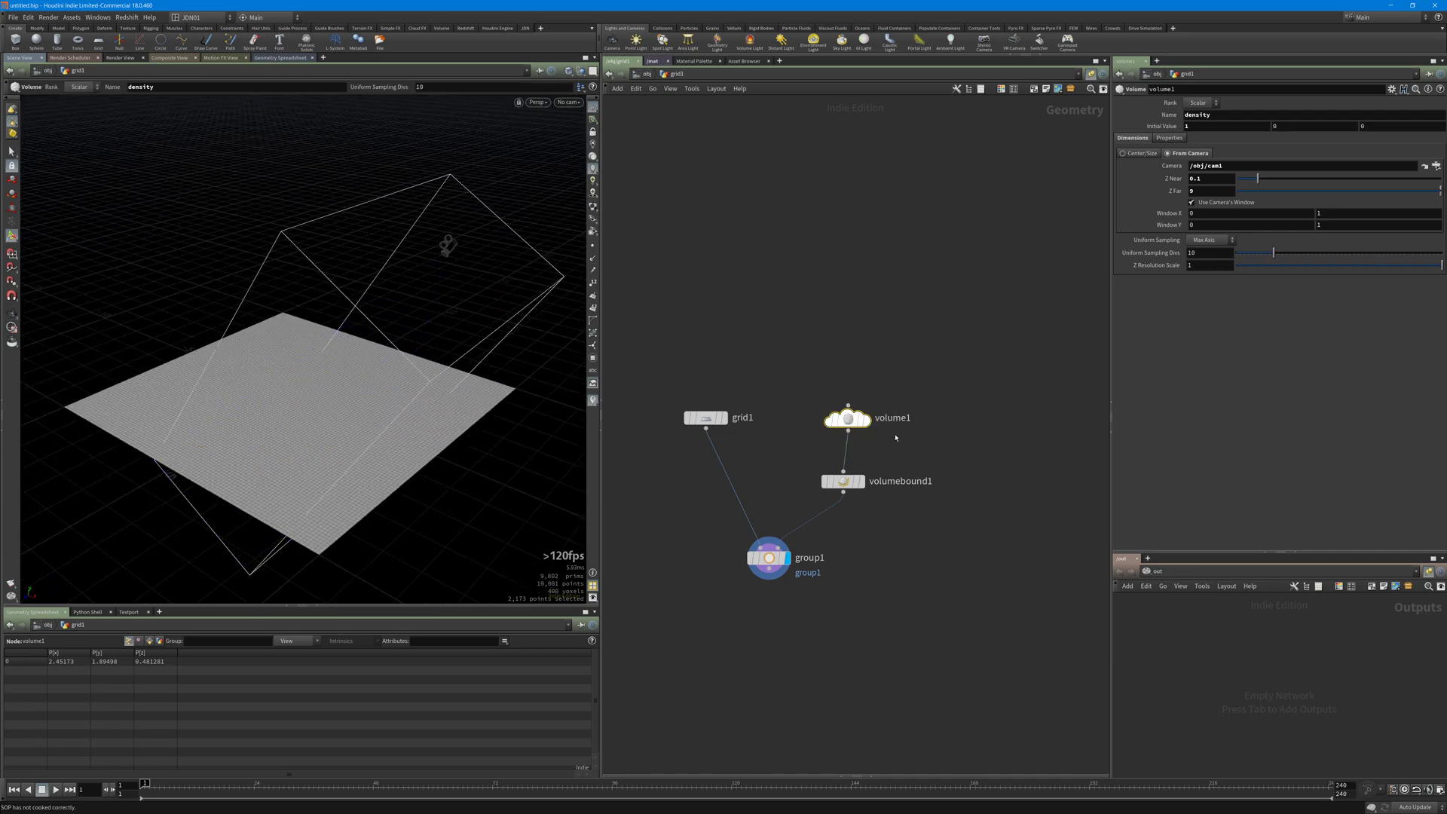
left_click(990, 275)
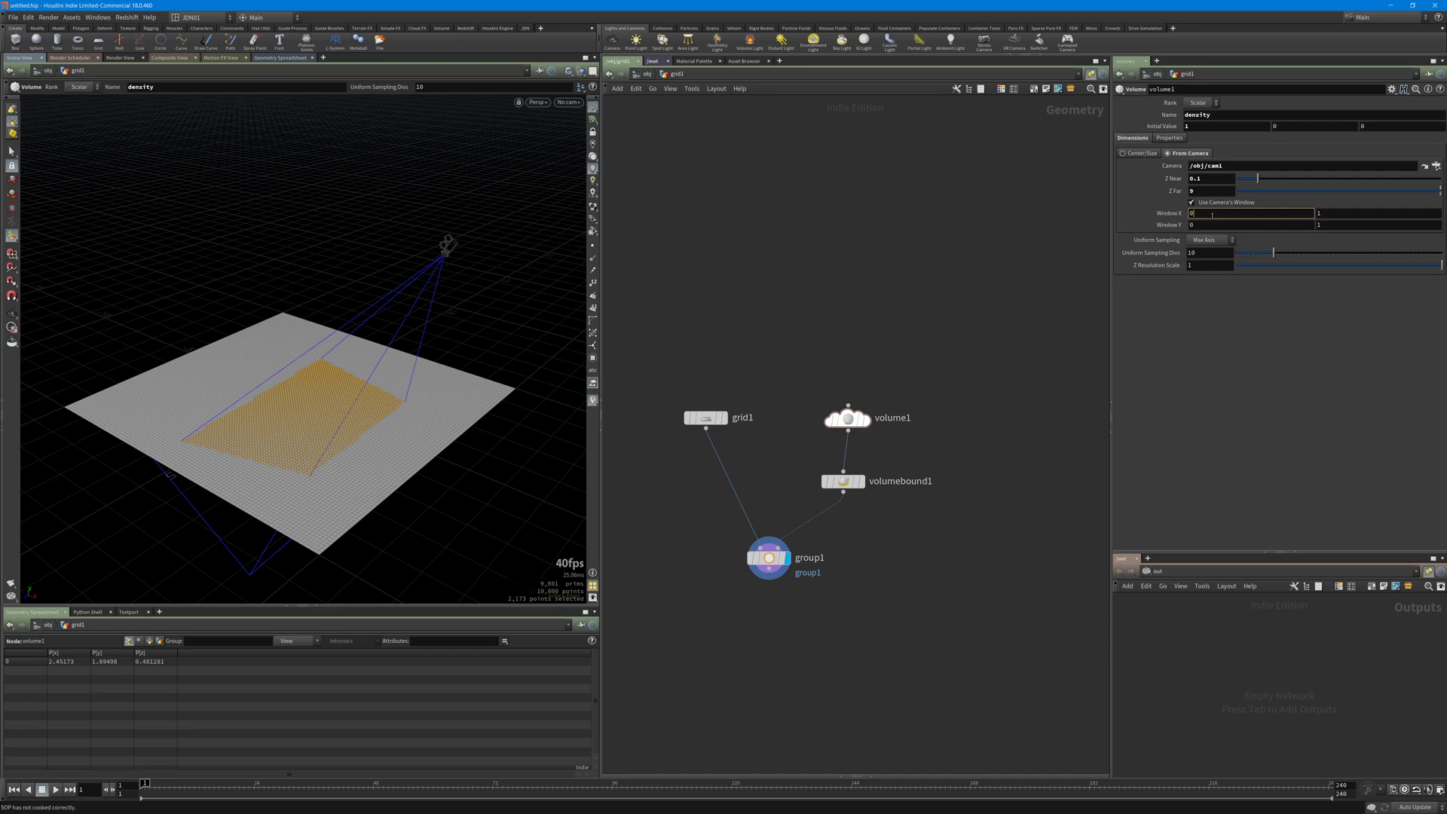
key("ctrl+z")
key("ctrl+y")
key("ctrl+z")
key("ctrl+y")
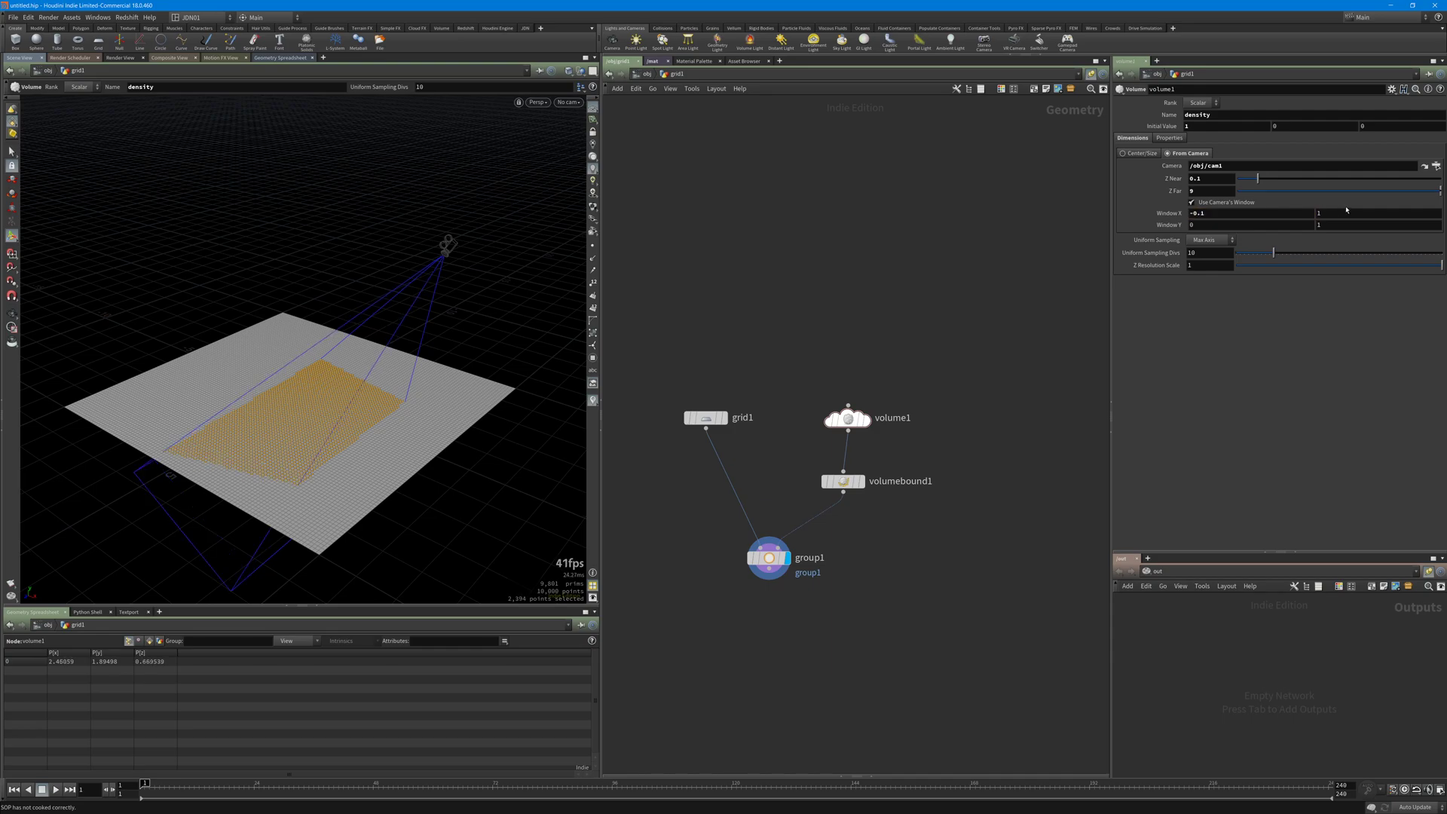
left_click(1343, 211)
scroll(1340, 215, "up", 2)
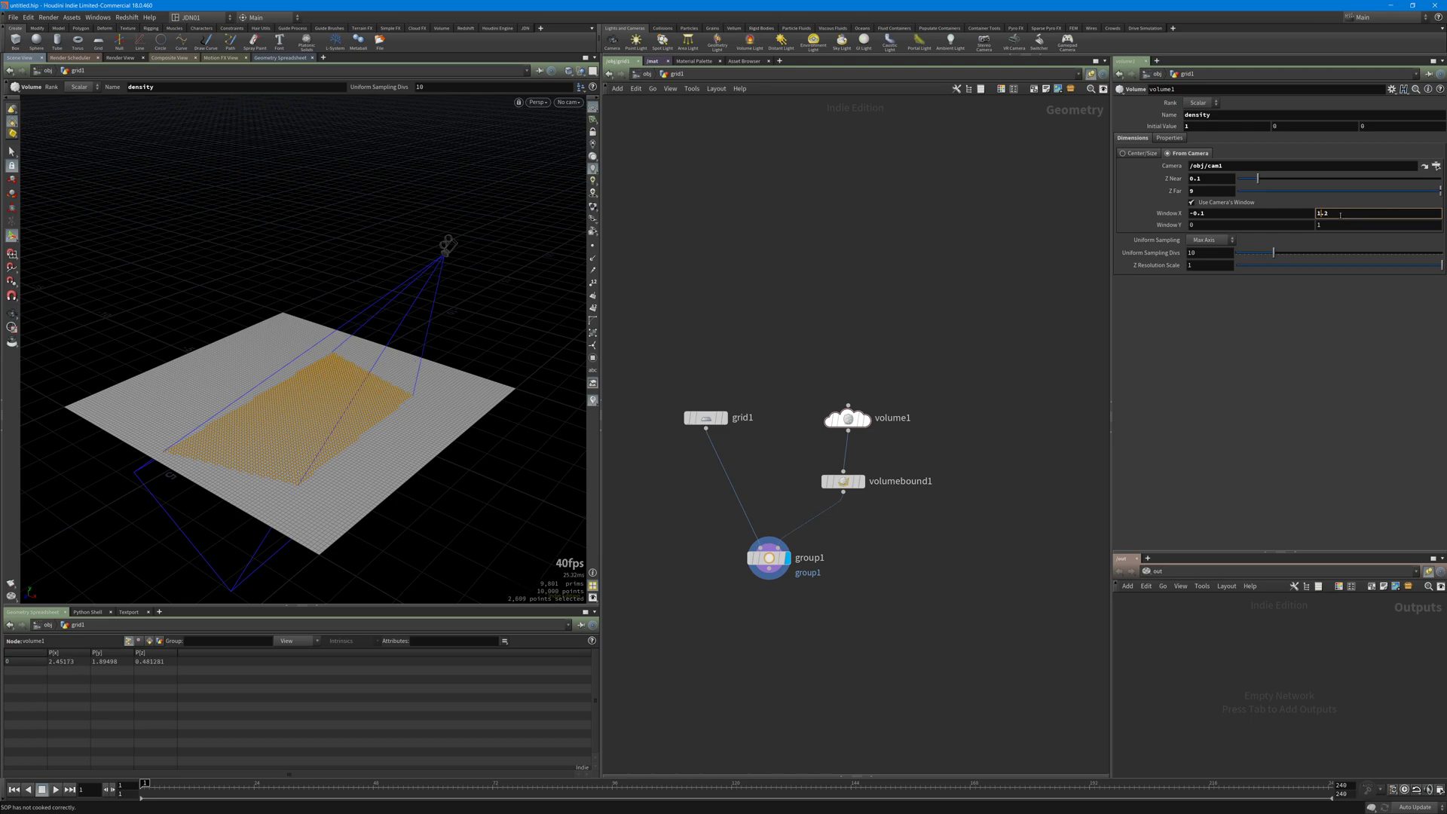
Set the volume's Window Y range to -0.2 and 1.2 and look through the scene camera
left_click(1266, 225)
scroll(1267, 226, "down", 2)
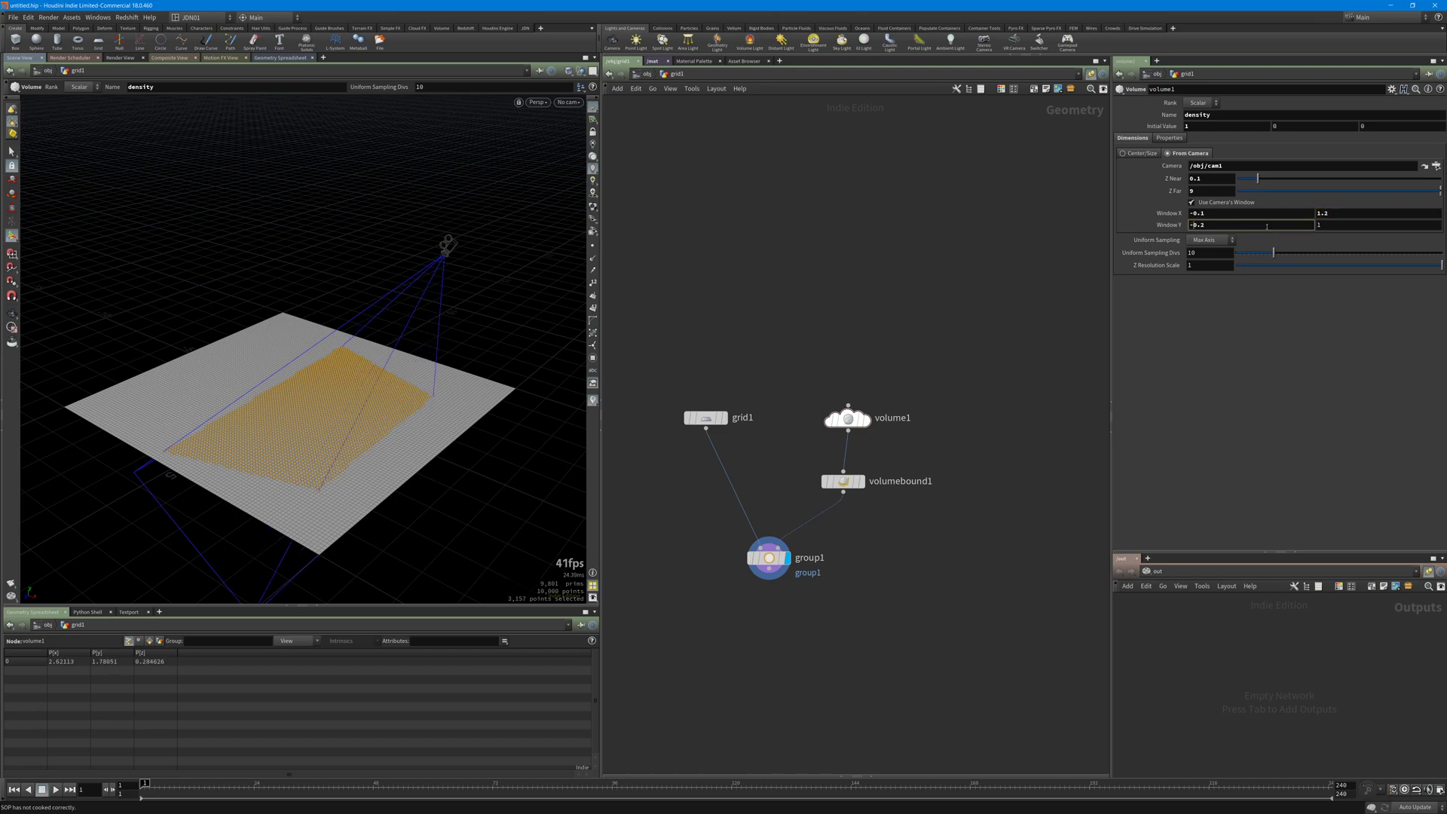
left_click(1326, 224)
type(".2")
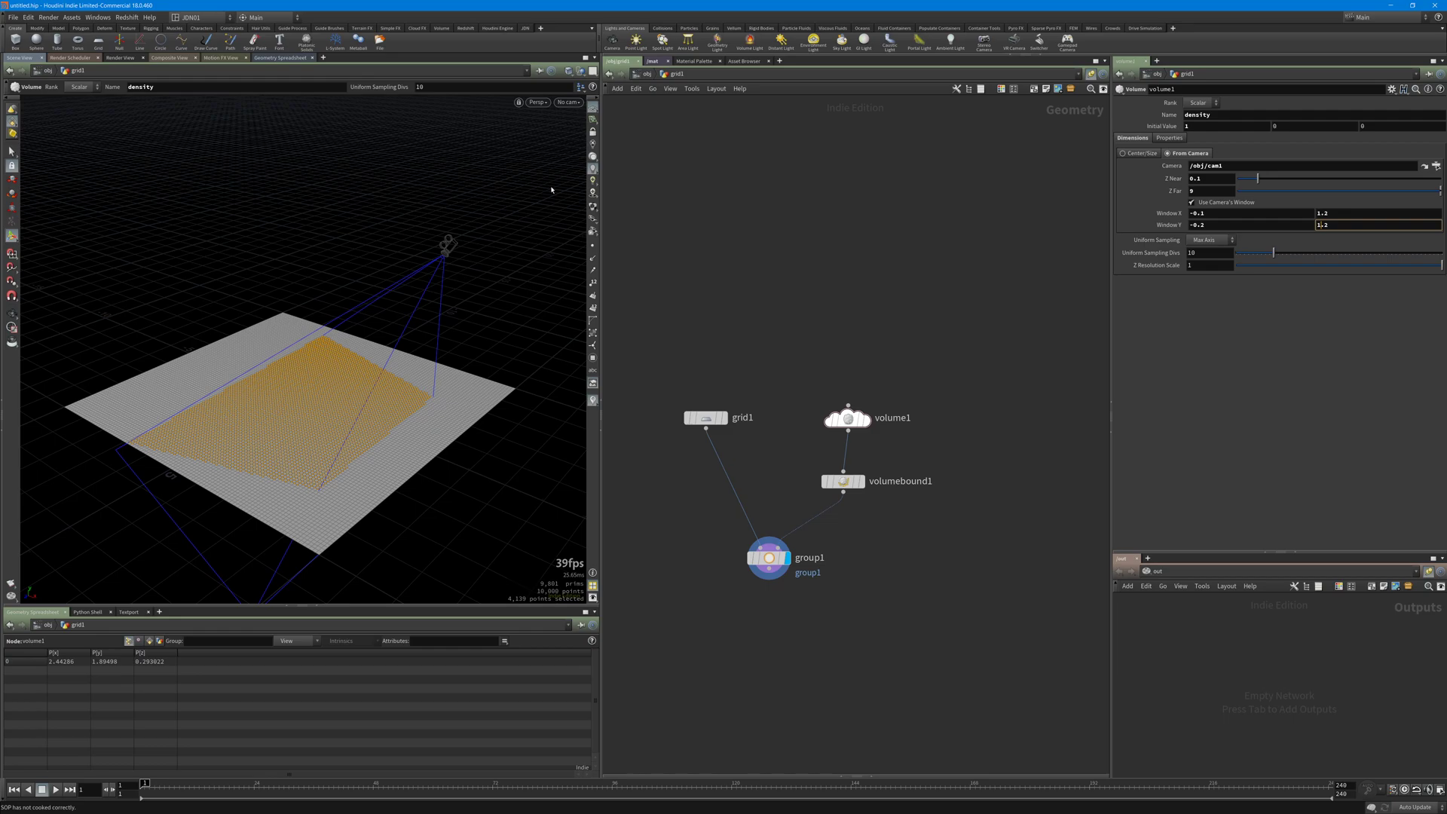
left_click(566, 102)
left_click(576, 149)
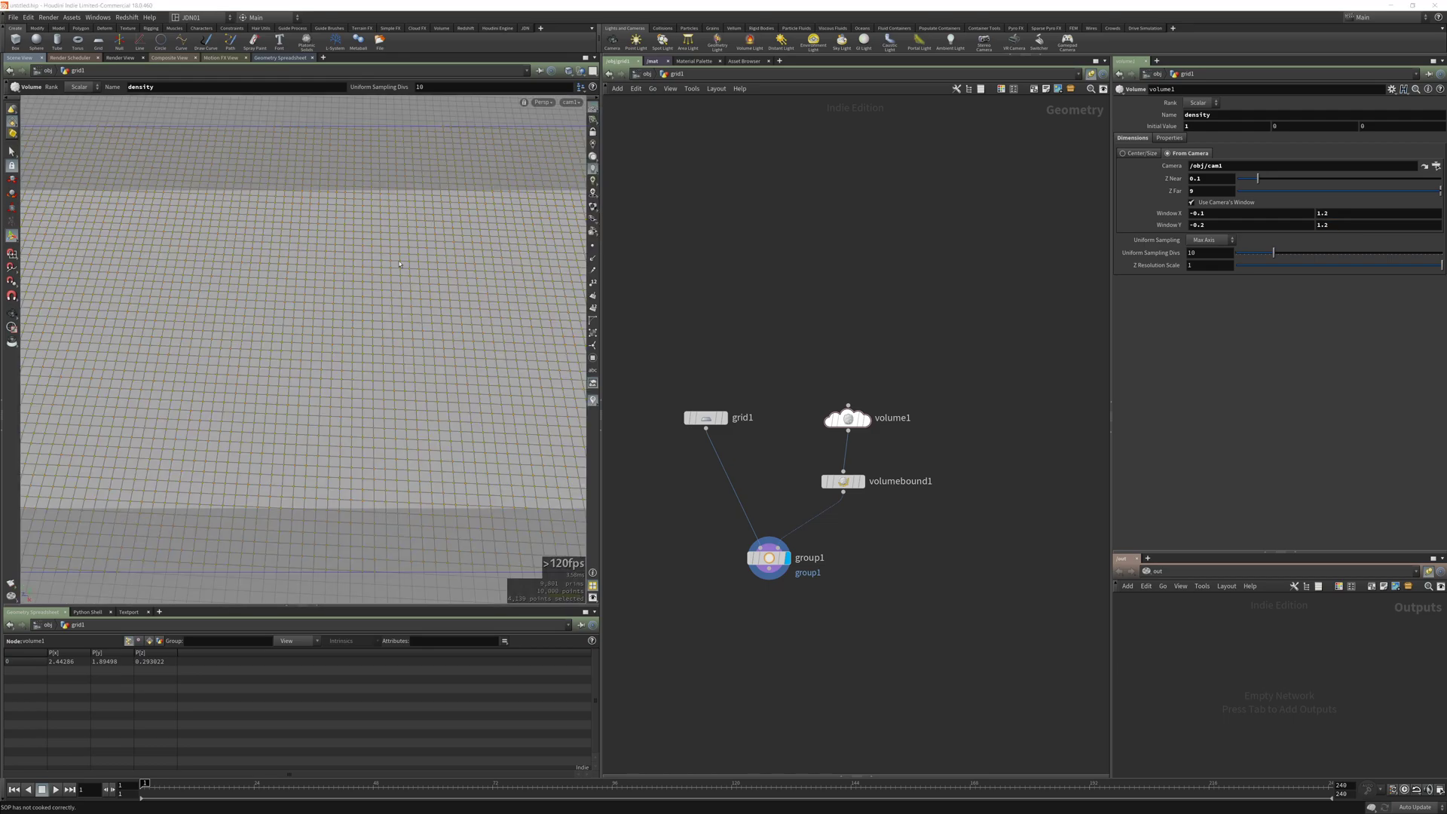
Add a Color node below the group node and feed it with the group's output
key("Tab")
type("color")
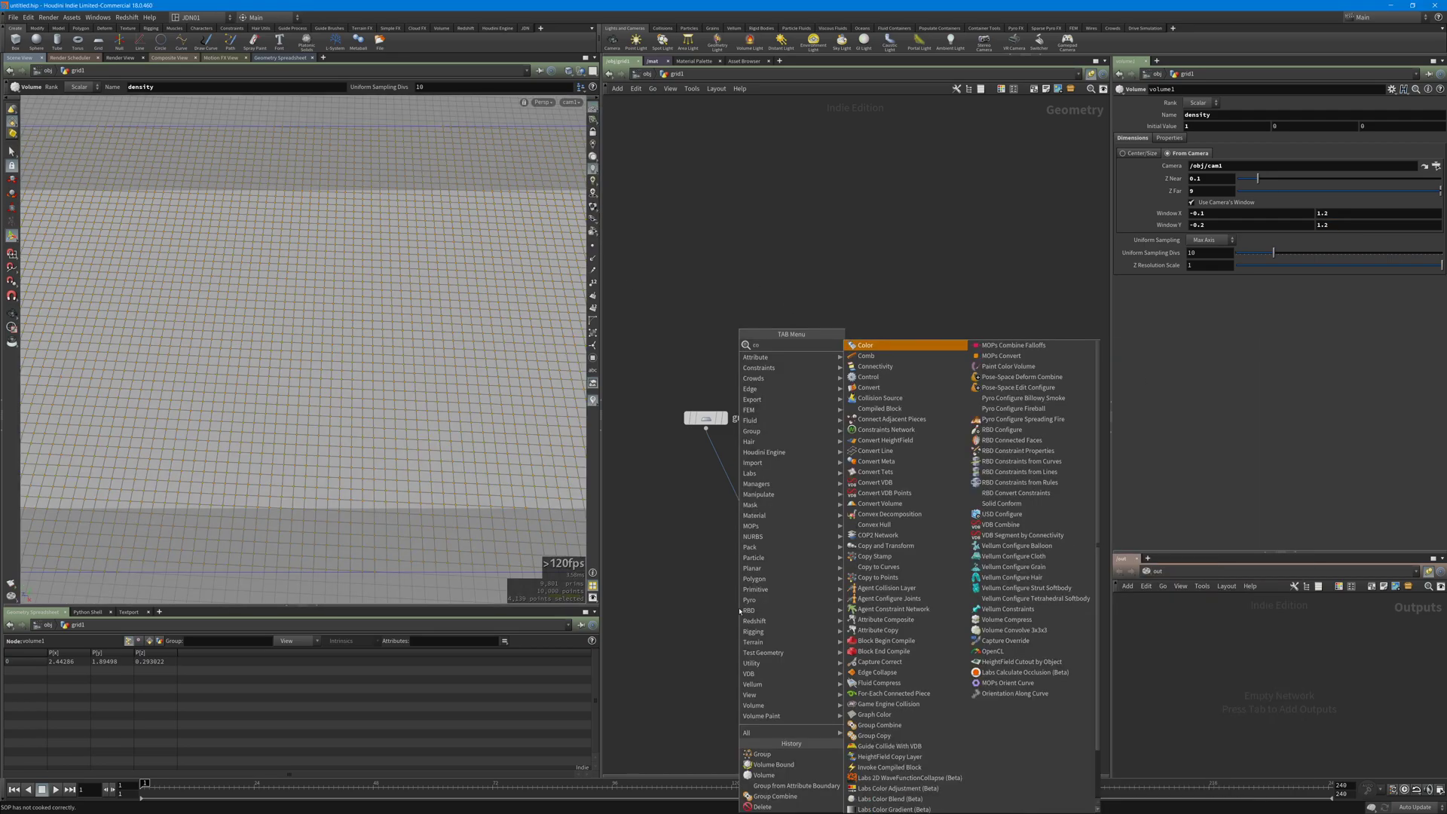
key("Return")
left_click(738, 608)
left_click(778, 622)
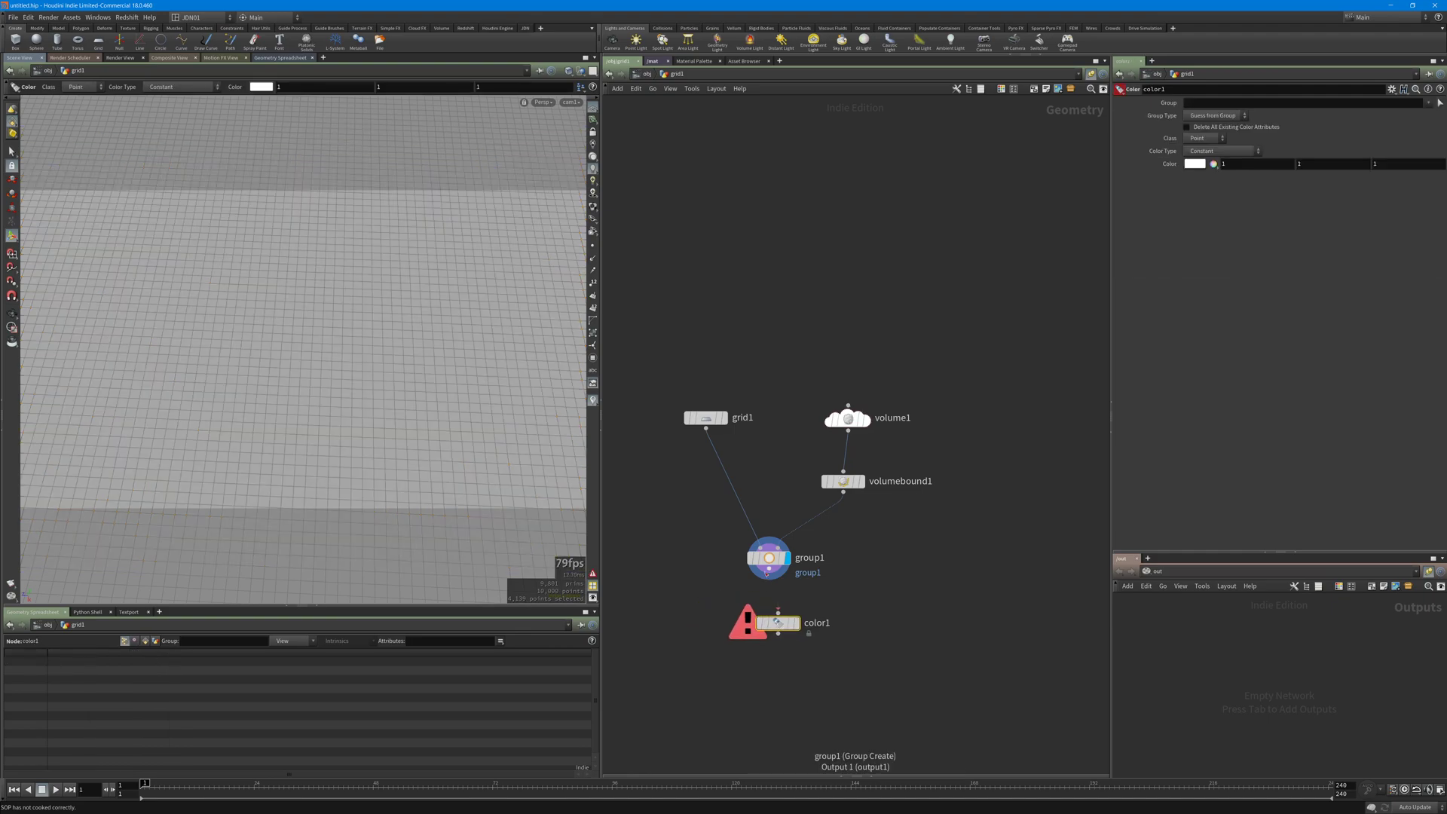
Display the Color node, set its color to red and restrict it to group1
left_click(1194, 164)
left_click(926, 138)
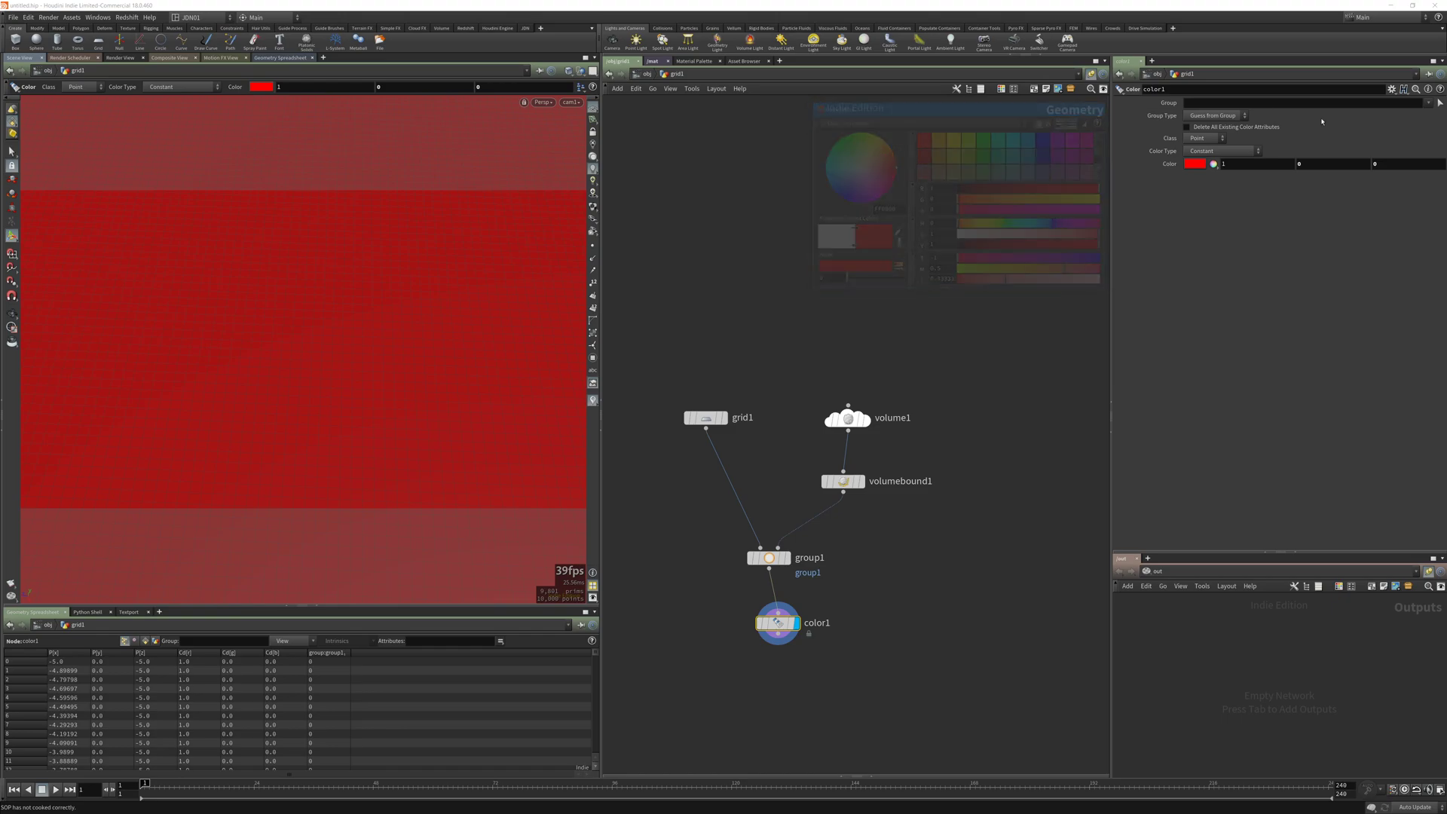
left_click(1426, 103)
left_click(1417, 114)
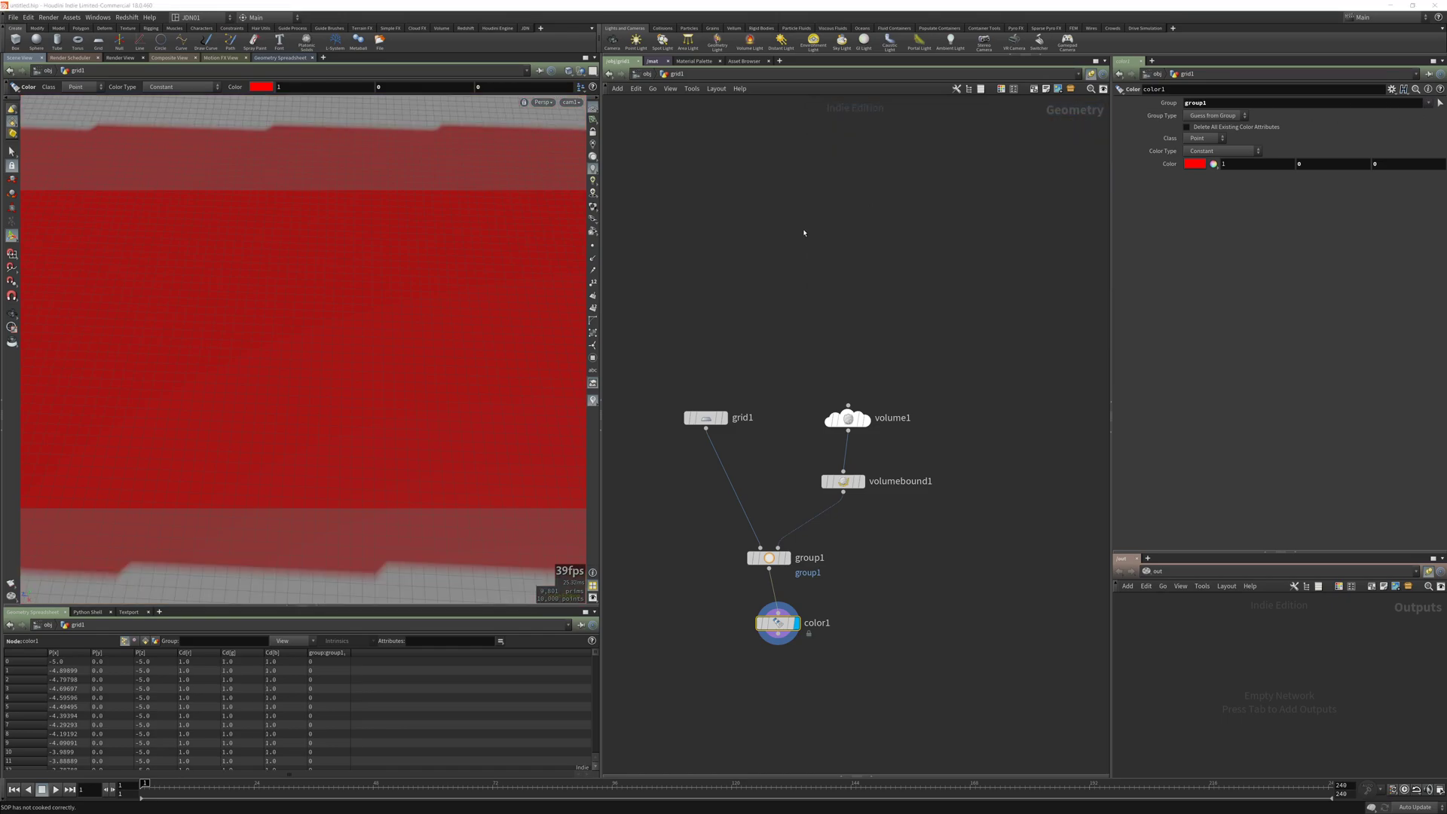
Leave the camera view and examine the red grouped area of the grid from several angles
key("Escape")
right_click_drag(462, 287, 346, 291)
left_click_drag(346, 291, 471, 261)
middle_click_drag(472, 261, 386, 335)
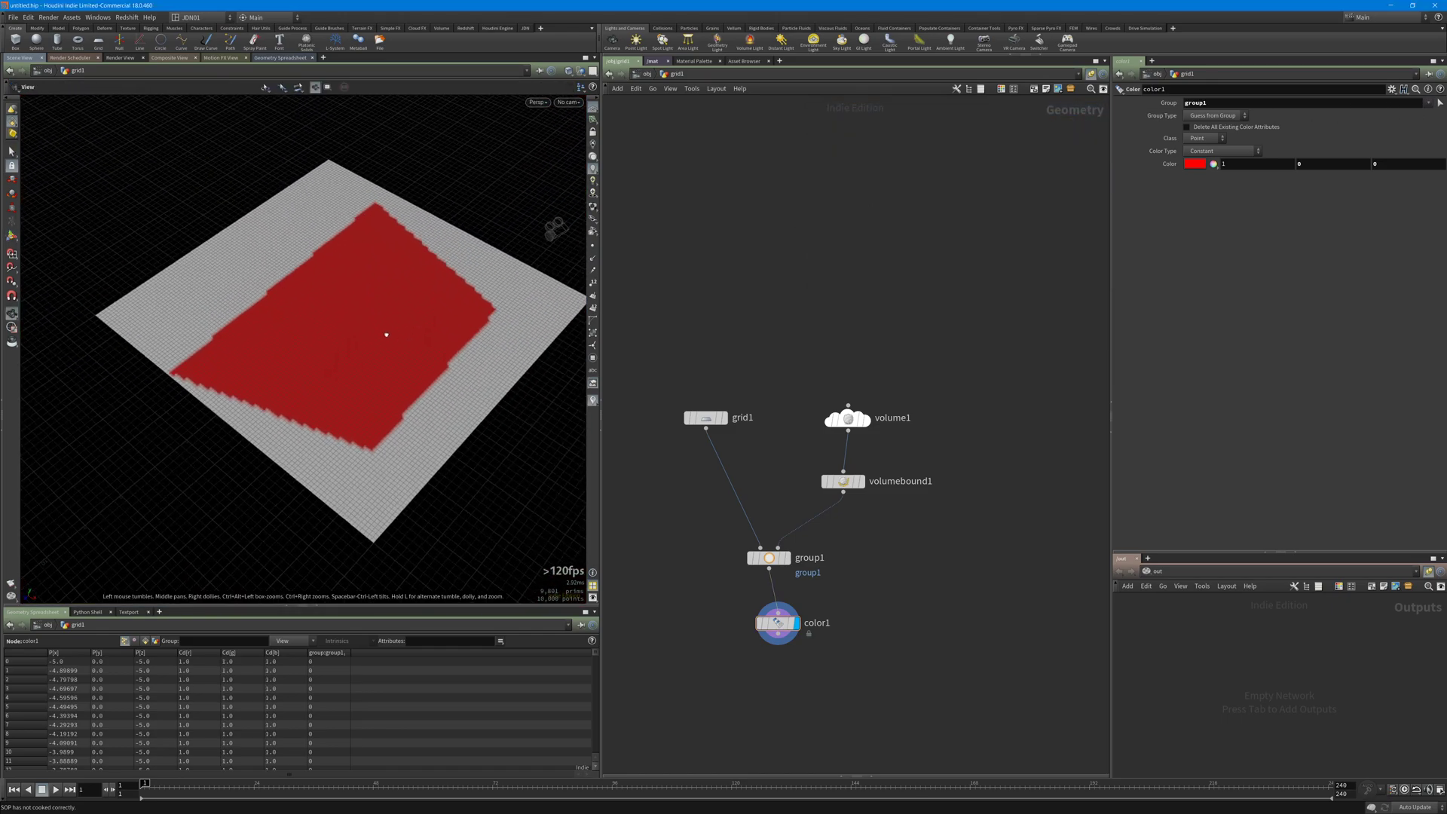
left_click_drag(387, 335, 293, 363)
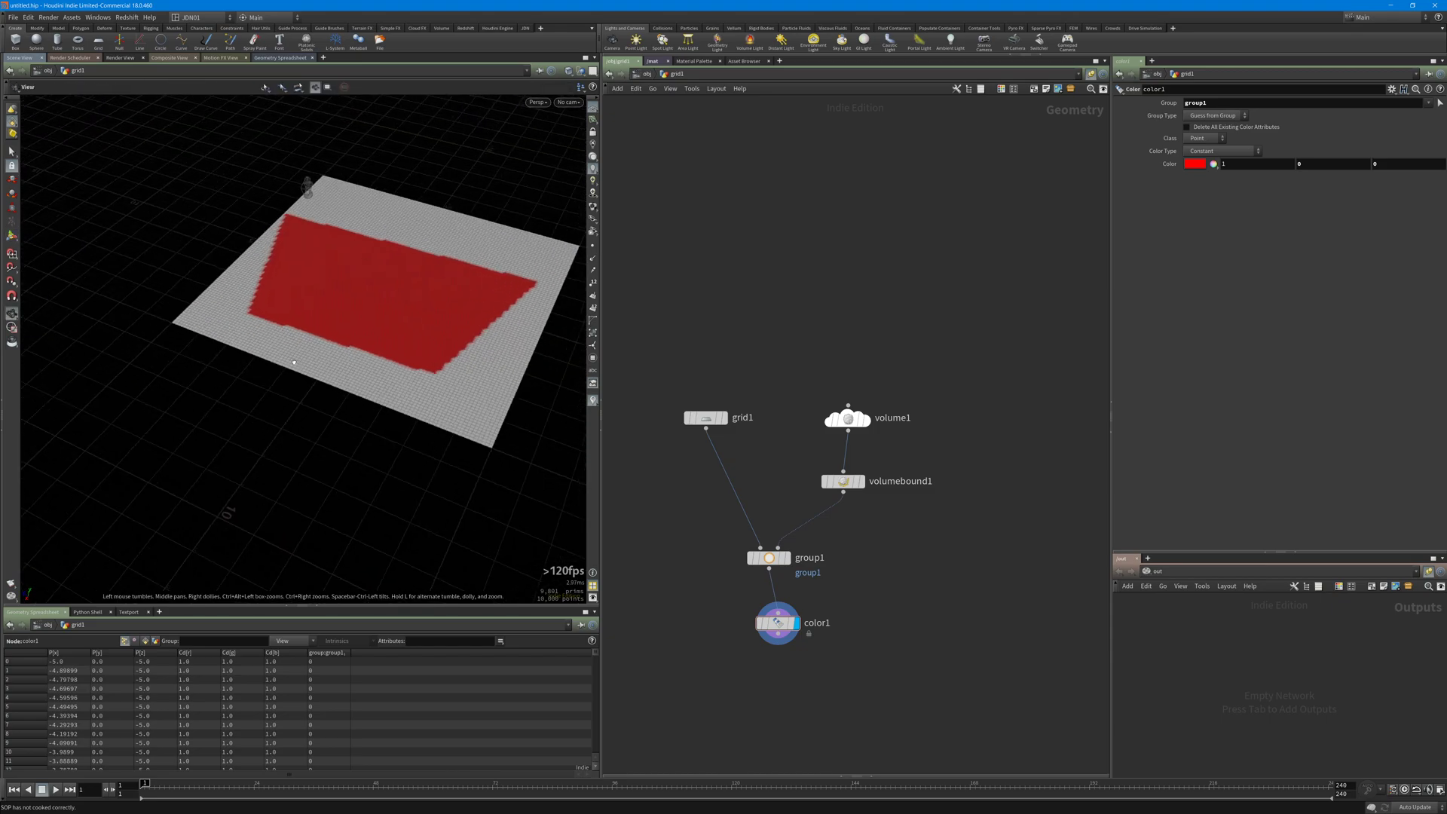
left_click_drag(455, 294, 290, 296)
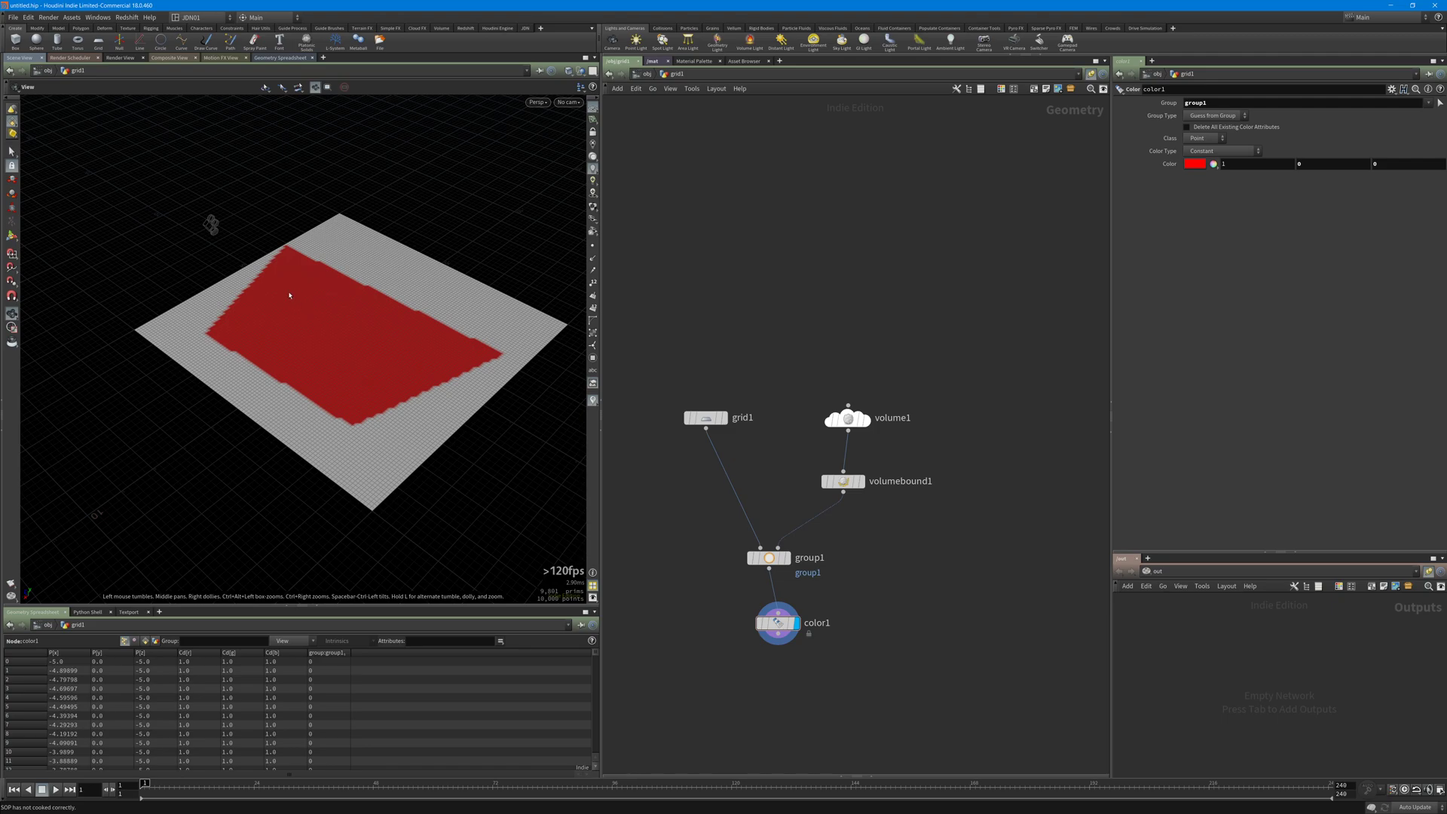
key("Return")
left_click_drag(428, 348, 489, 322)
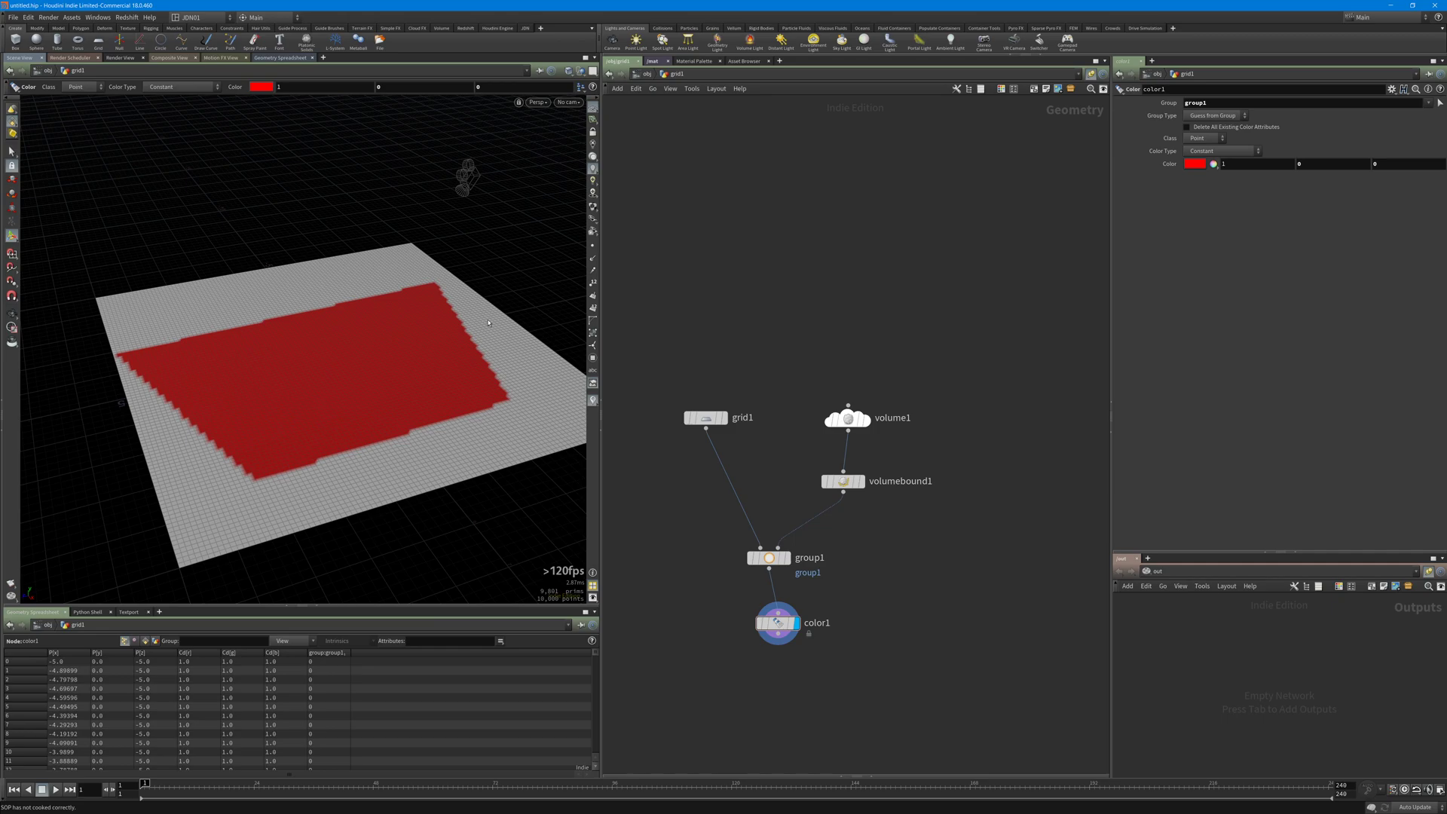
left_click_drag(391, 262, 338, 308, "alt")
key("Return")
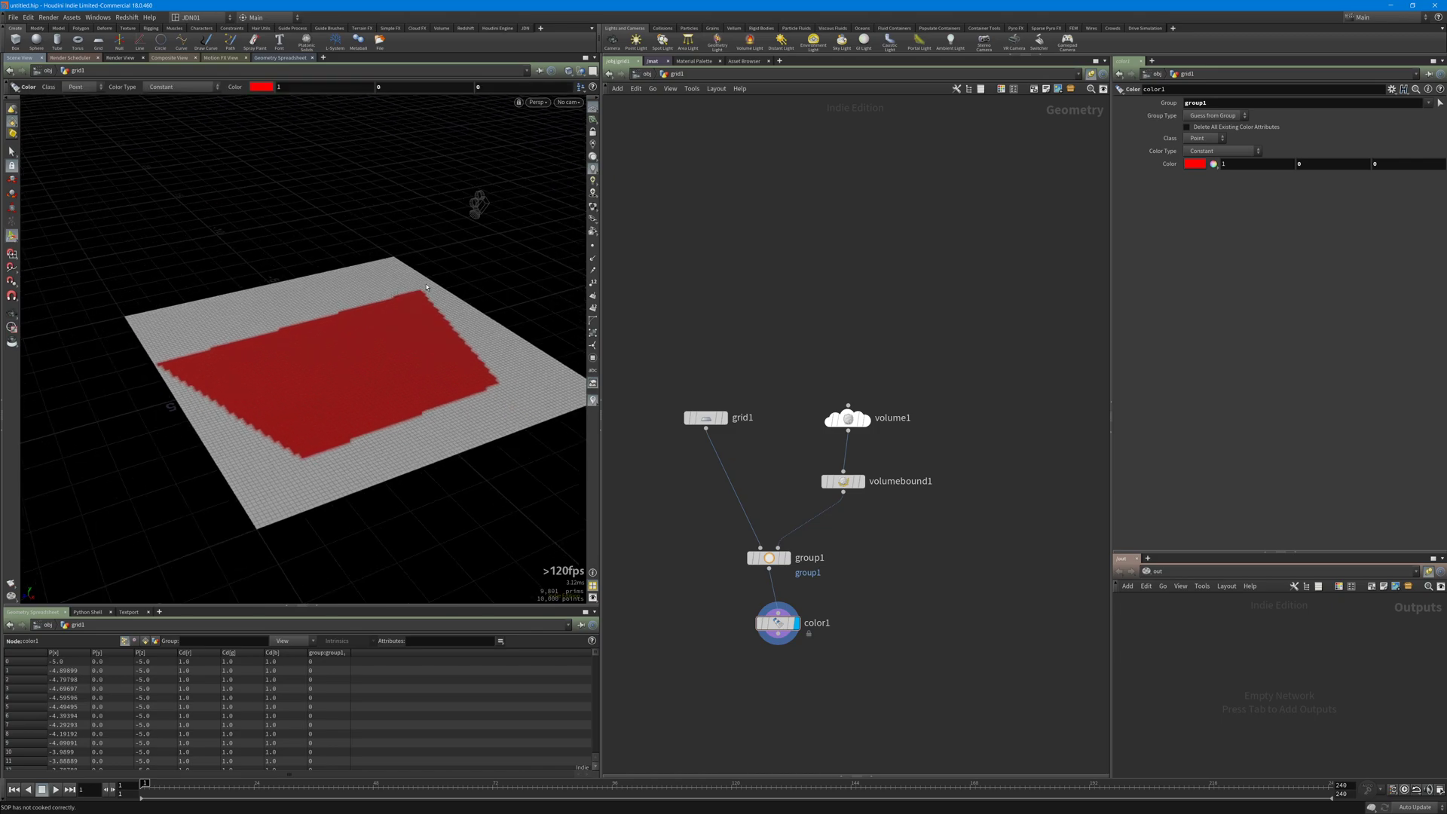
key("Escape")
mouse_move(391, 317)
left_mouse_down()
mouse_move(439, 314)
mouse_move(391, 314)
left_mouse_up()
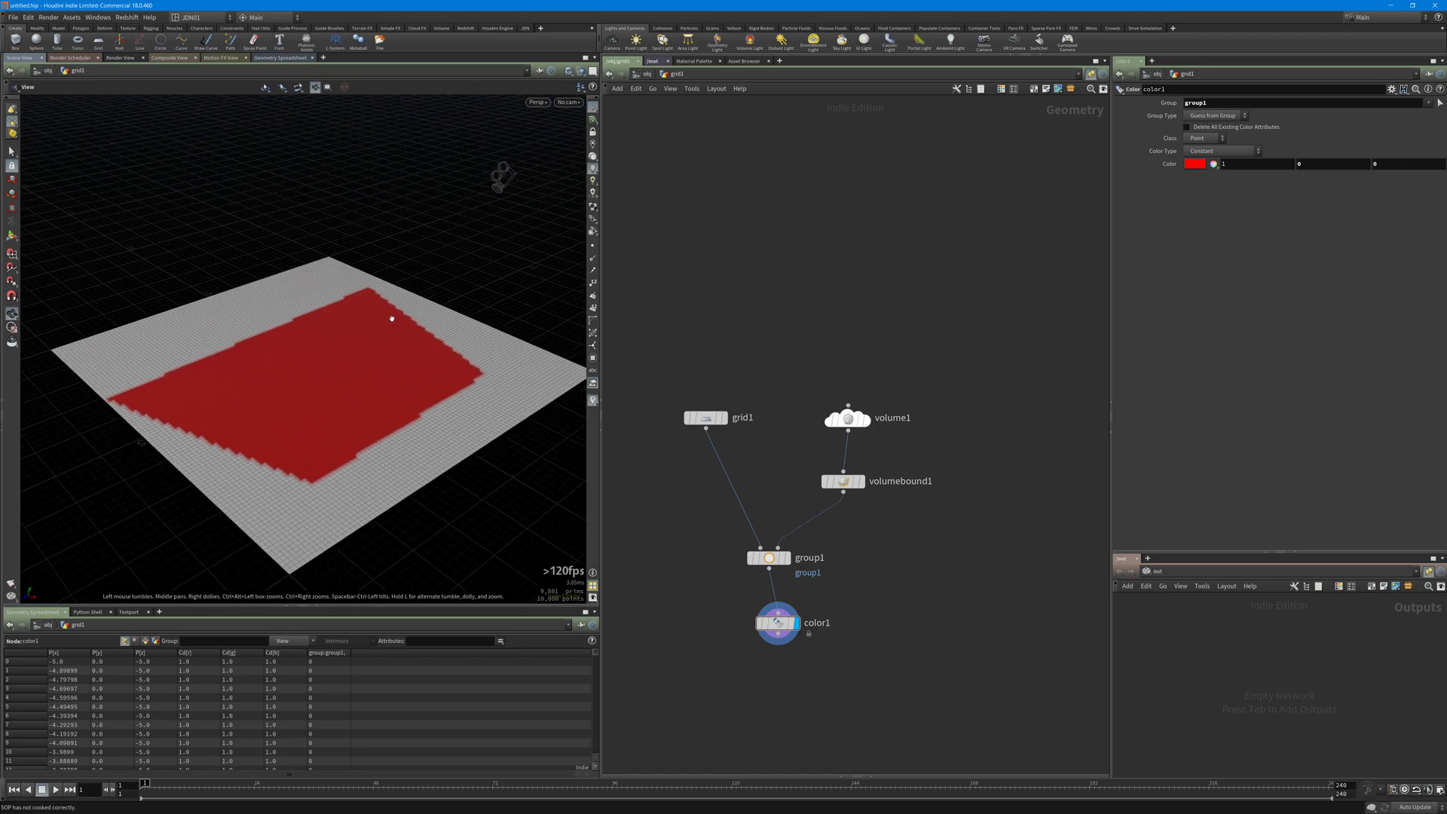
key("Return")
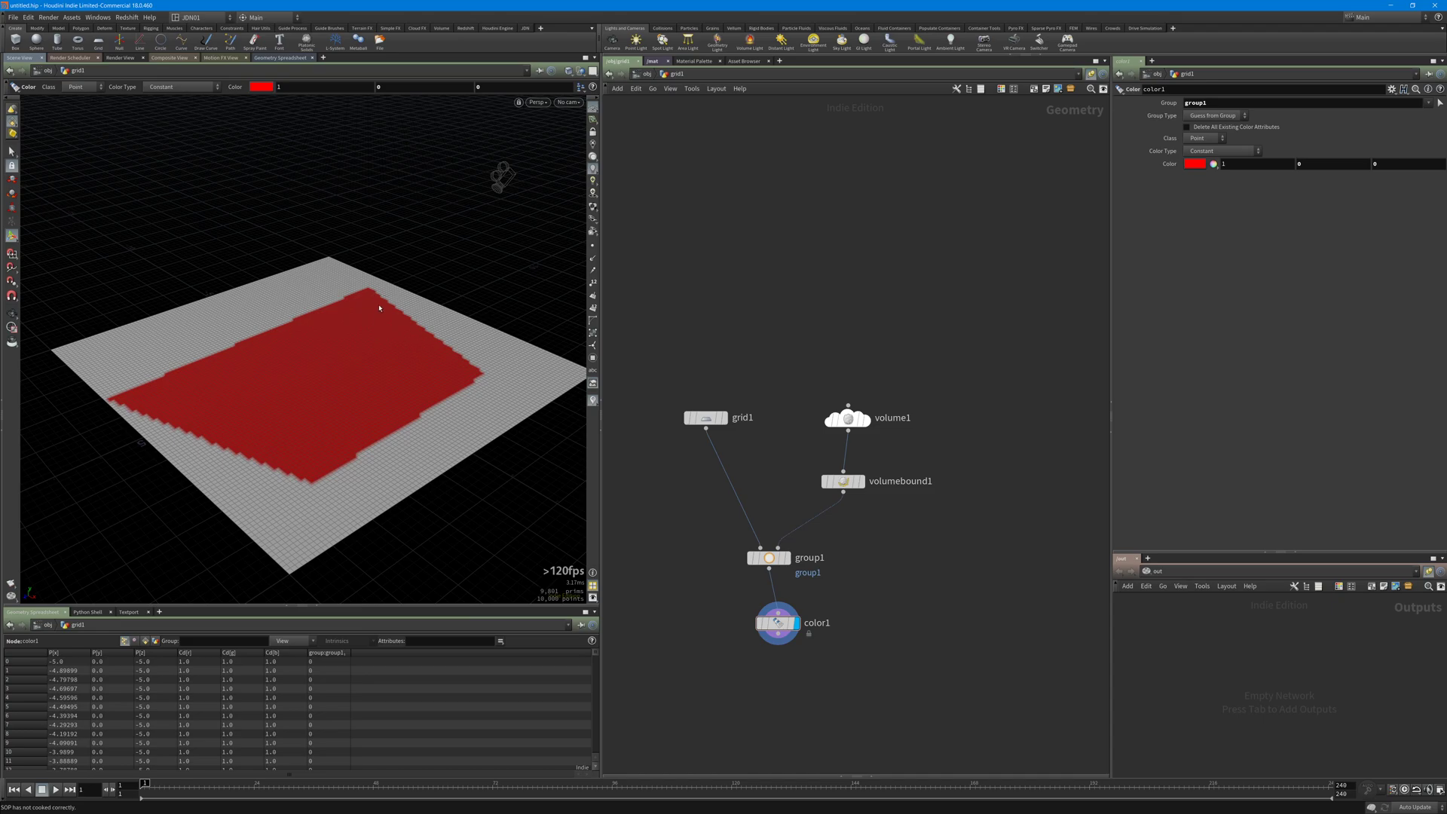
left_click_drag(399, 347, 332, 348, "alt")
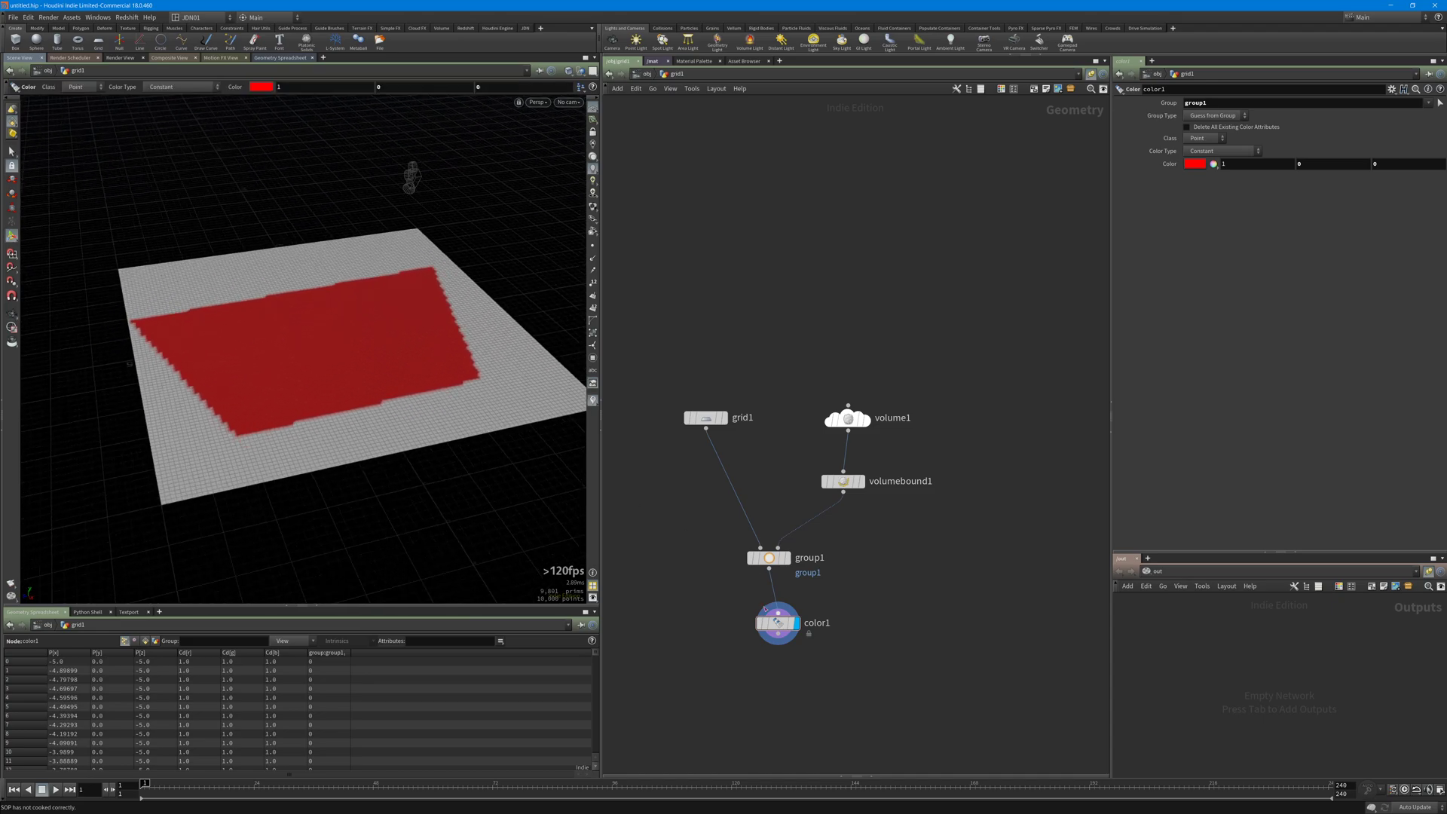
Align the Color node beneath the group node and the Volume Bound node beneath the volume
left_click_drag(780, 628, 771, 642)
left_click(843, 481)
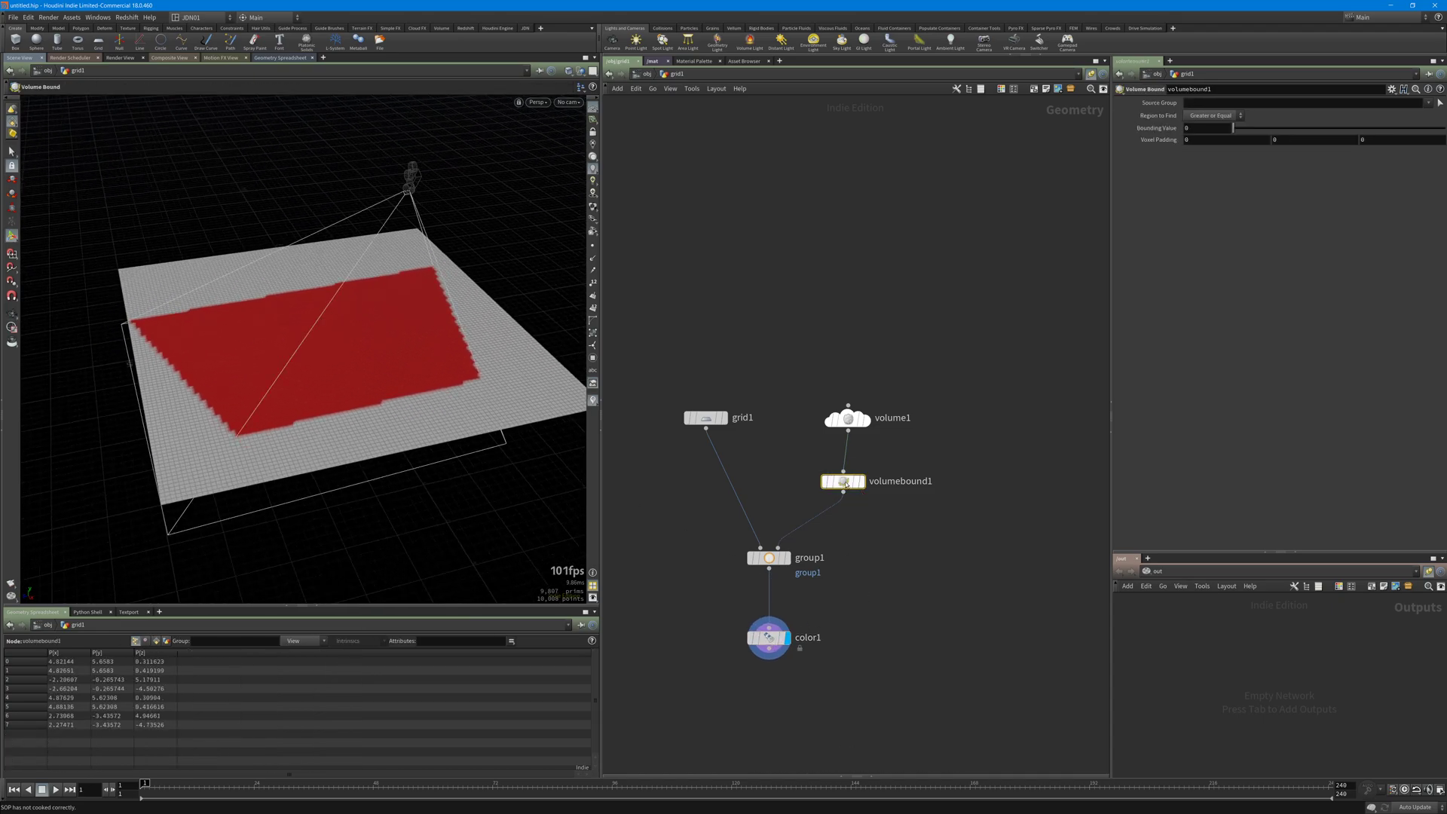
left_click(905, 543)
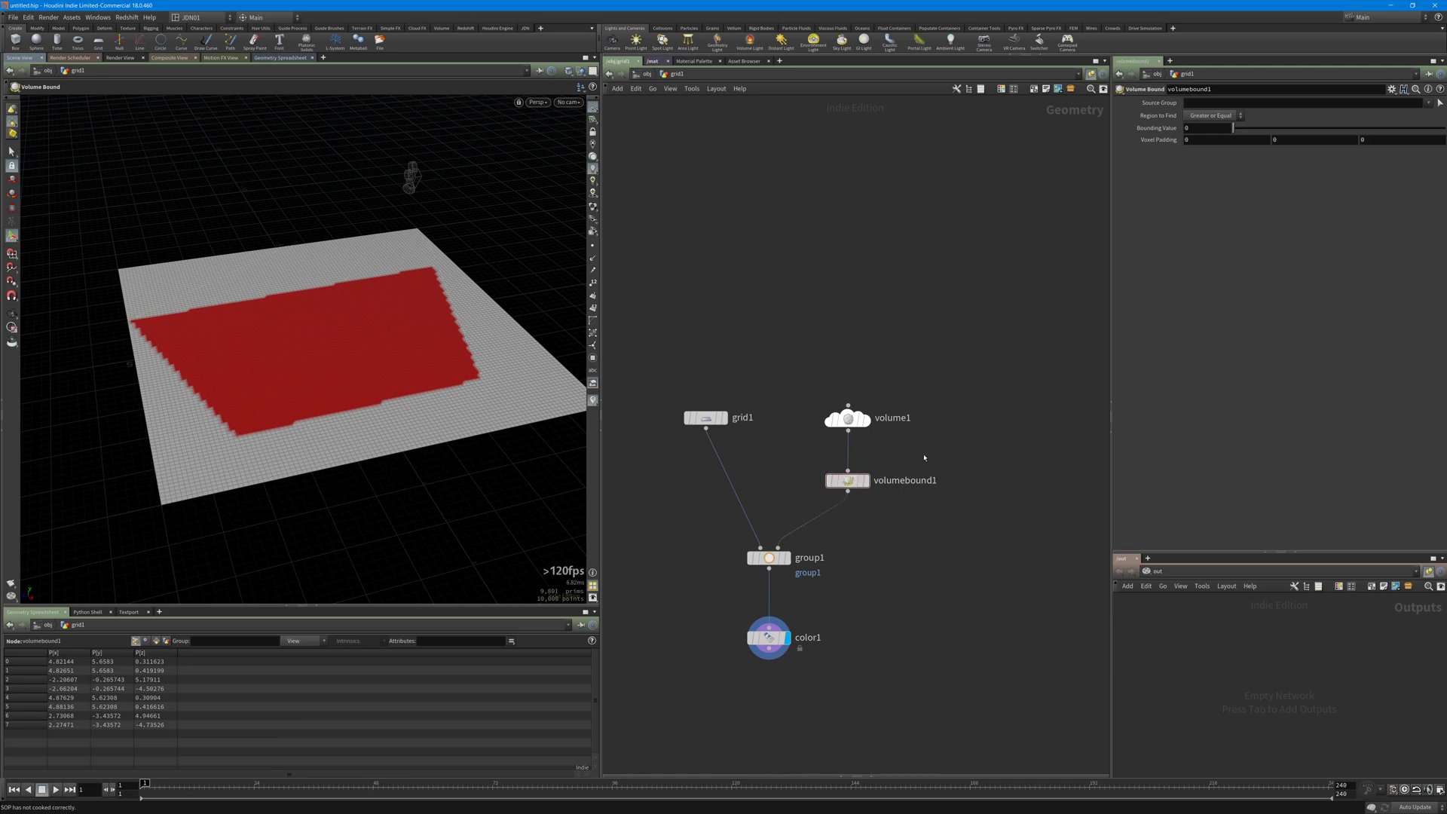
Try a higher Uniform Sampling Divs value on the volume and undo it
mouse_move(918, 454)
left_mouse_down()
mouse_move(865, 475)
mouse_move(804, 378)
left_mouse_up()
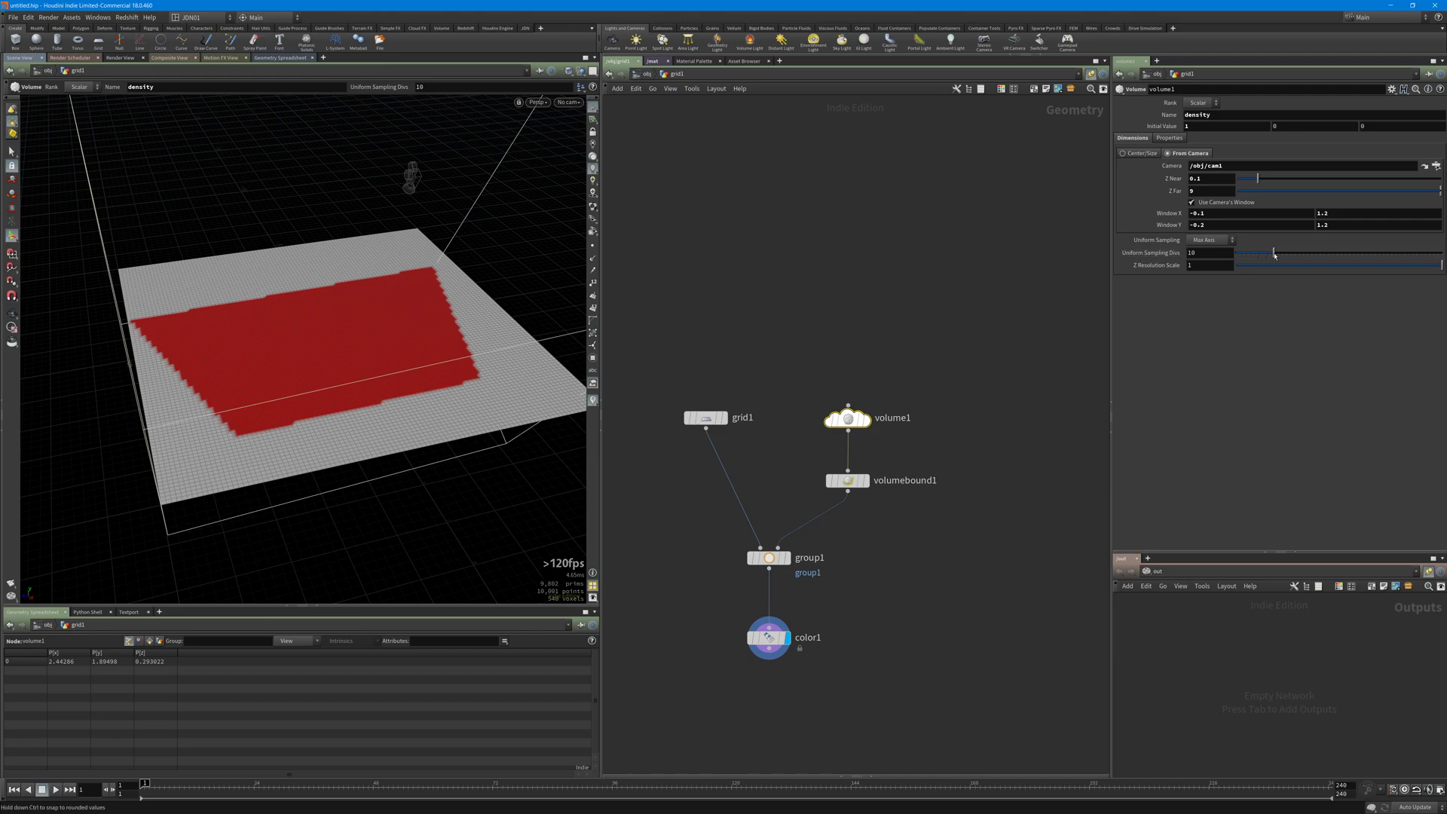
left_click_drag(1274, 254, 1315, 256)
key("ctrl+z")
Display the Volume Bound node, inspect its shape in the viewport and bypass the node
mouse_move(831, 483)
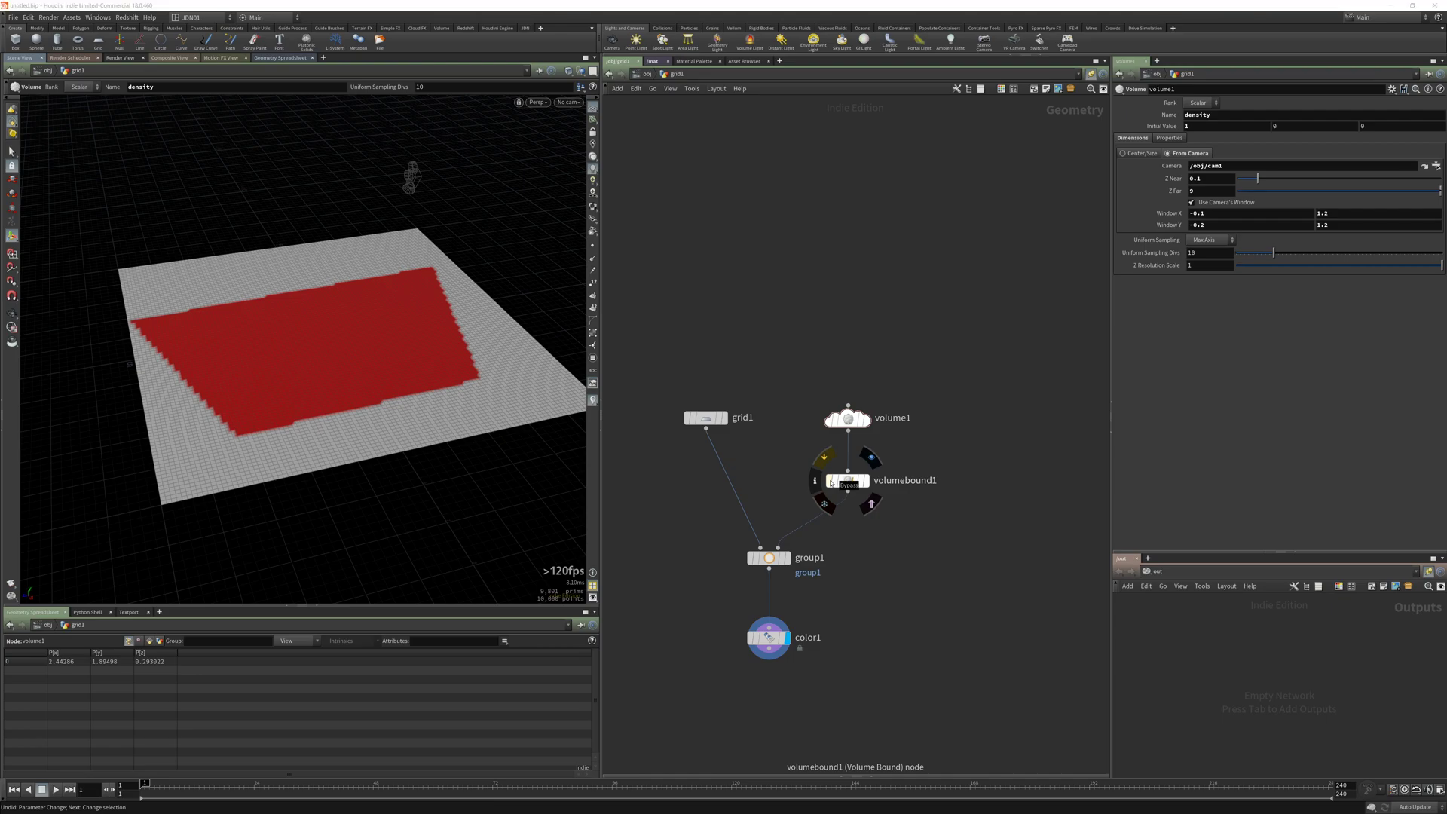
left_click_drag(927, 458, 844, 489)
left_click(866, 480)
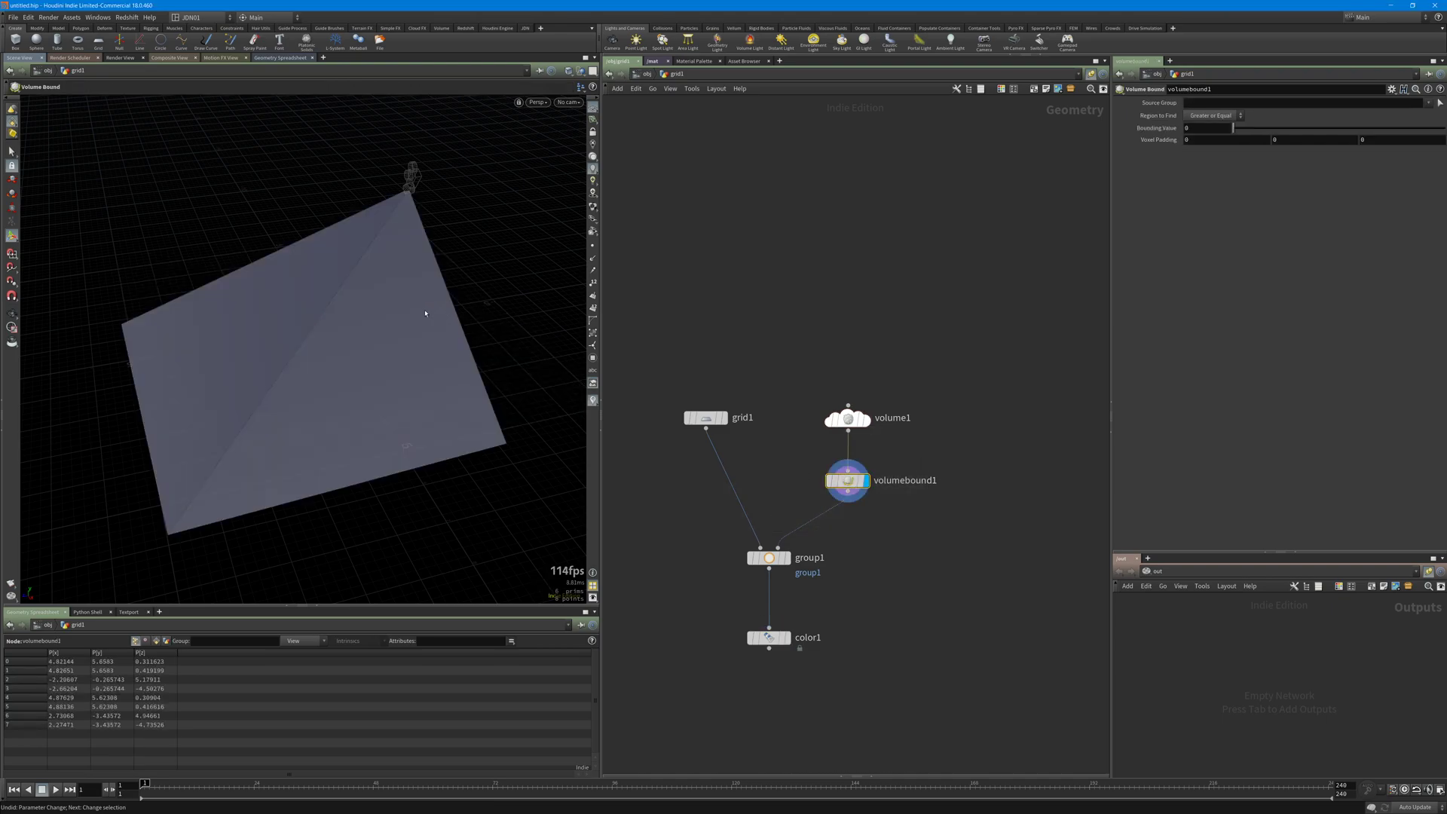
left_click_drag(425, 313, 396, 321, "alt")
middle_click_drag(395, 320, 434, 325, "alt")
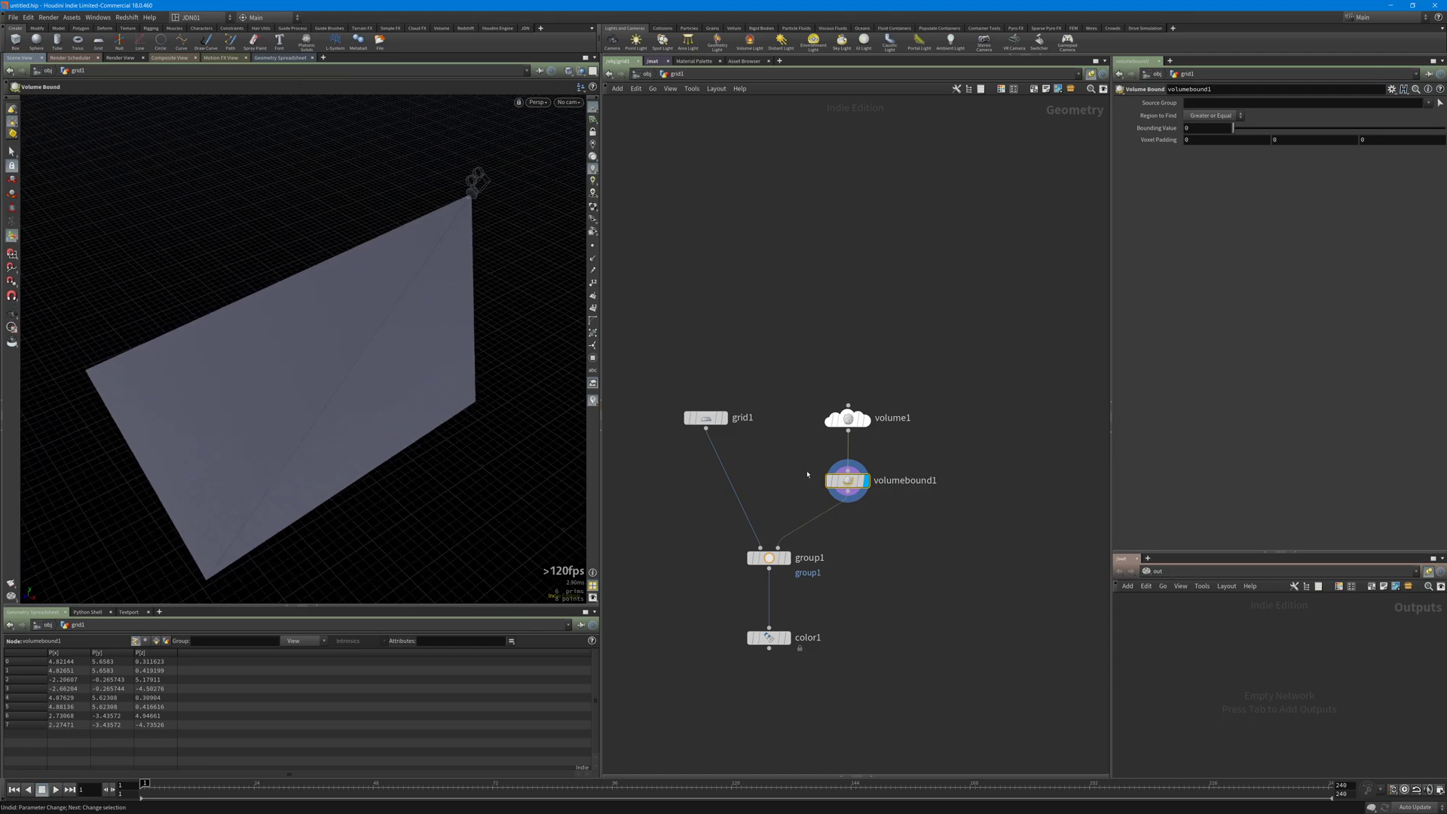
left_click(830, 479)
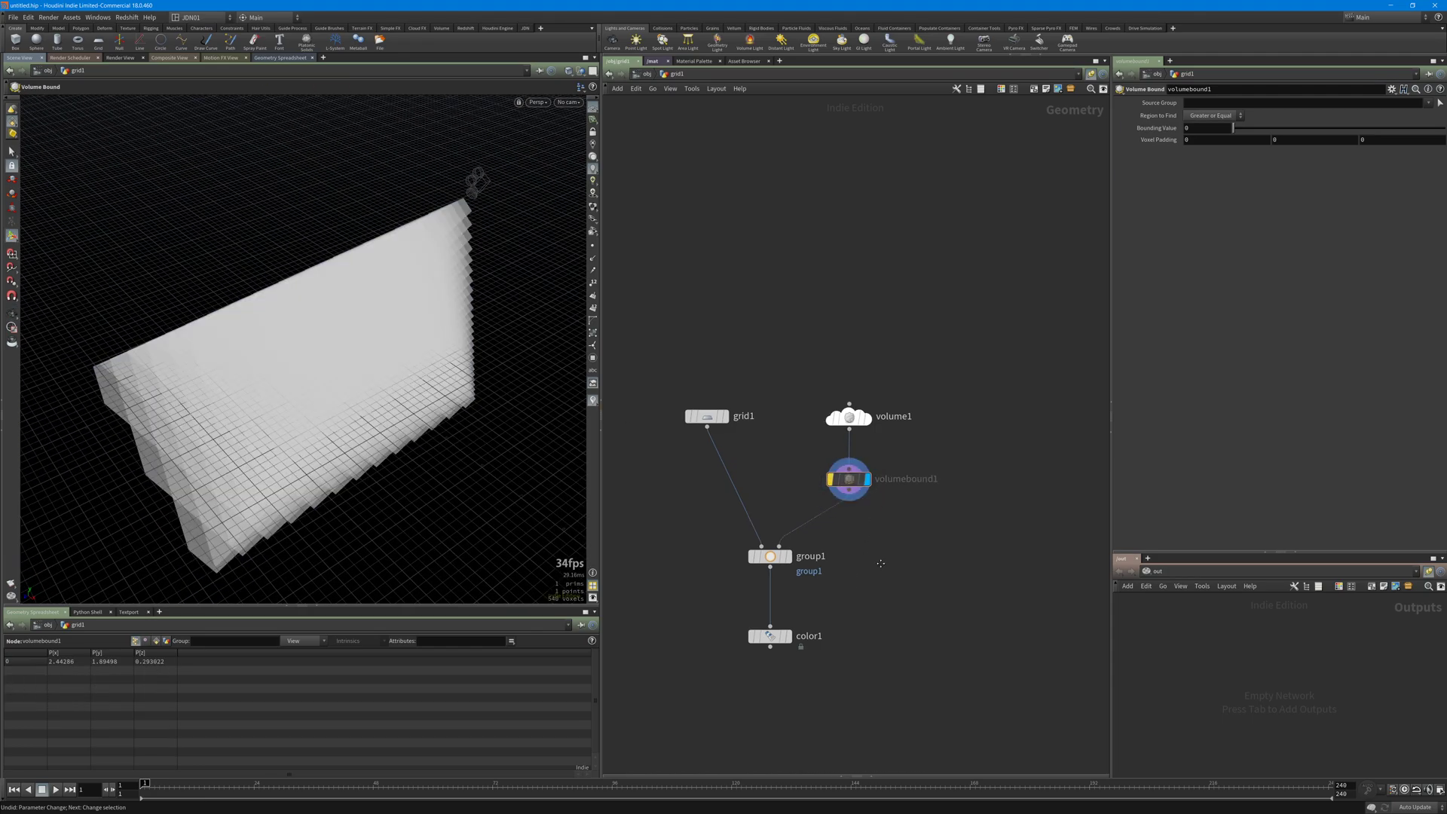
Switch the group's bounding type to Bounding Volume (points or vertices only) and display the Color node
middle_click_drag(880, 563, 960, 513)
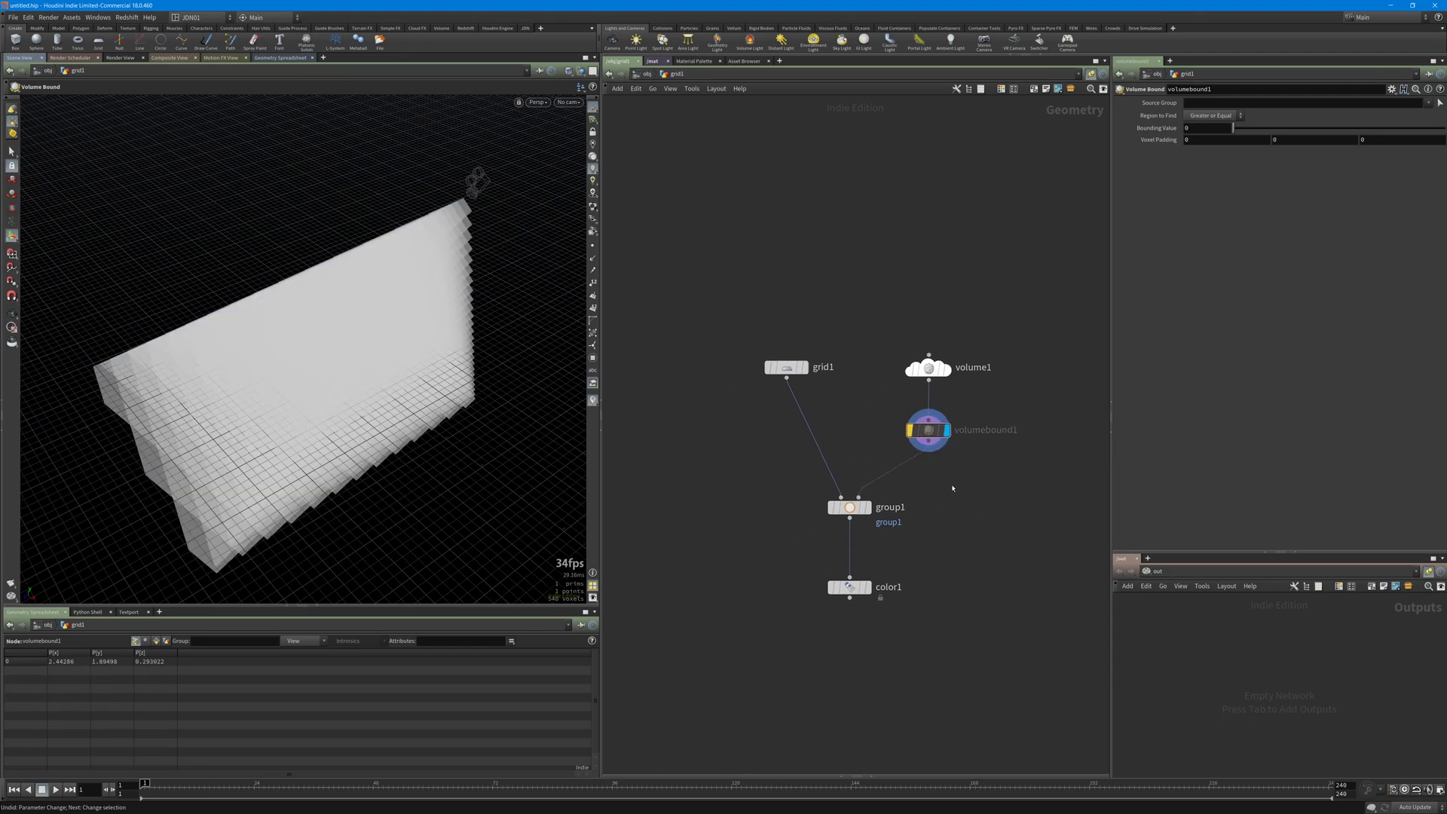
left_click(867, 508)
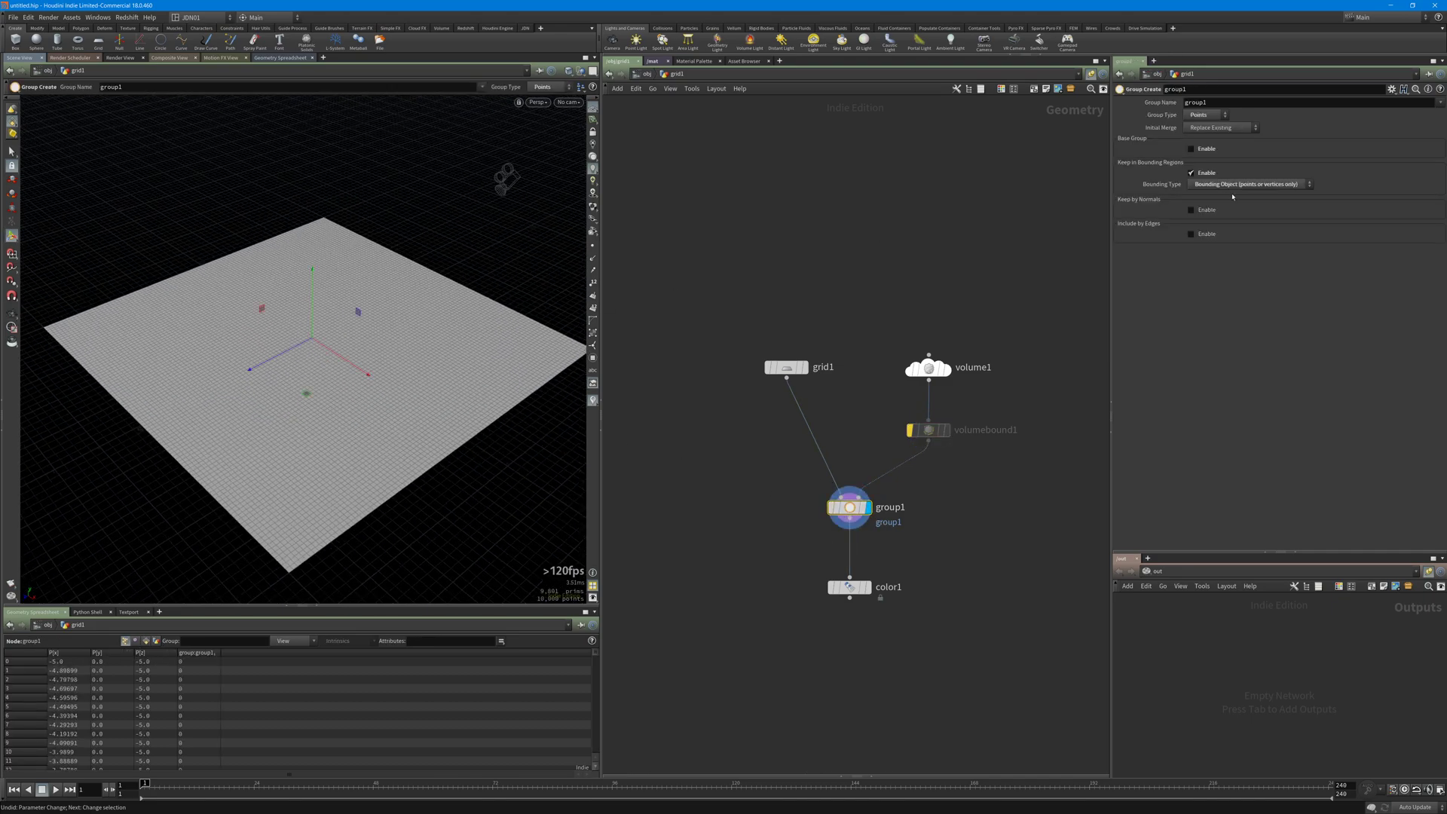
left_click(1235, 185)
left_click(1216, 227)
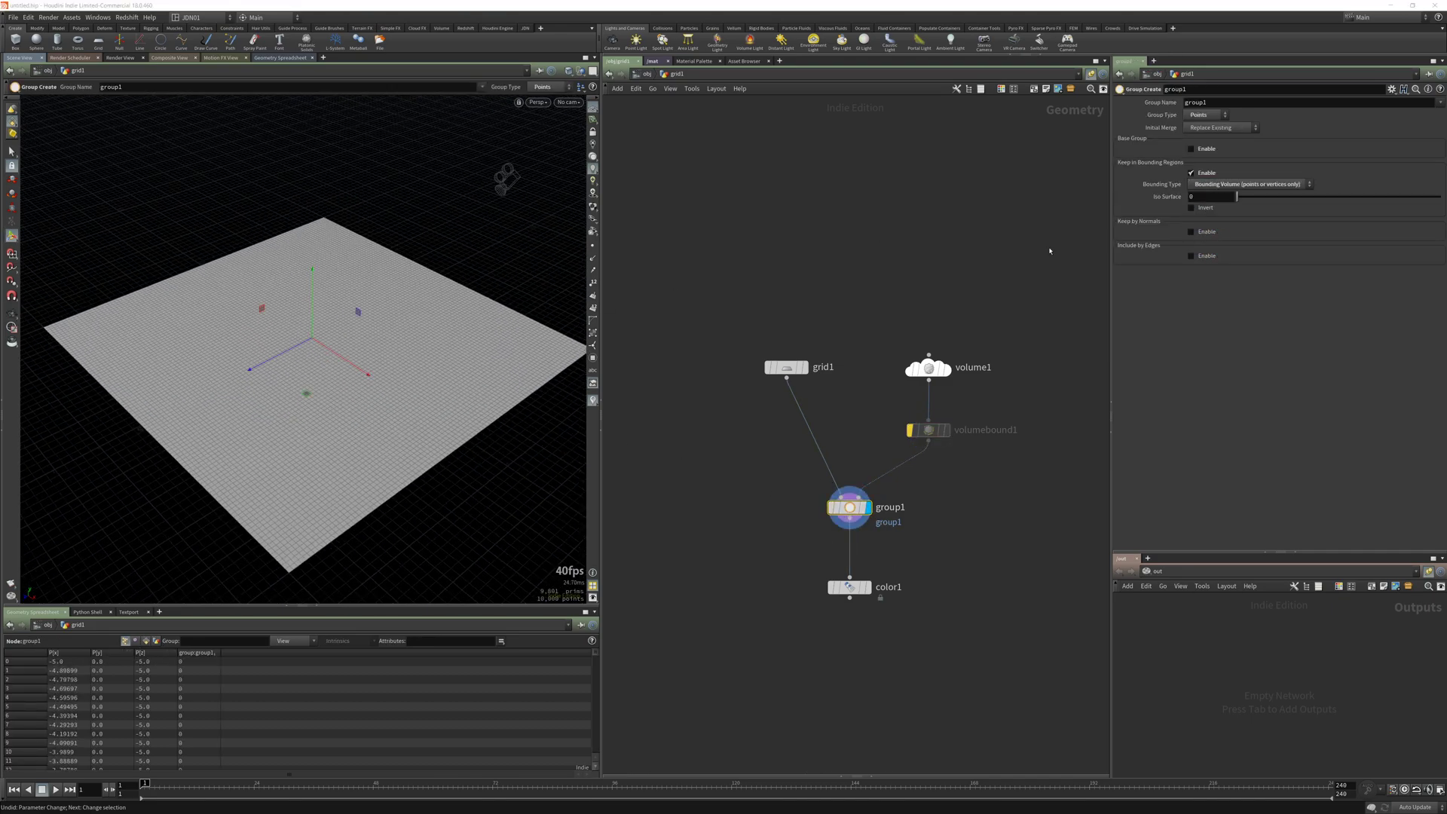
left_click(864, 587)
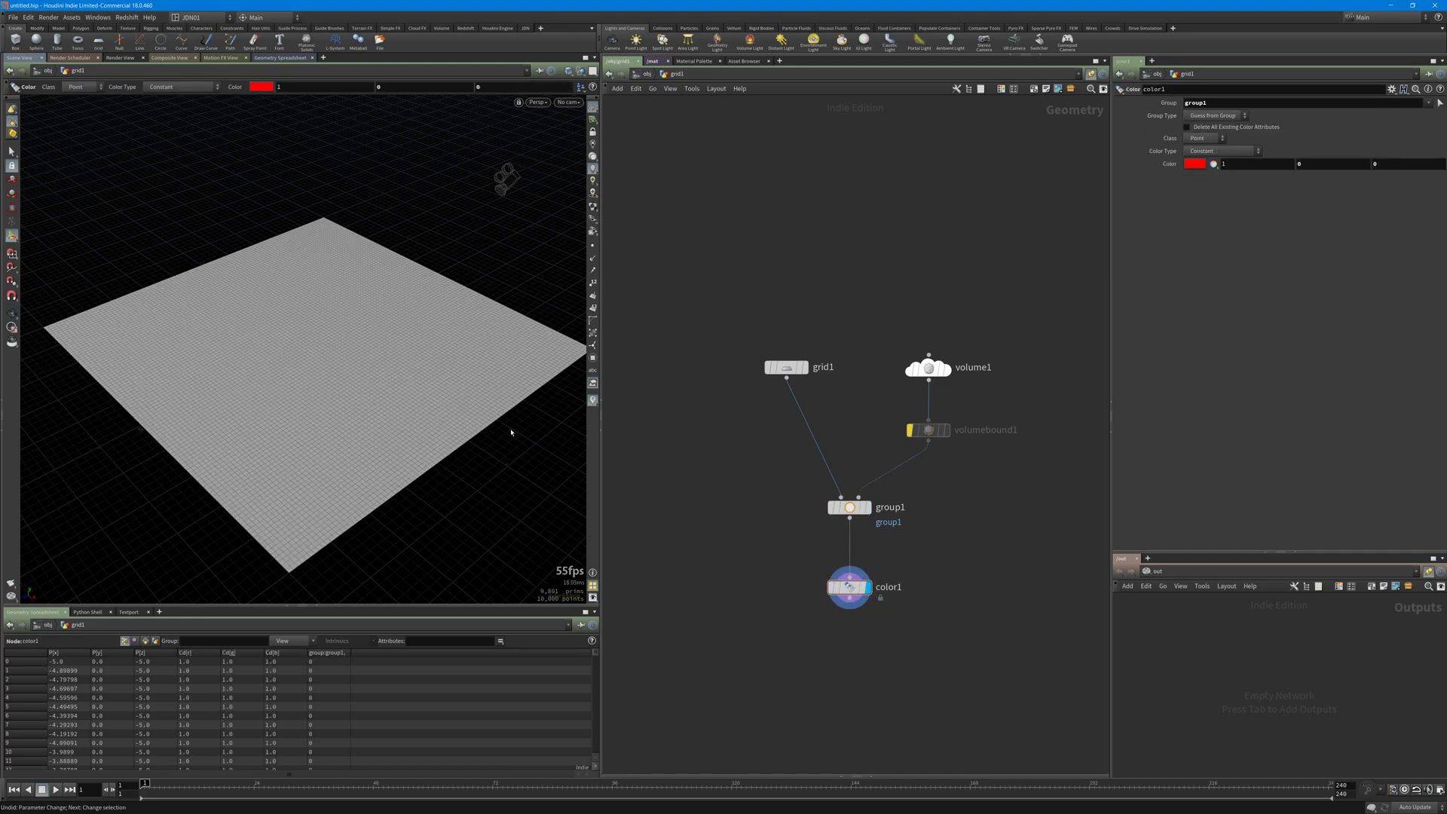
Set the group's Iso Surface to about 0.43 and check the colored grid from another angle
left_click(849, 507)
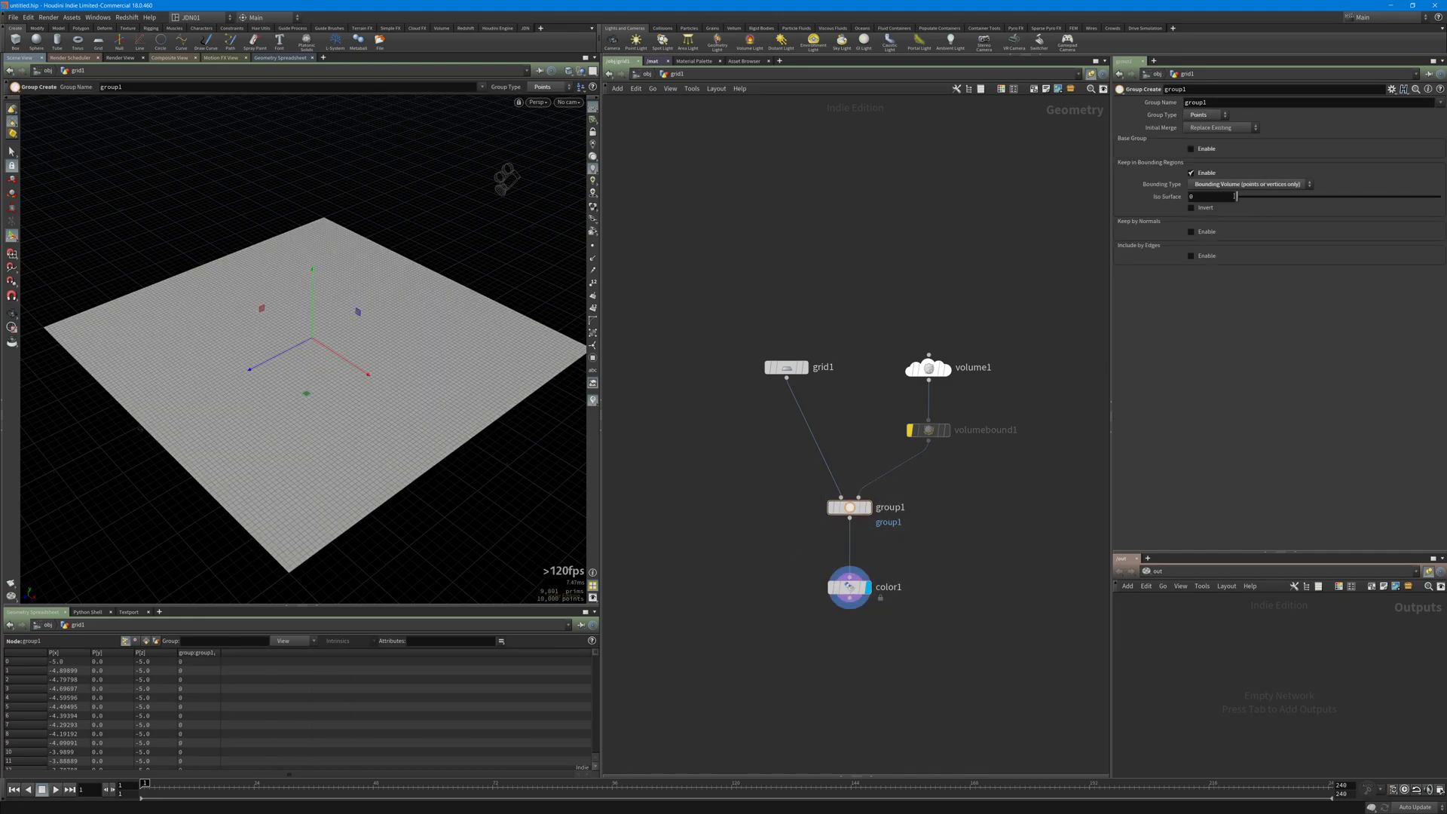
left_click_drag(1240, 199, 1246, 199)
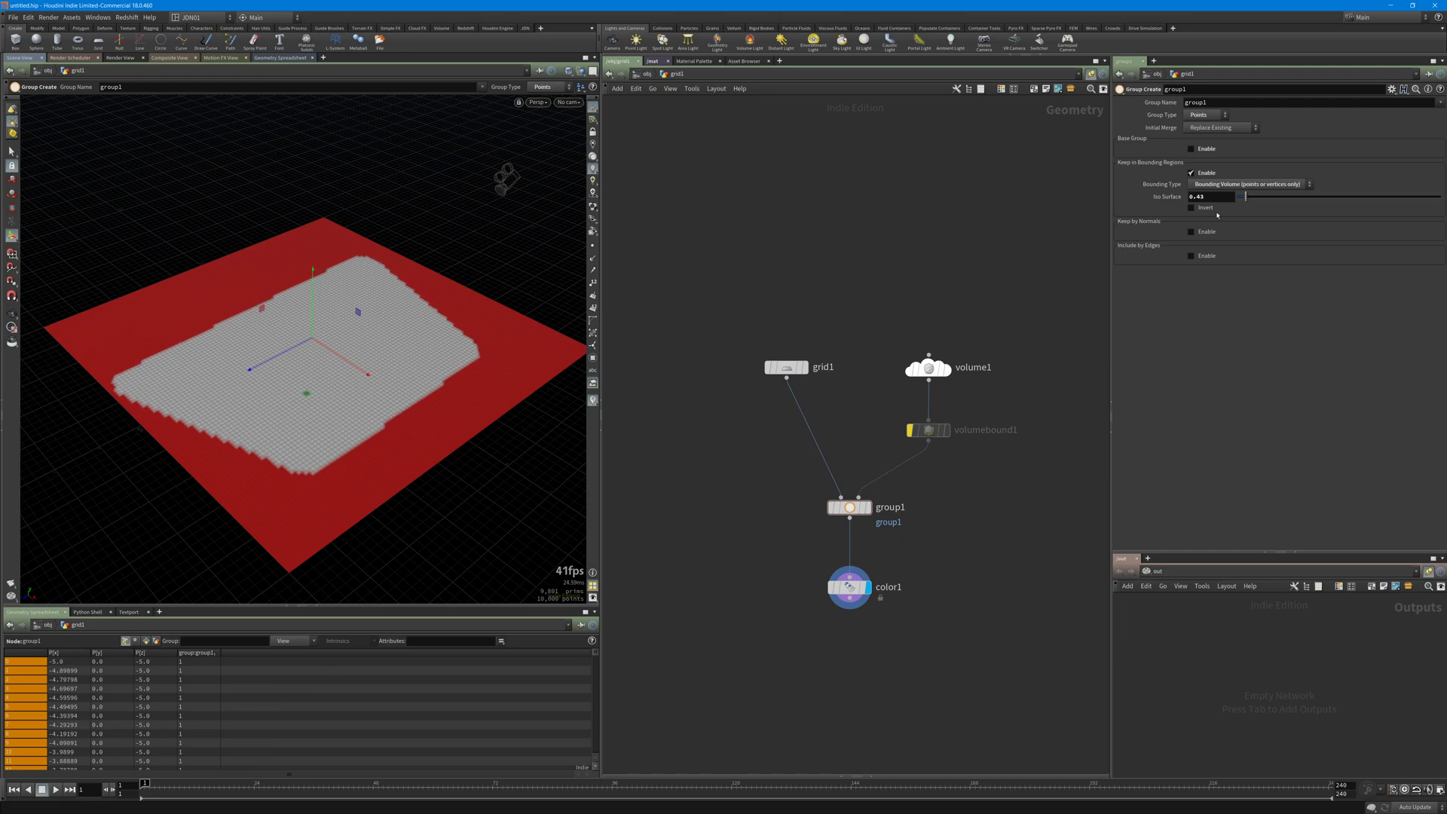
left_click_drag(500, 305, 243, 266, "alt")
key("Return")
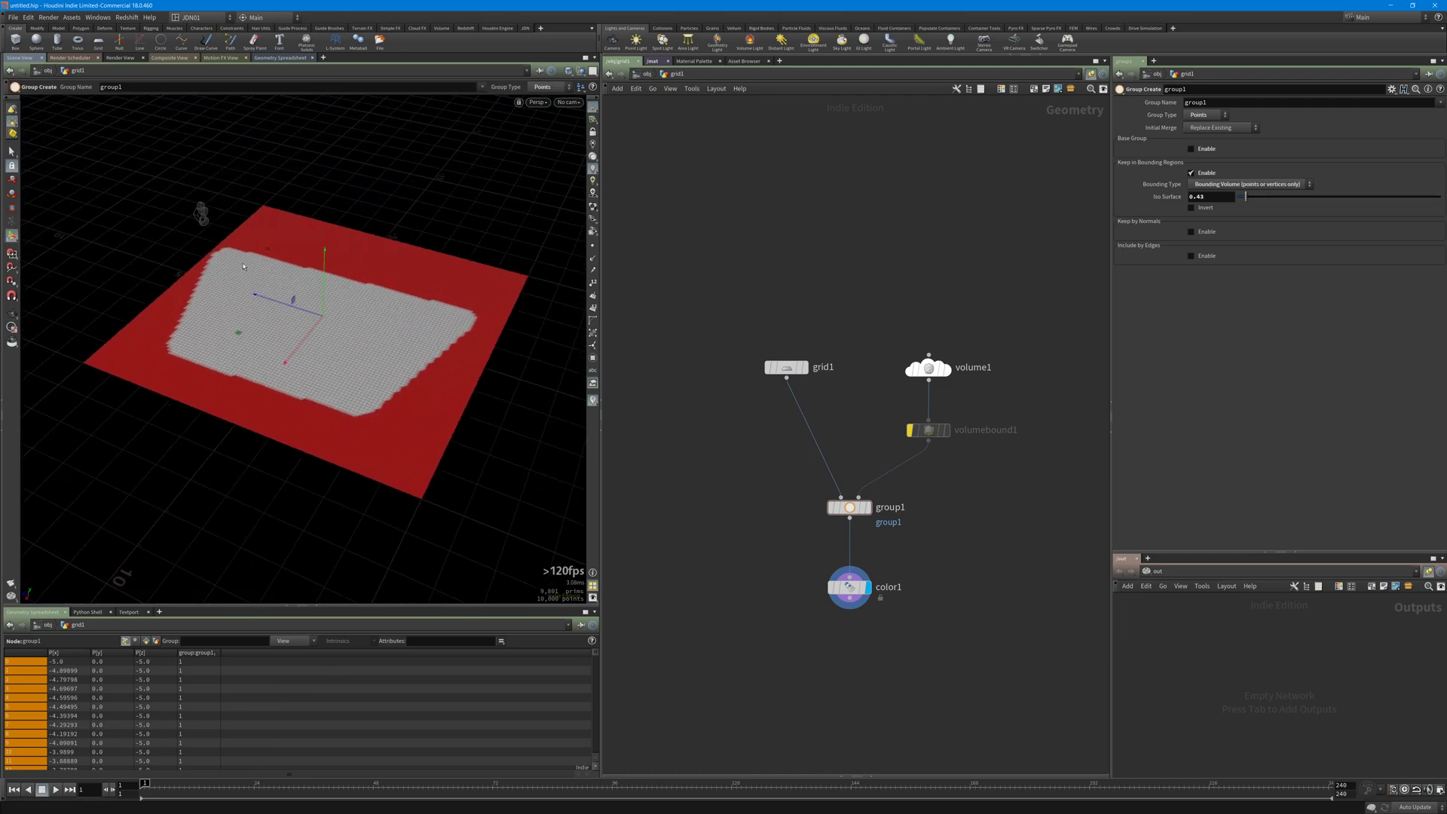
Set the Volume node's Uniform Sampling Divs to 200 and check the grouped edge on the grid
left_click(928, 368)
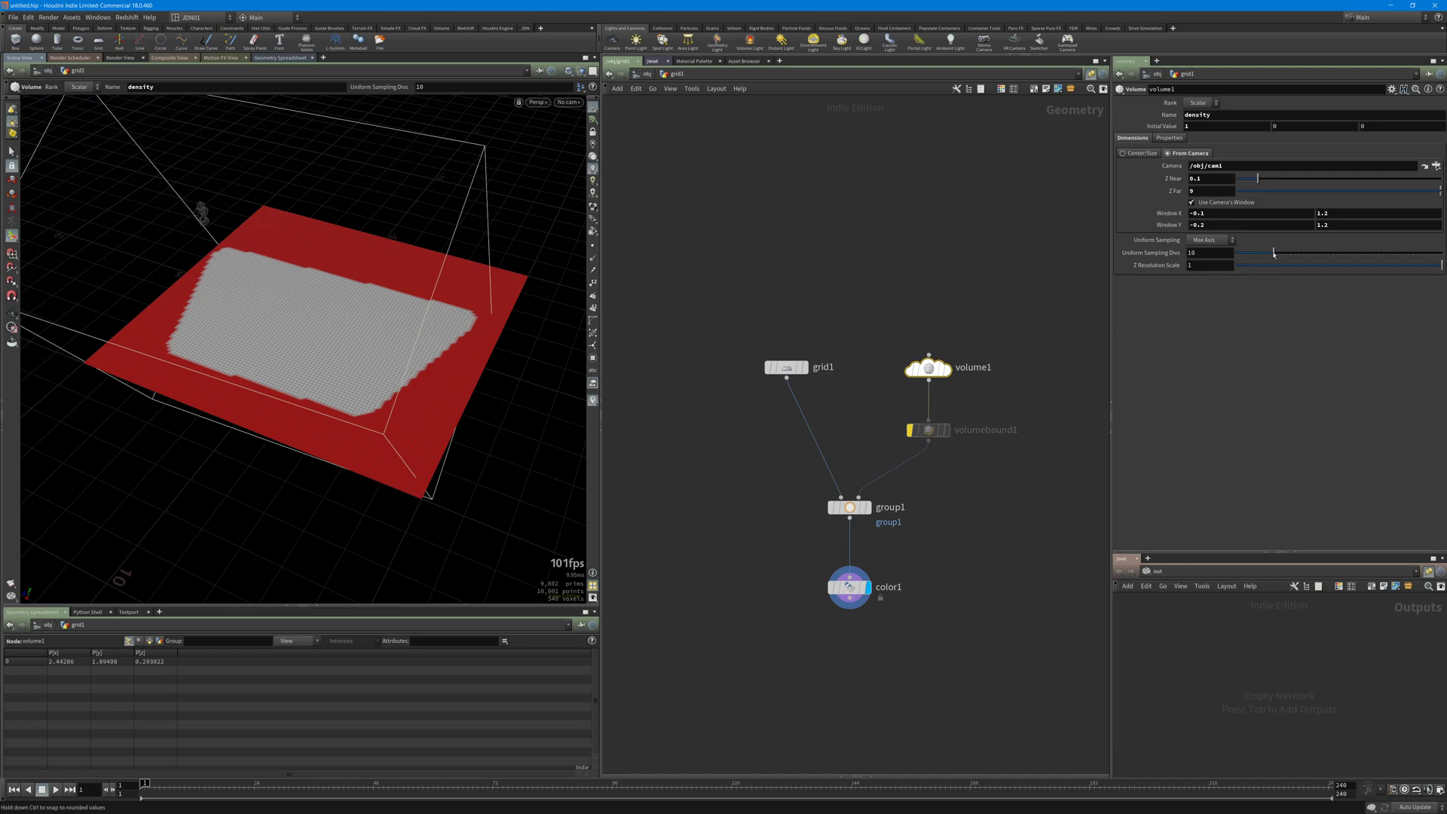
left_click_drag(1272, 253, 1441, 254)
left_click(1222, 253)
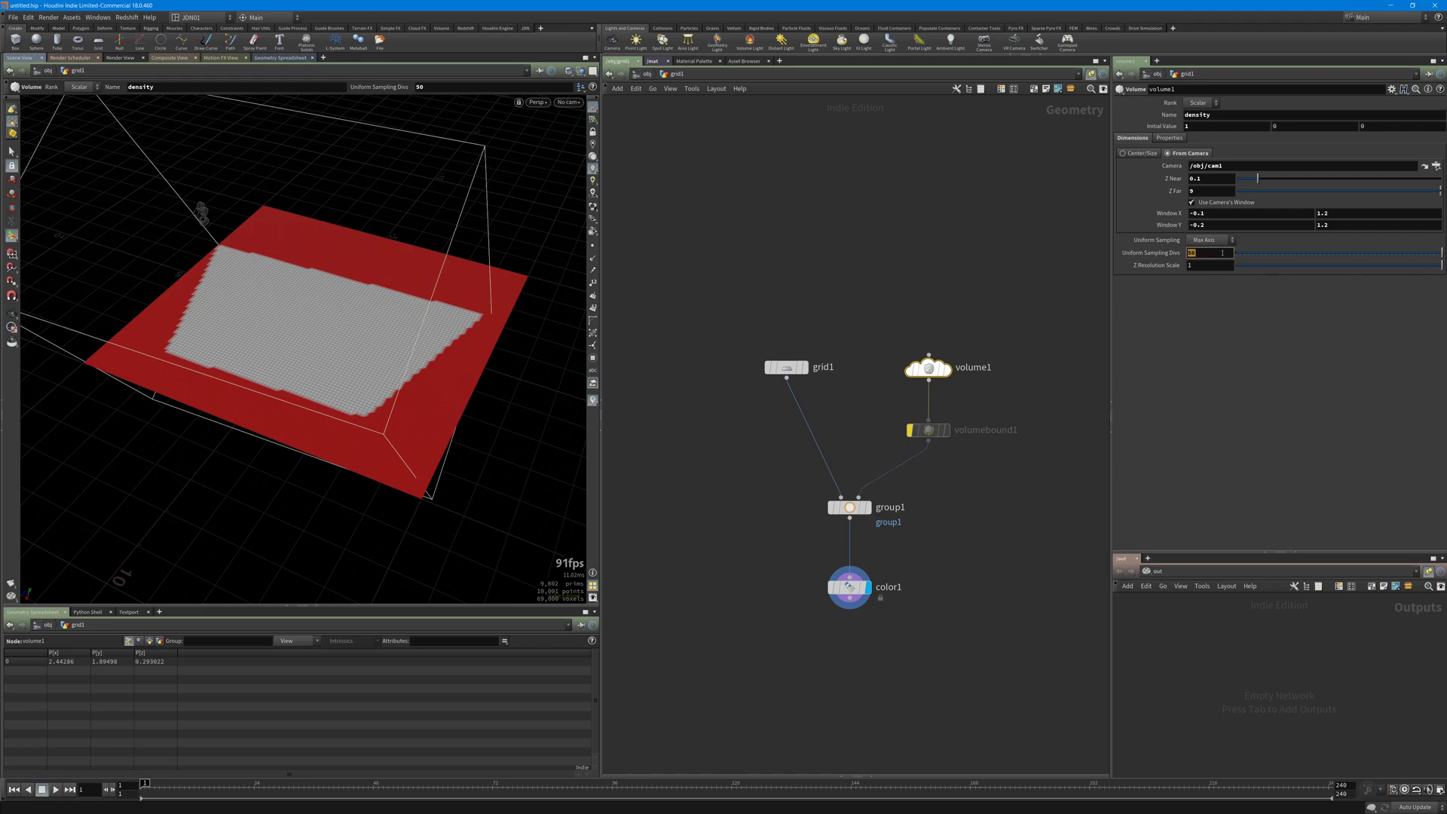
key("Return")
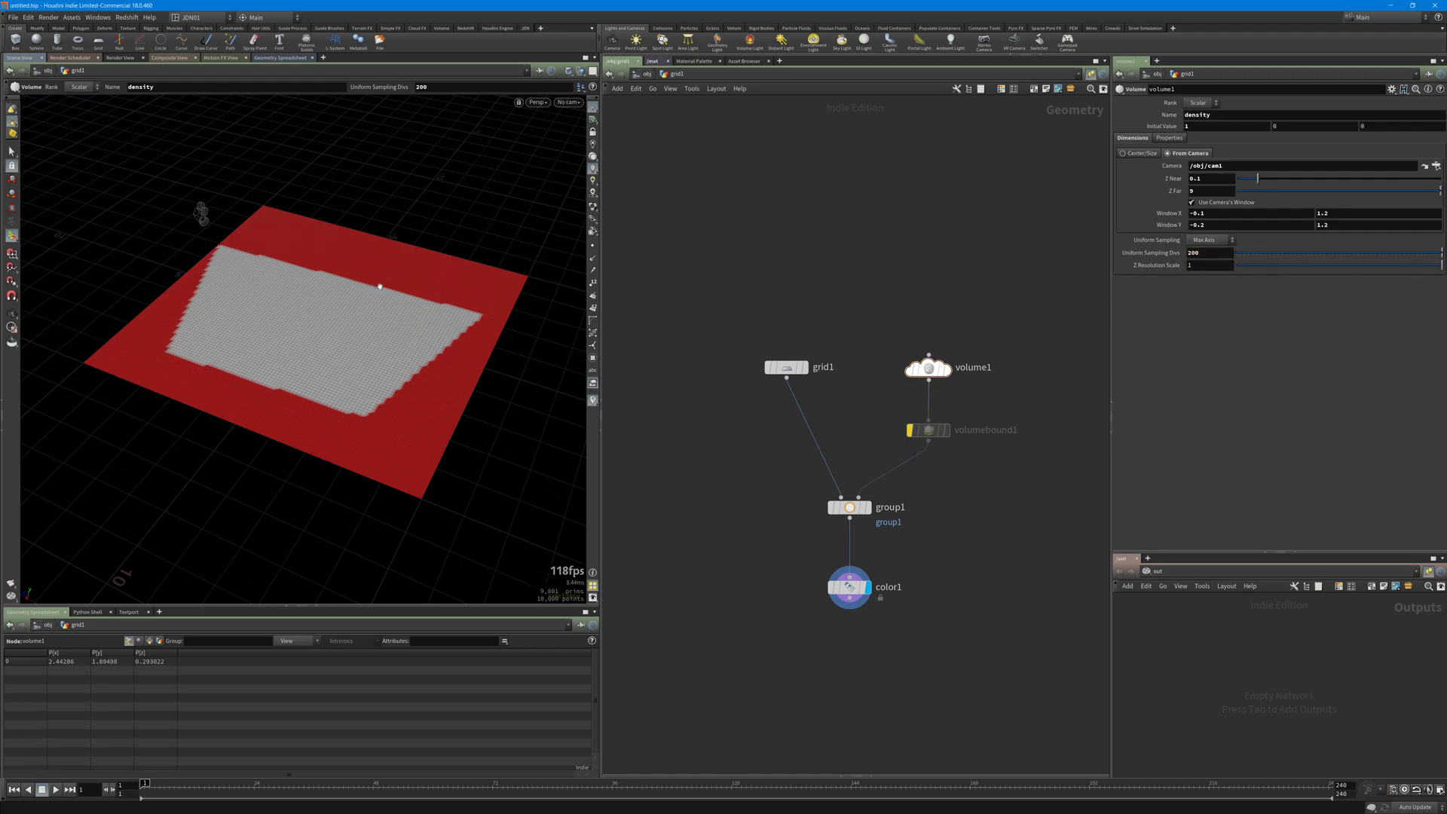
left_click_drag(377, 287, 573, 554, "alt")
Try the Invert option on the Bounding Volume group, inspect the grid and turn the option back off
left_click(845, 507)
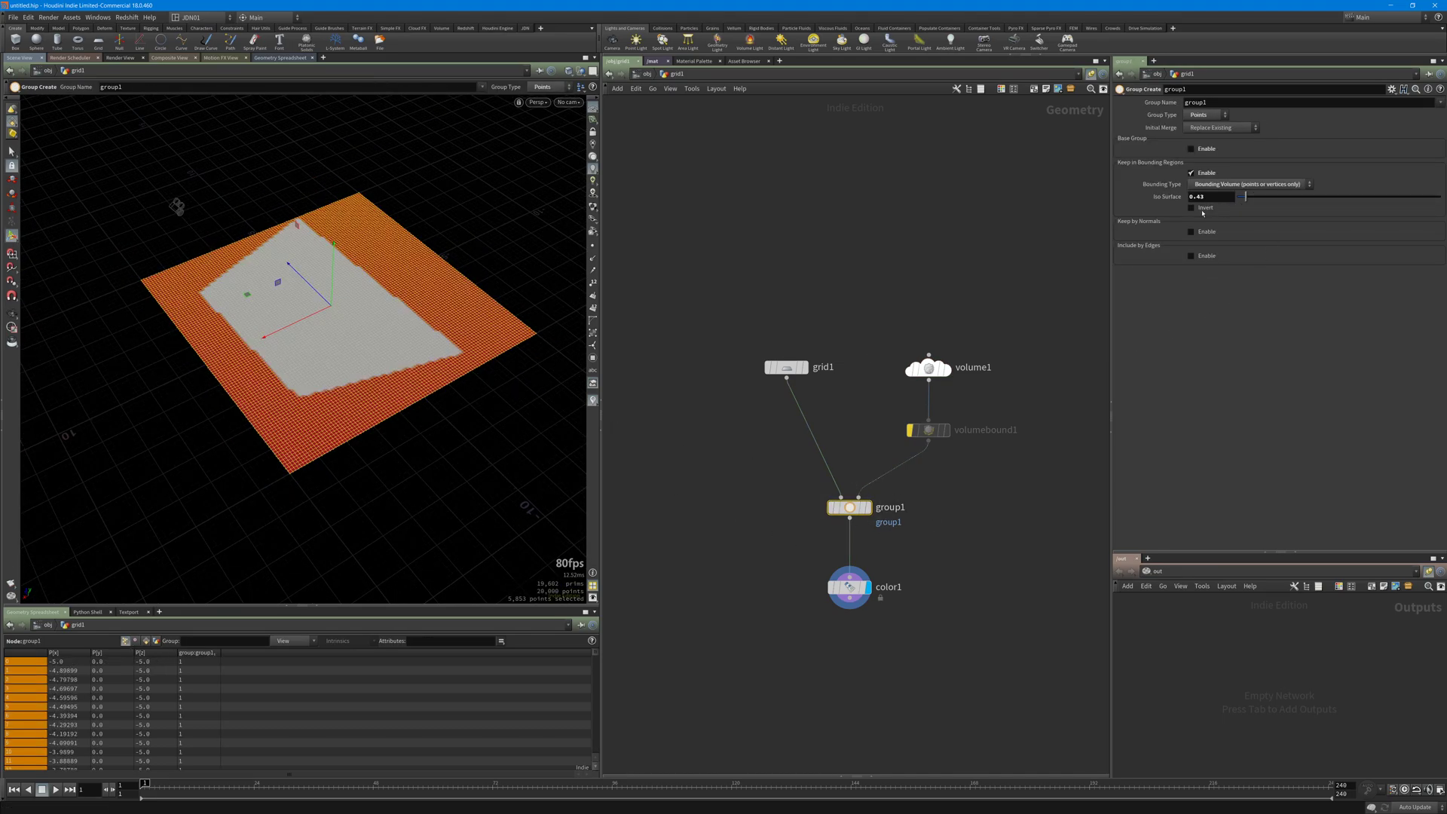
left_click(1217, 185)
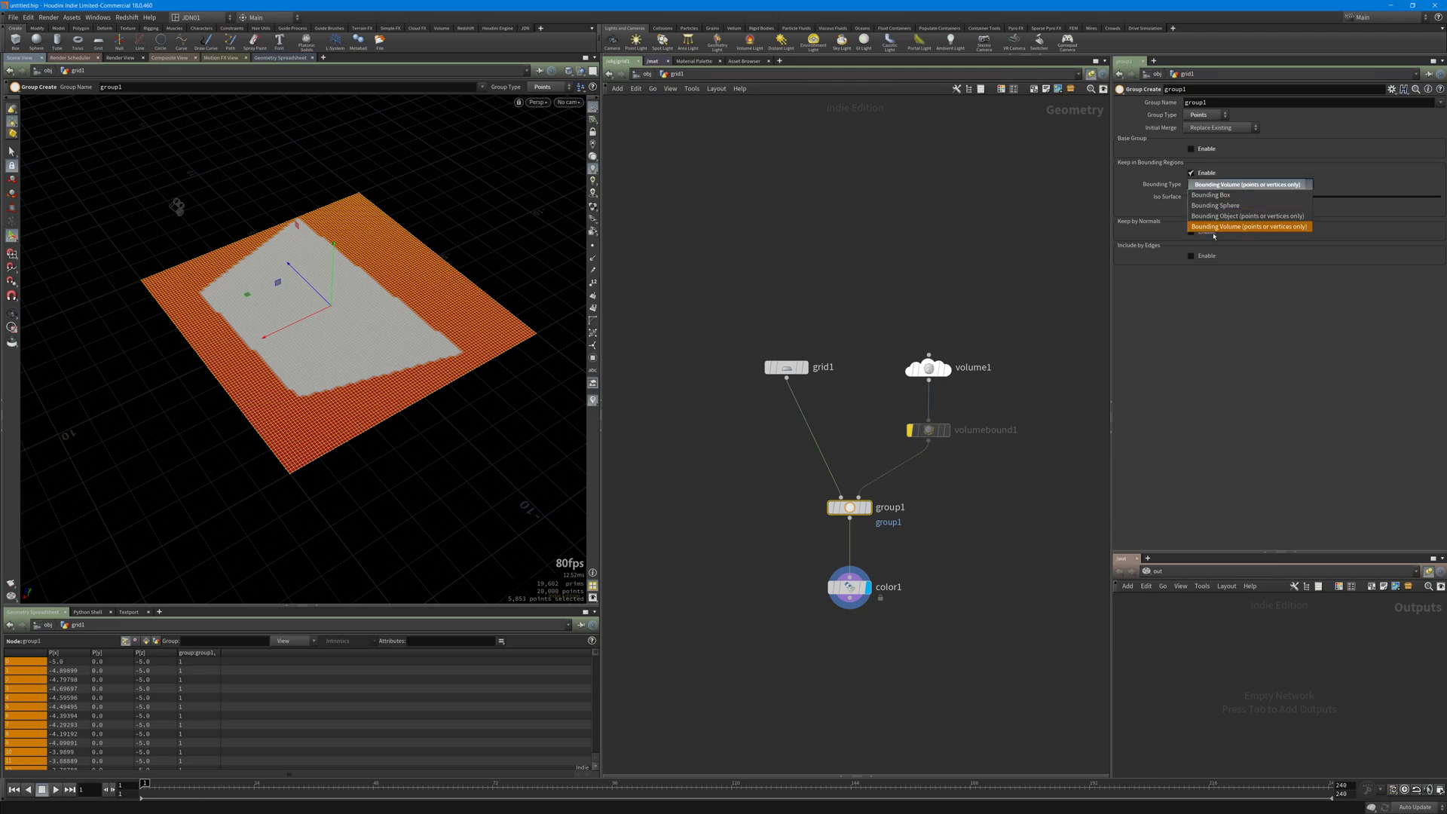
left_click(1220, 211)
left_click(1192, 208)
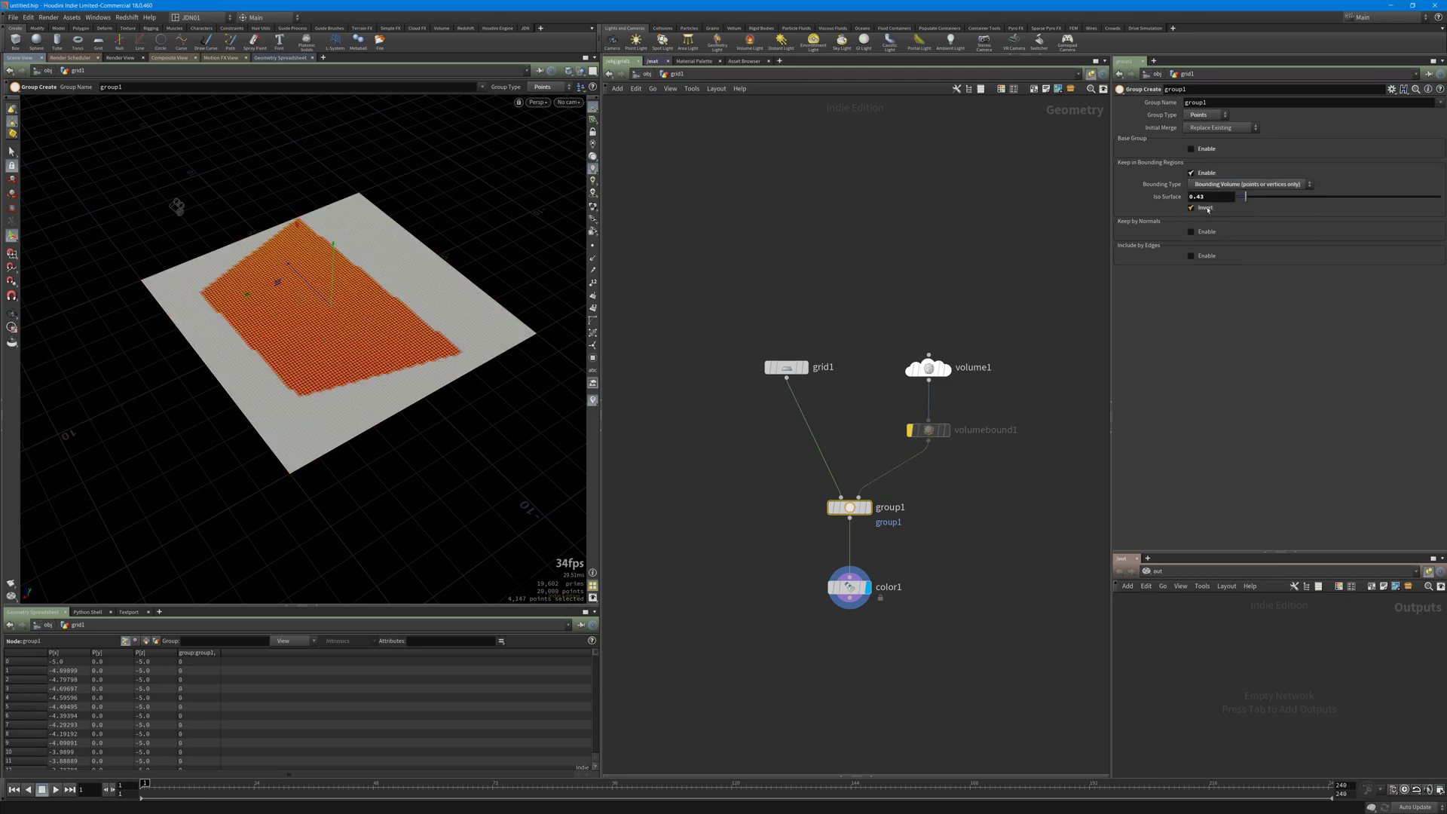
left_click_drag(320, 349, 325, 319, "alt")
left_click(1191, 208)
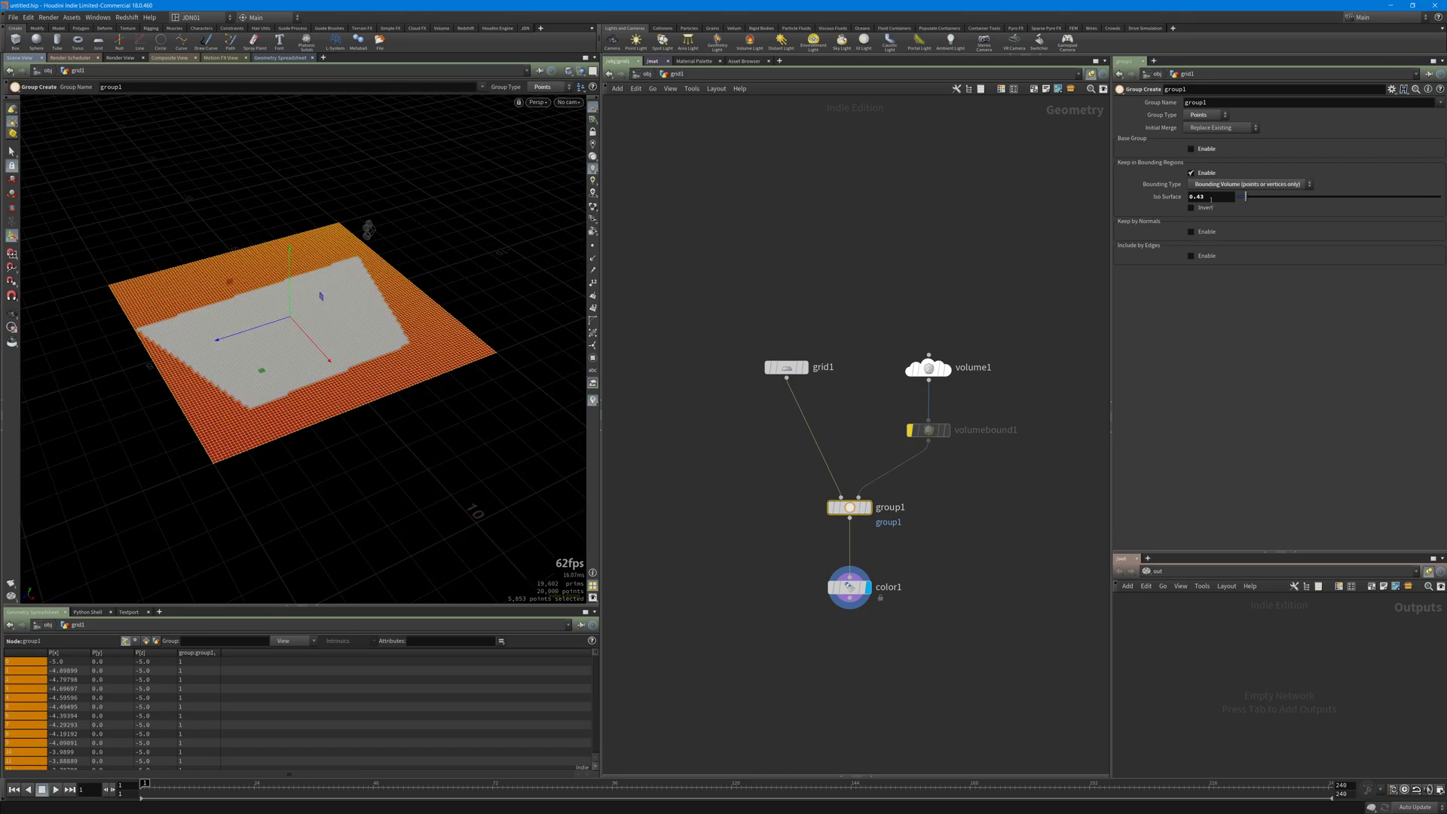
Switch the group's bounding type to Bounding Object (points or vertices only) and re-enable the bypassed Volume Bound node
left_click(1225, 184)
left_click(1215, 217)
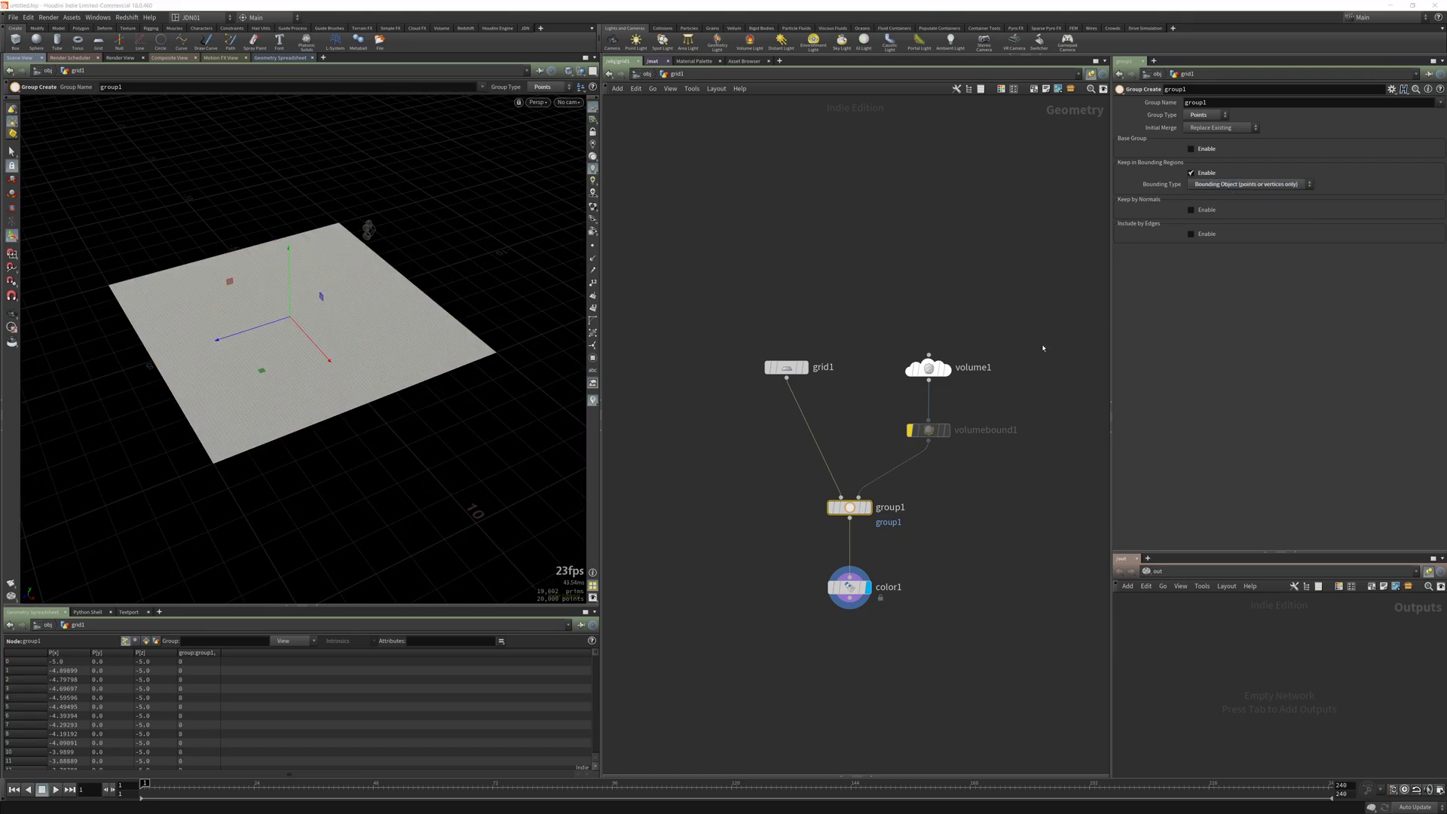
left_click(929, 429)
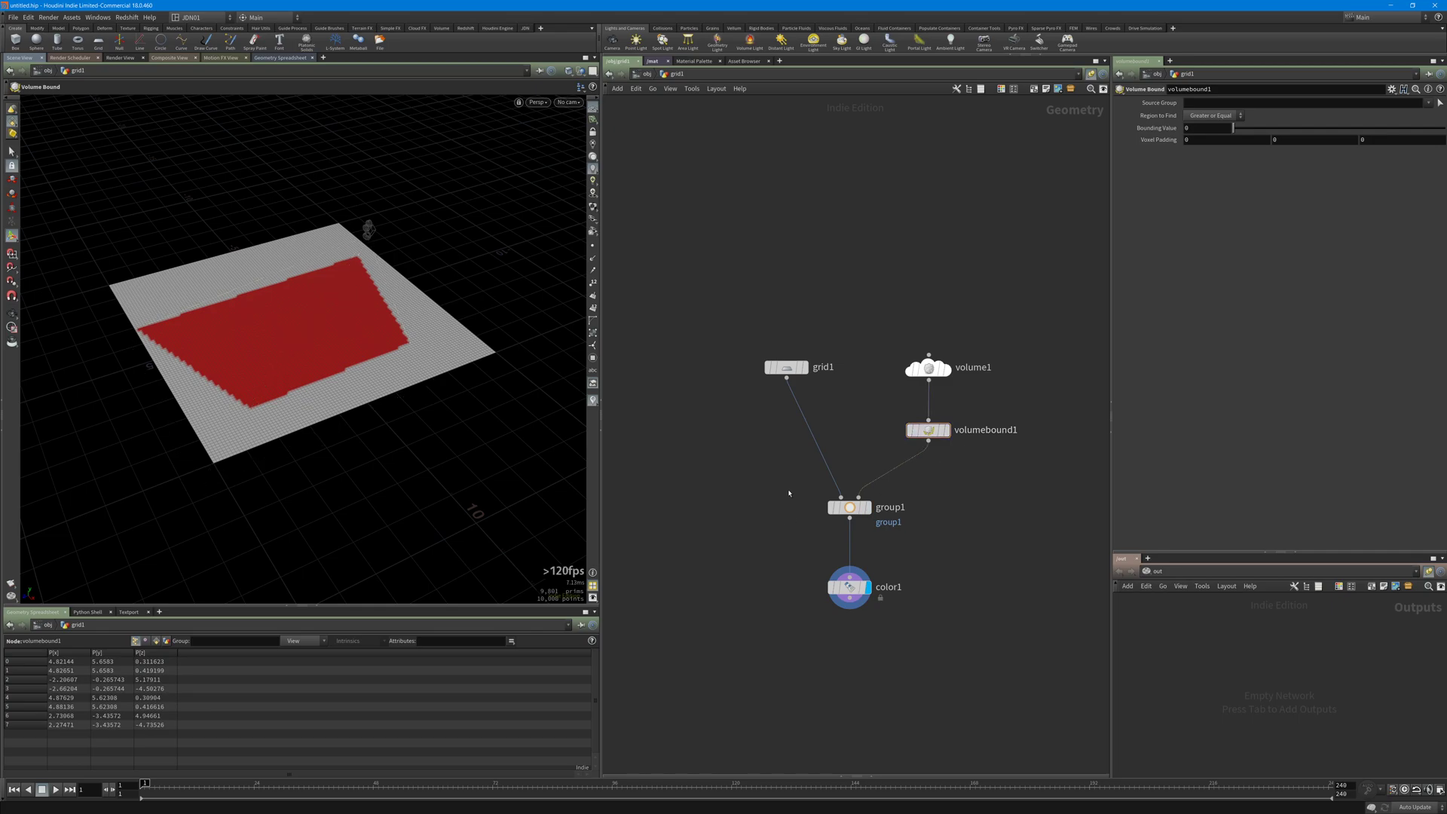
left_click(838, 507)
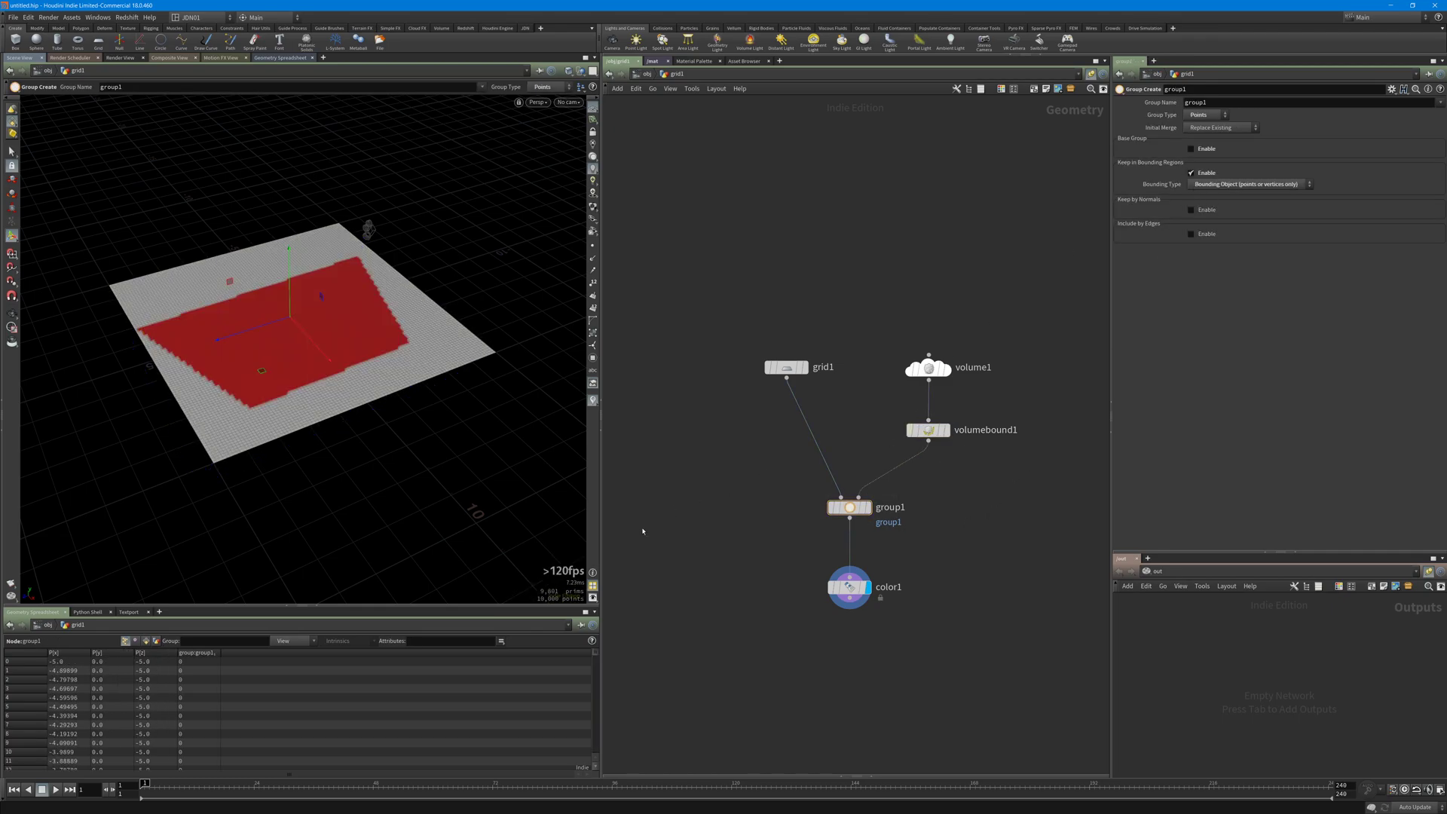
Move the Color node further below the group node and display the group node to view its selected points
left_click_drag(848, 588, 848, 615)
left_click(866, 507)
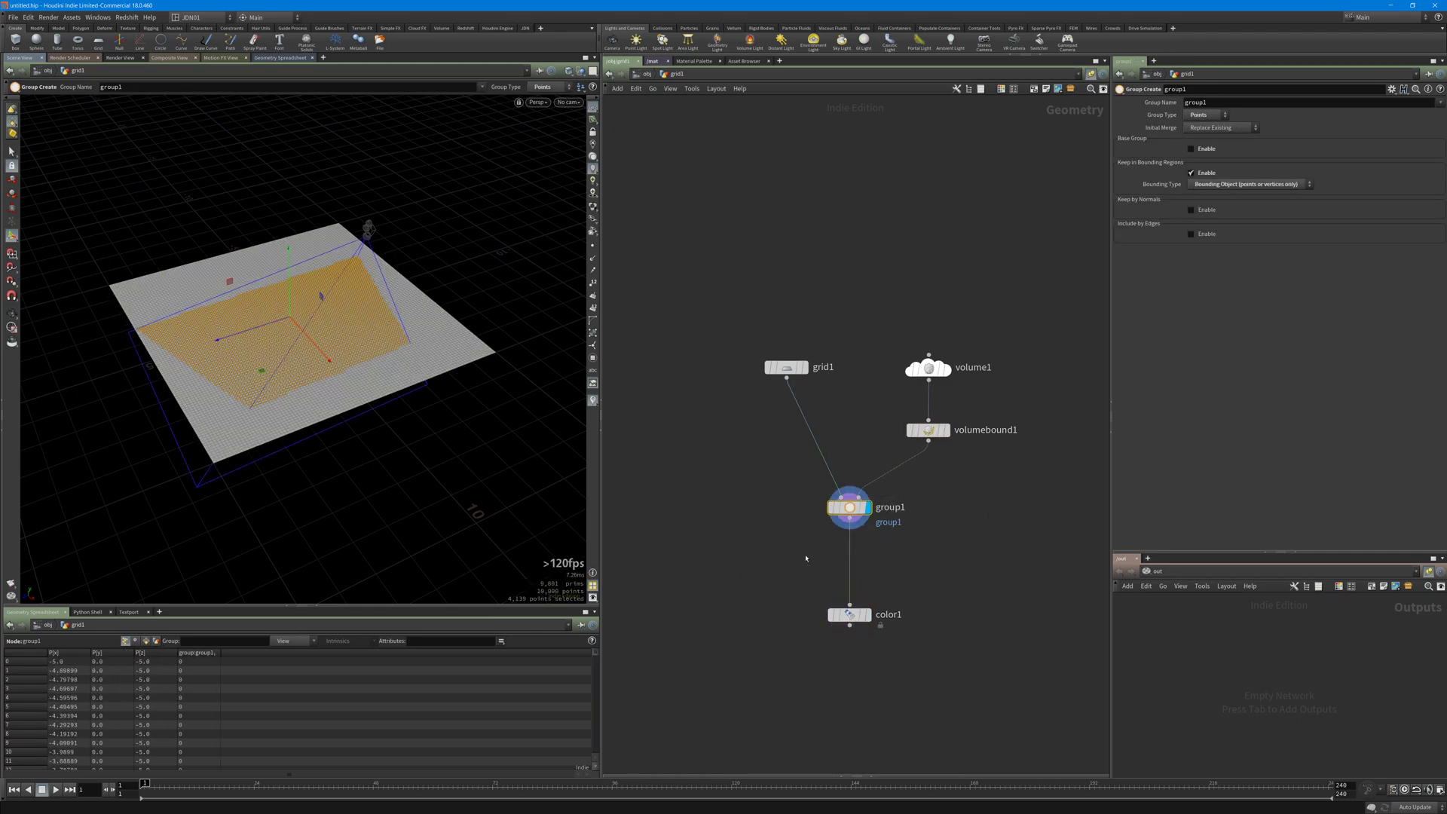
left_click_drag(258, 248, 322, 243, "alt")
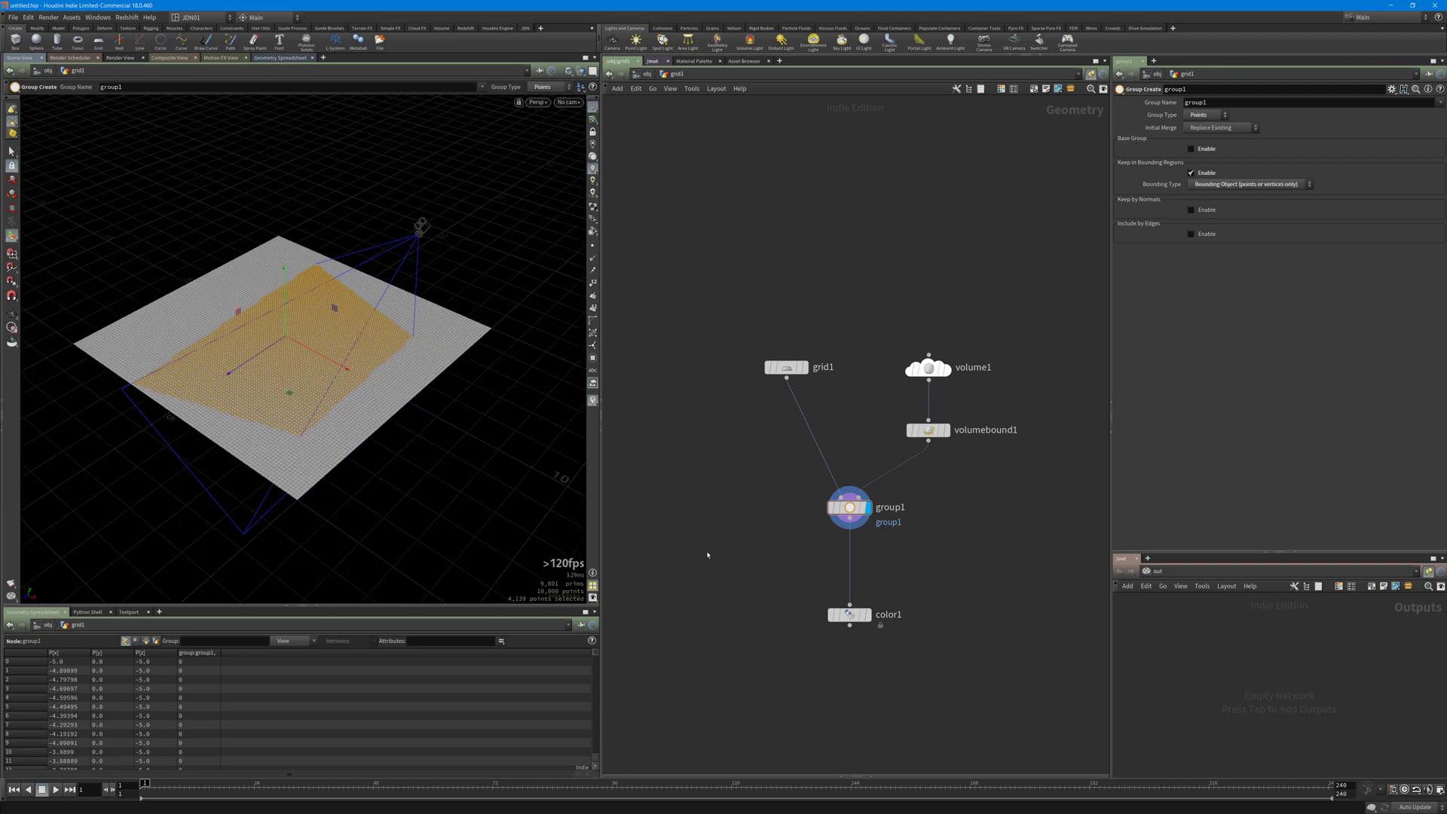
Insert a Group Combine node between the group node and the Color node
key("Tab")
type("gro")
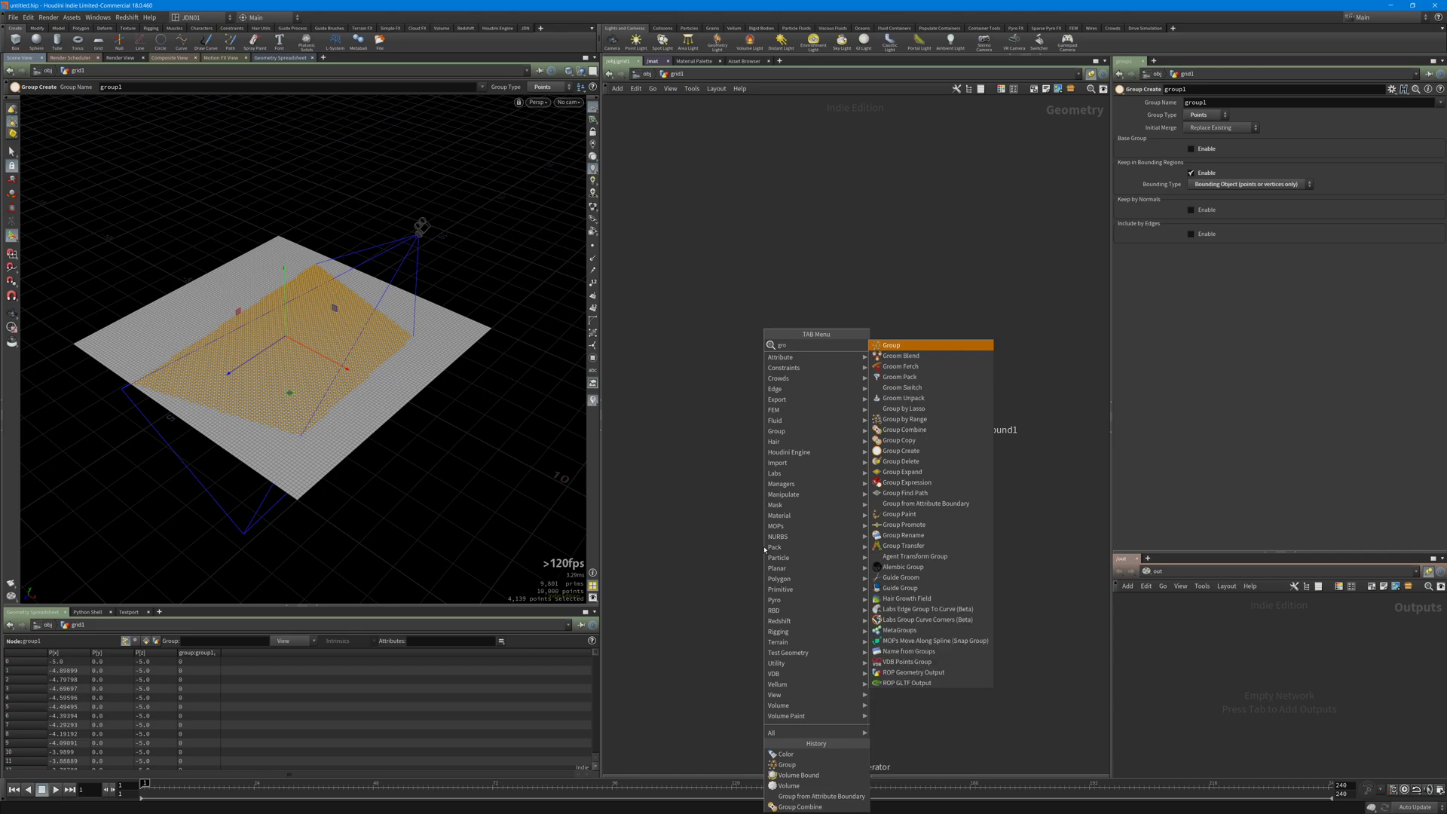
left_click(932, 428)
left_click(850, 556)
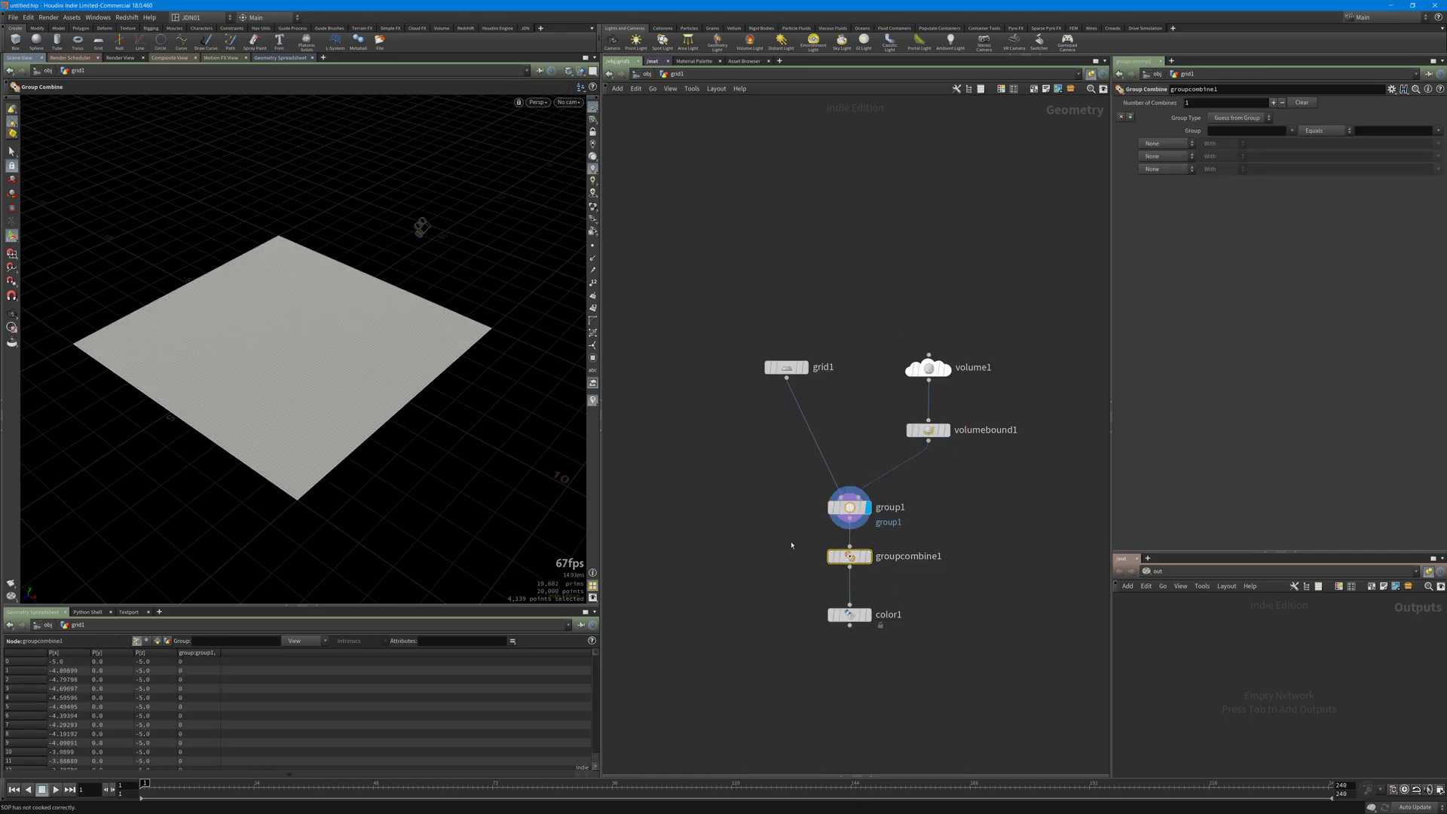
Display the Group Combine node and set it so that group1 Equals All But group1
left_click(1291, 130)
left_click(1304, 142)
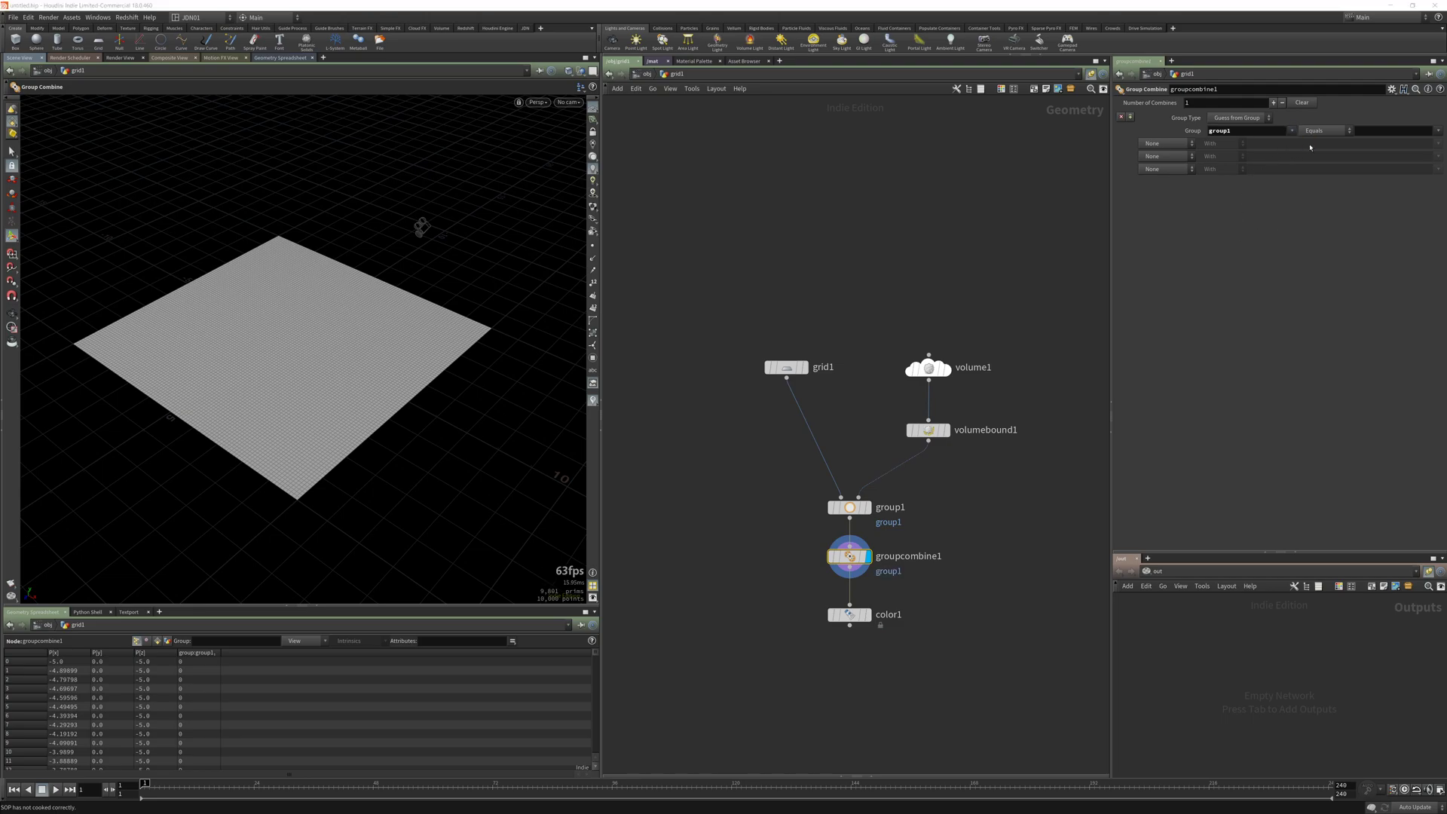
left_click(1434, 131)
left_click(1424, 142)
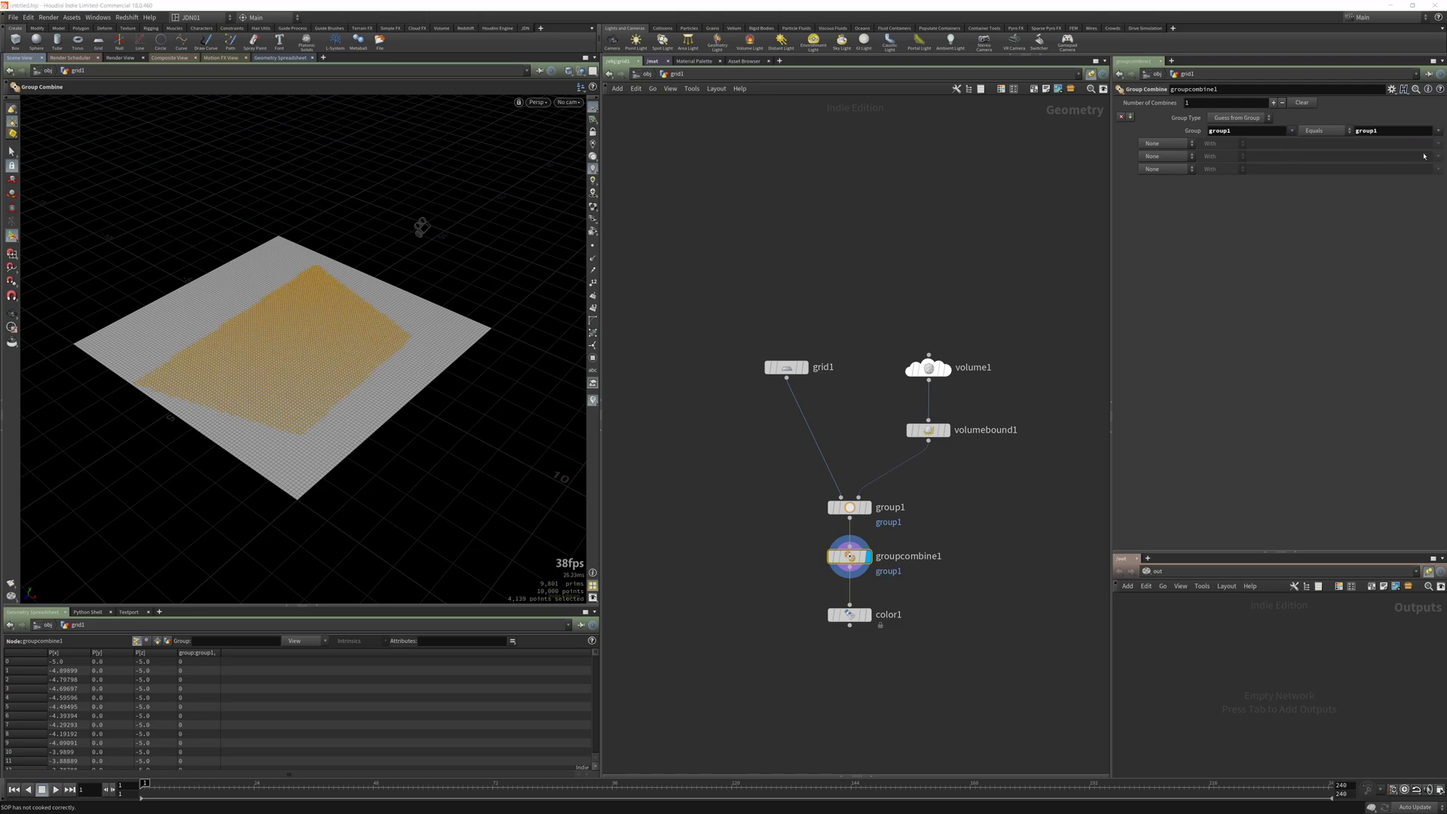
left_click(1326, 133)
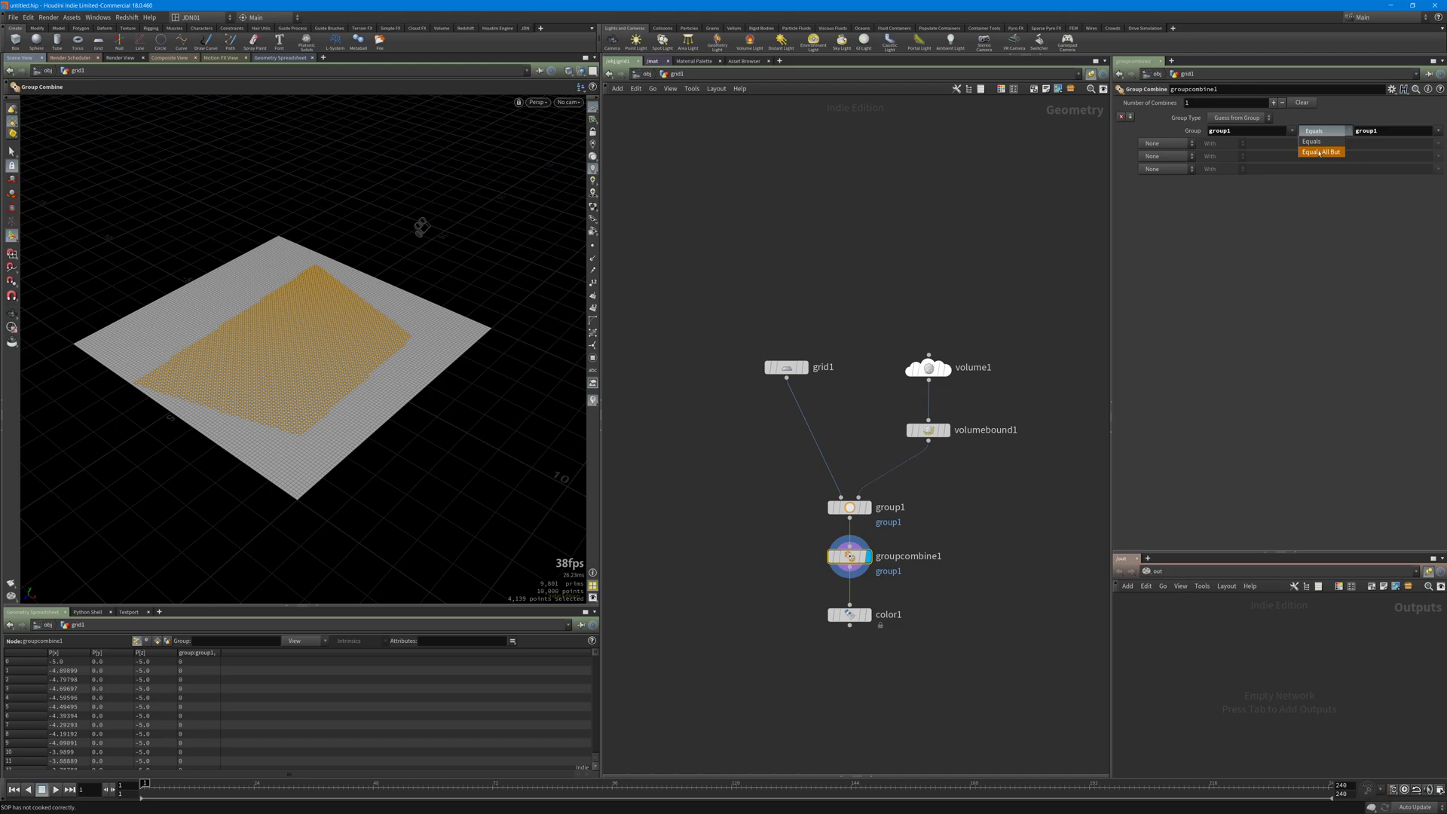
left_click(1326, 154)
left_click_drag(452, 316, 397, 297, "alt")
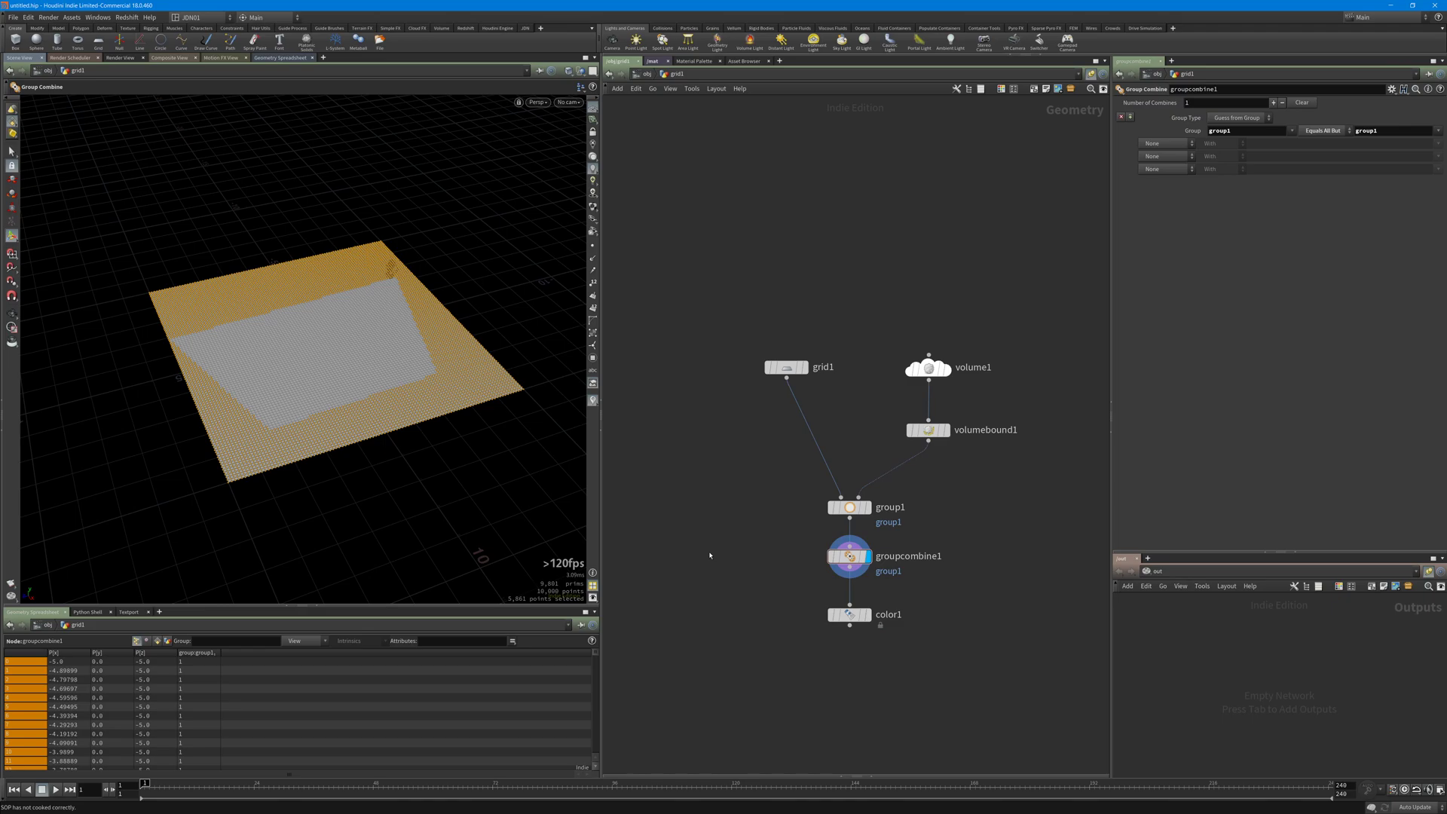
middle_click_drag(715, 552, 697, 502)
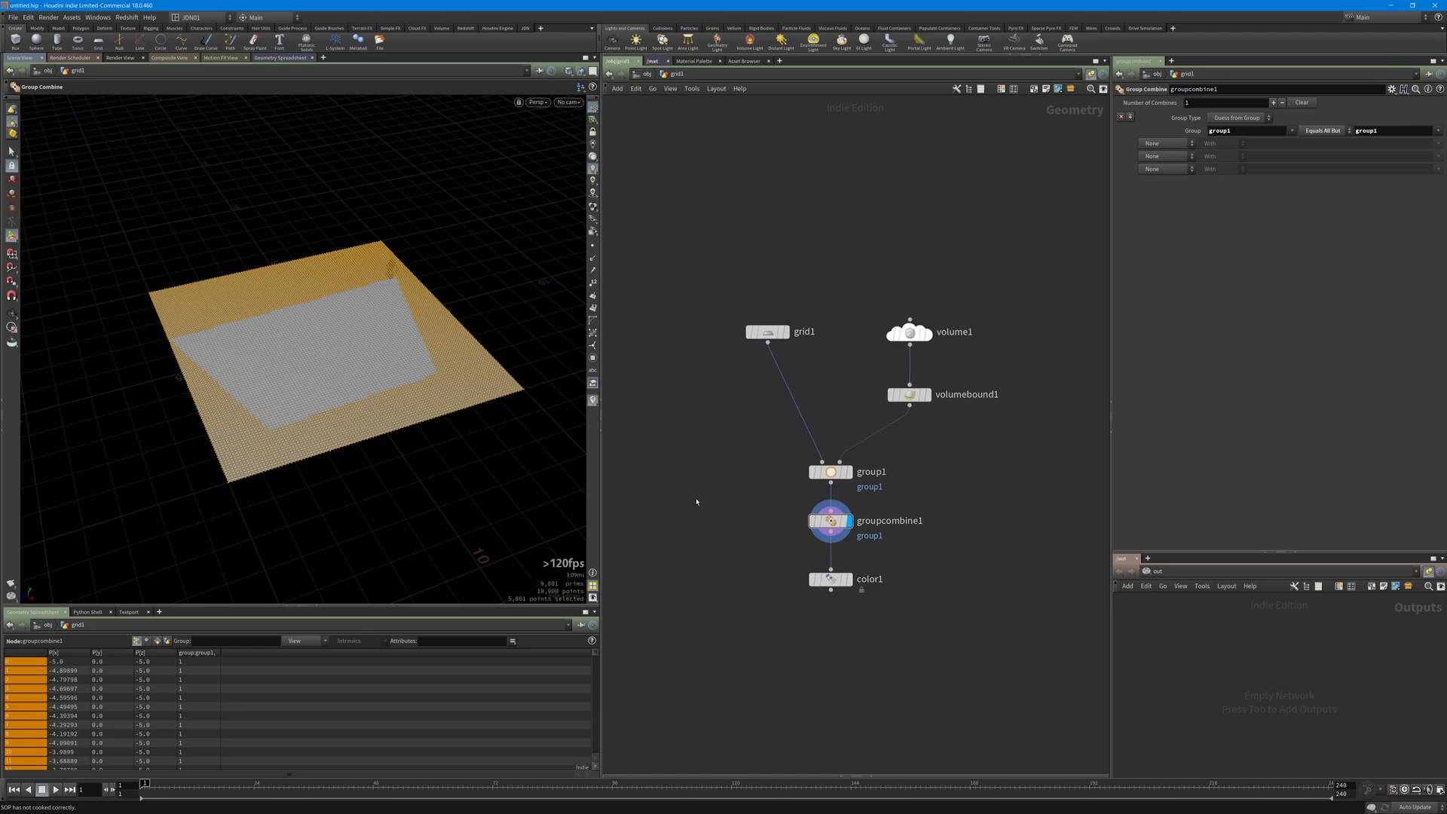